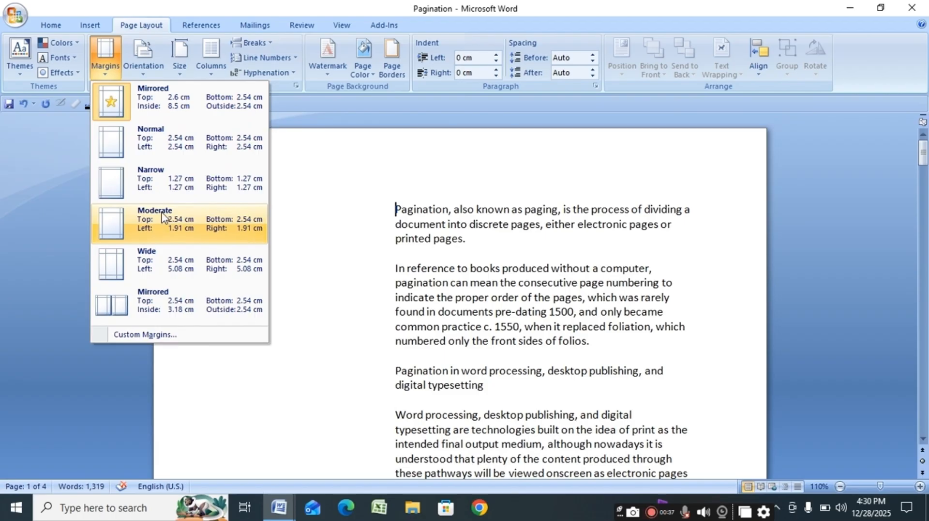
Apply the Narrow margin preset to the document, and replace it with the Wide preset
left_click(164, 190)
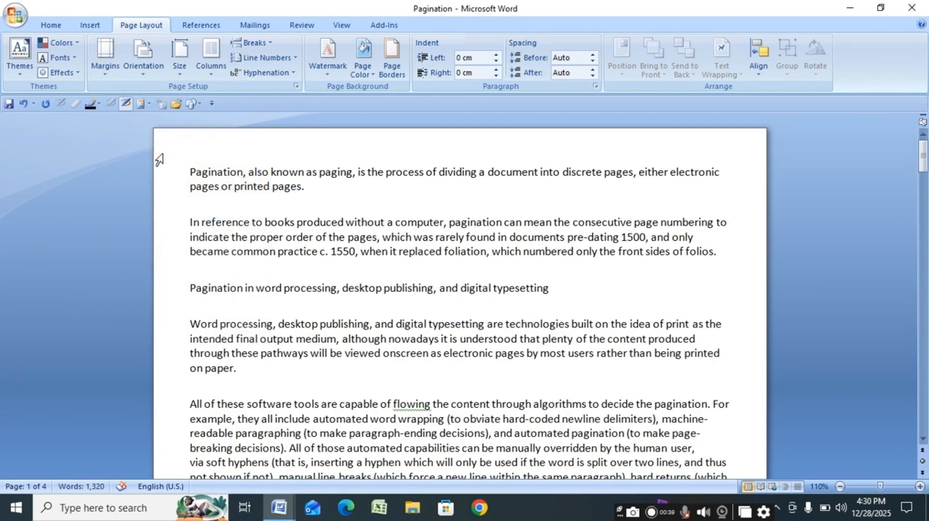
left_click(105, 56)
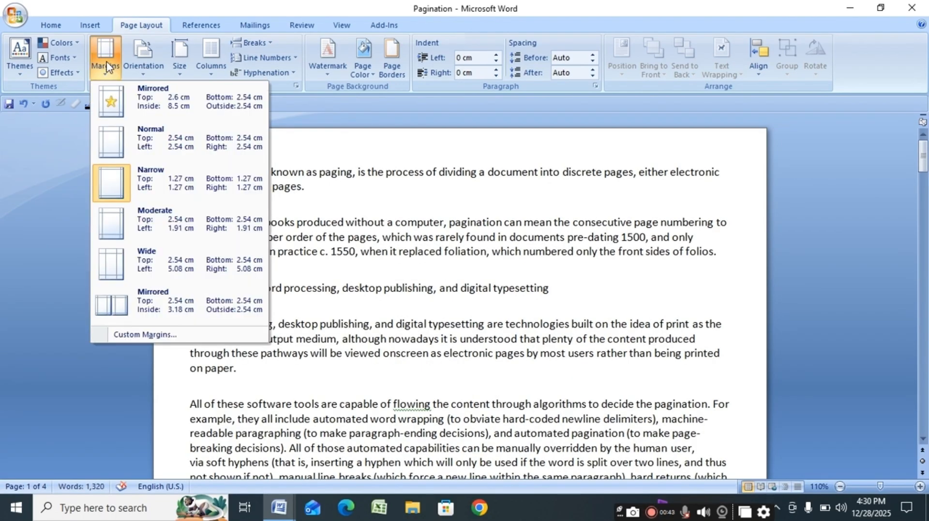
left_click(152, 270)
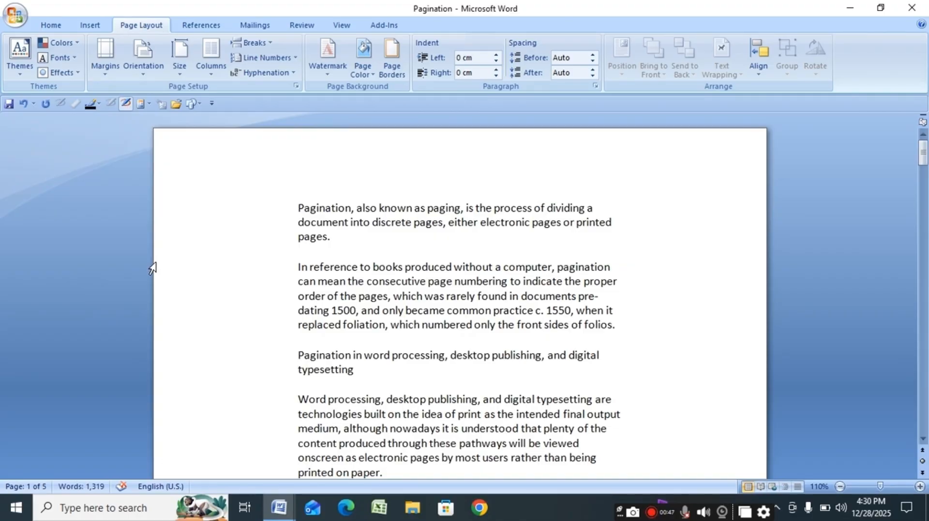
Open the custom margin settings and raise the top margin to 3.2 cm
left_click(105, 54)
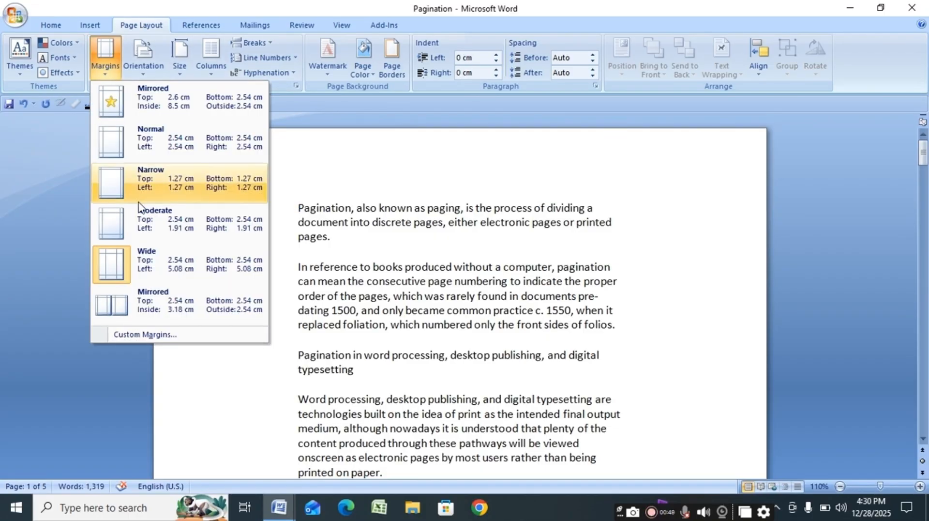
left_click(137, 336)
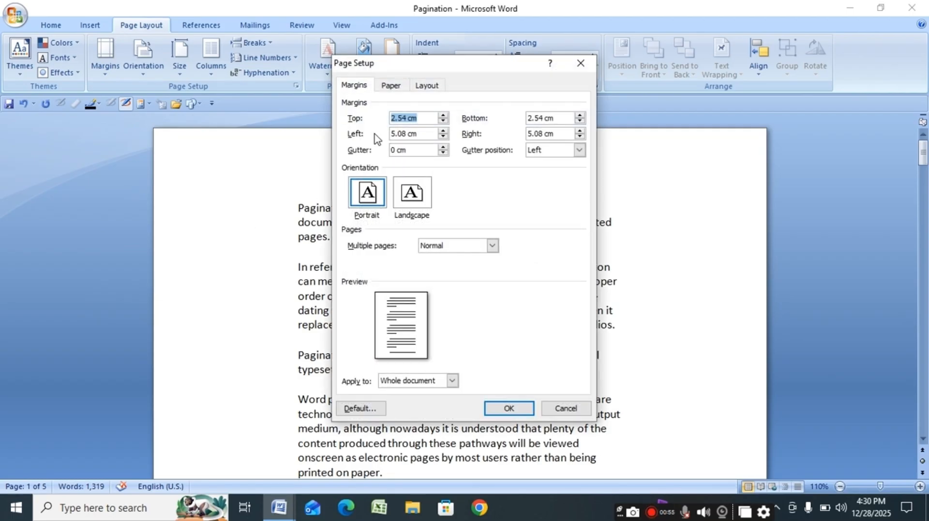
left_click(444, 115)
left_click(444, 116)
left_click(444, 116)
left_click(444, 116)
left_click(444, 116)
left_click(444, 116)
left_click(444, 116)
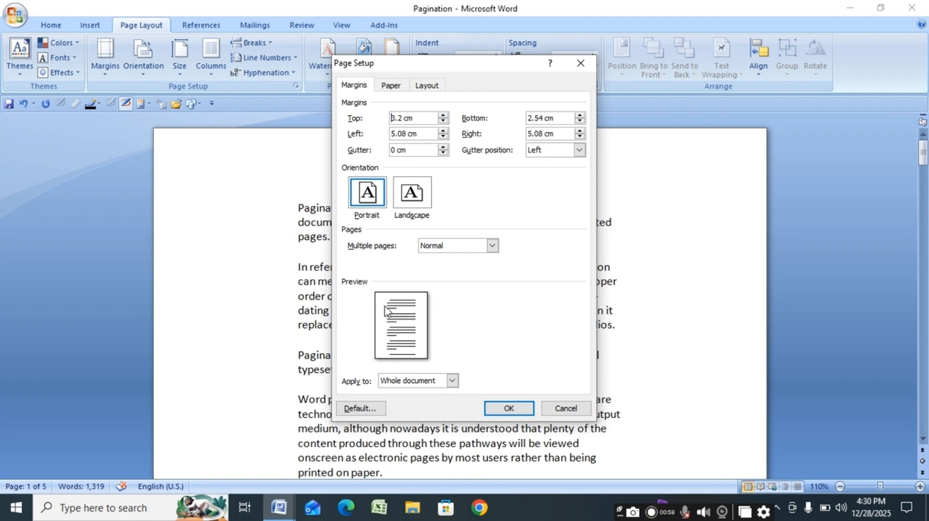
Reduce the top margin to 2.7 cm and set the left margin to 5.1 cm
left_click(443, 121)
left_click(443, 121)
left_click(443, 122)
left_click(443, 121)
left_click(443, 121)
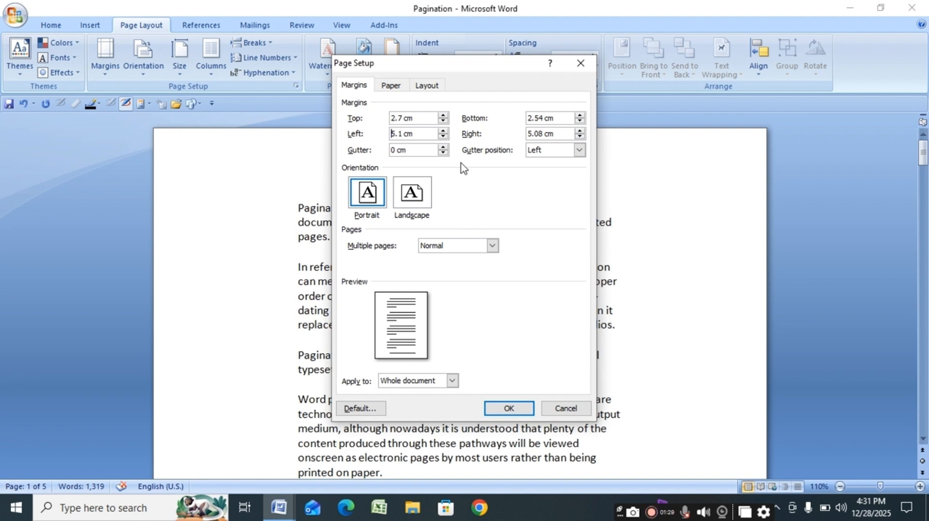
Set the gutter position to Top and apply the custom margins to the whole document
left_click(580, 150)
left_click(580, 150)
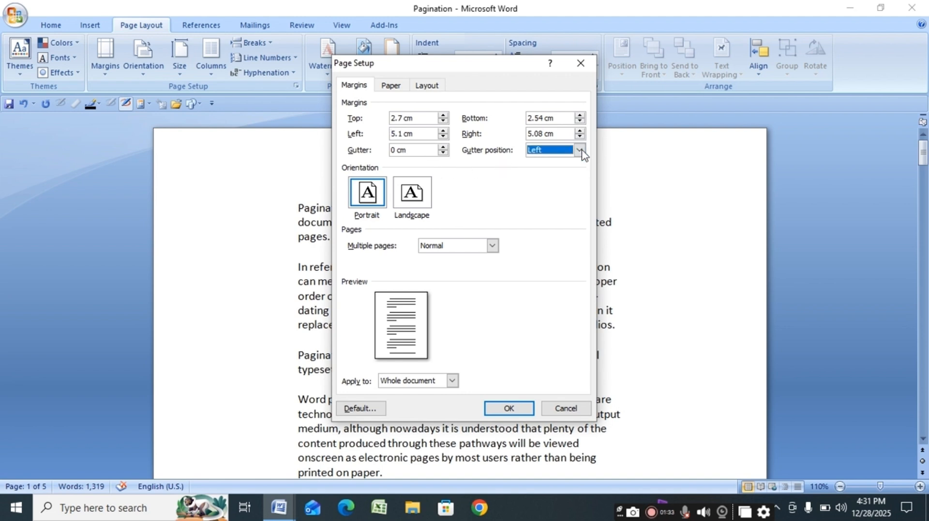
left_click(580, 150)
left_click(557, 172)
left_click(509, 408)
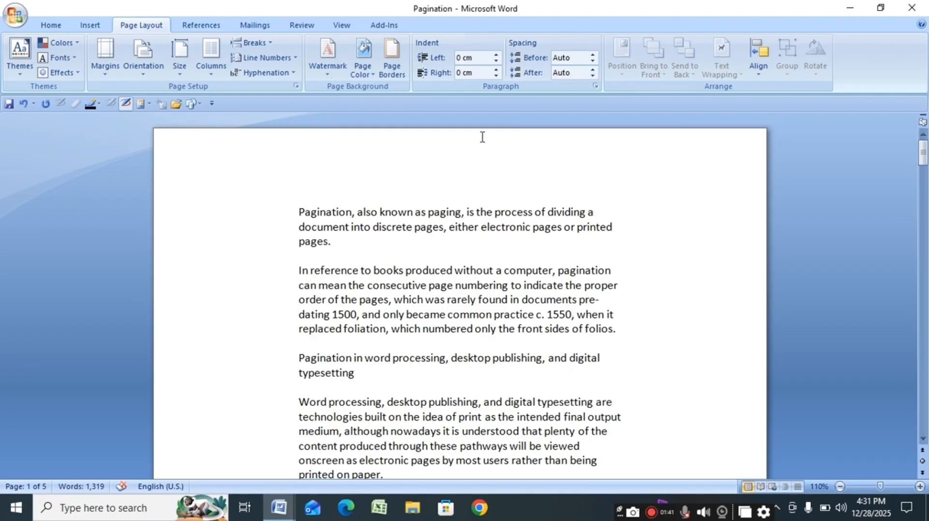
Reopen the custom margins, set the gutter position to Left and increase the gutter to 8.8 cm
left_click(111, 68)
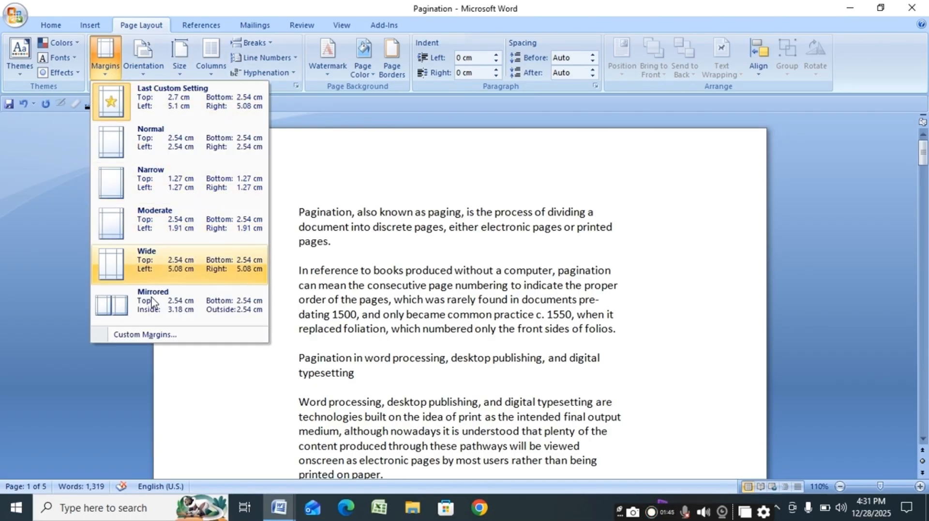
left_click(145, 334)
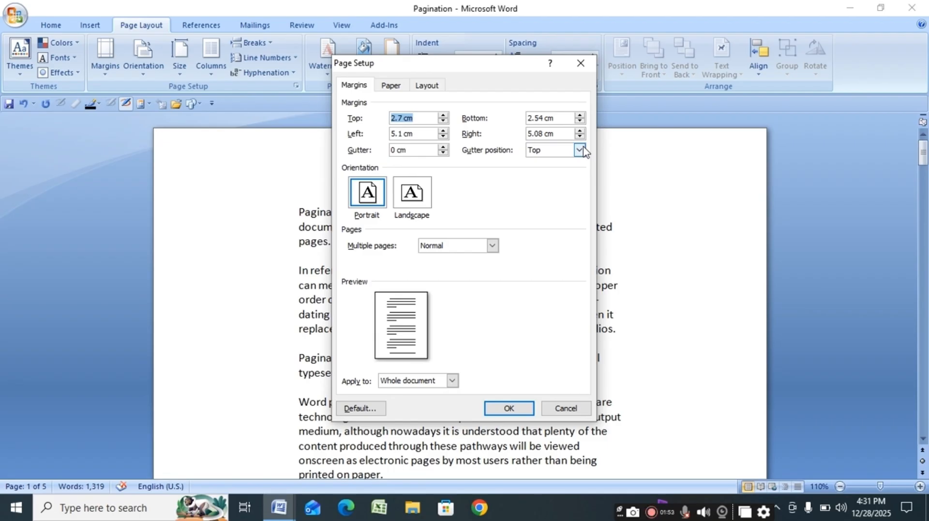
left_click(580, 150)
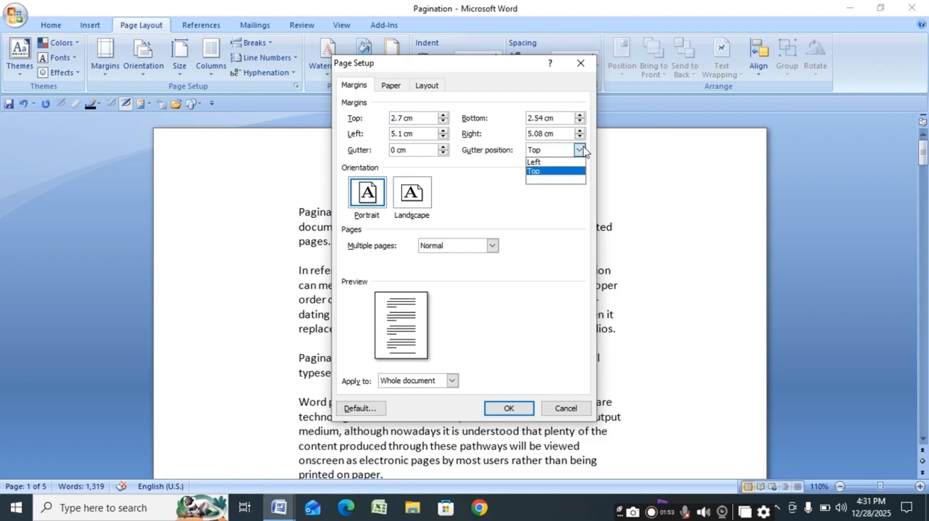
left_click(550, 164)
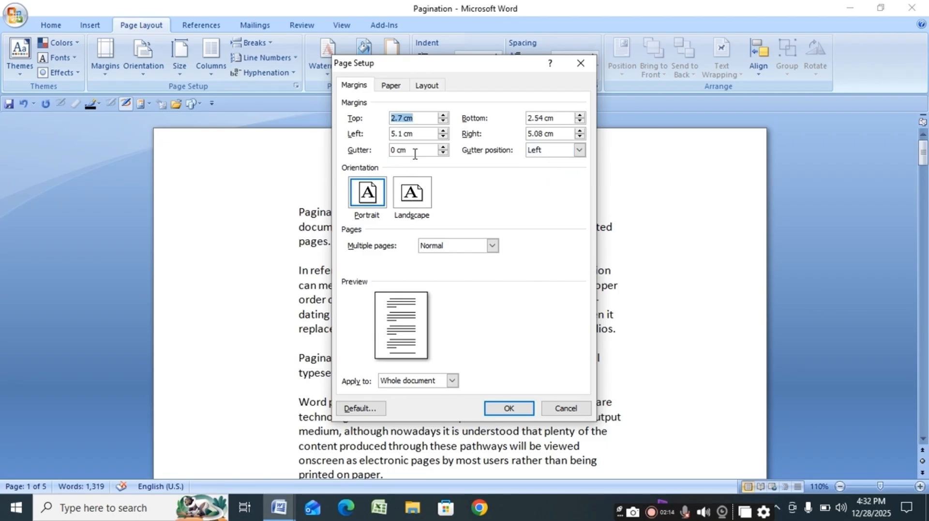
left_click(444, 147)
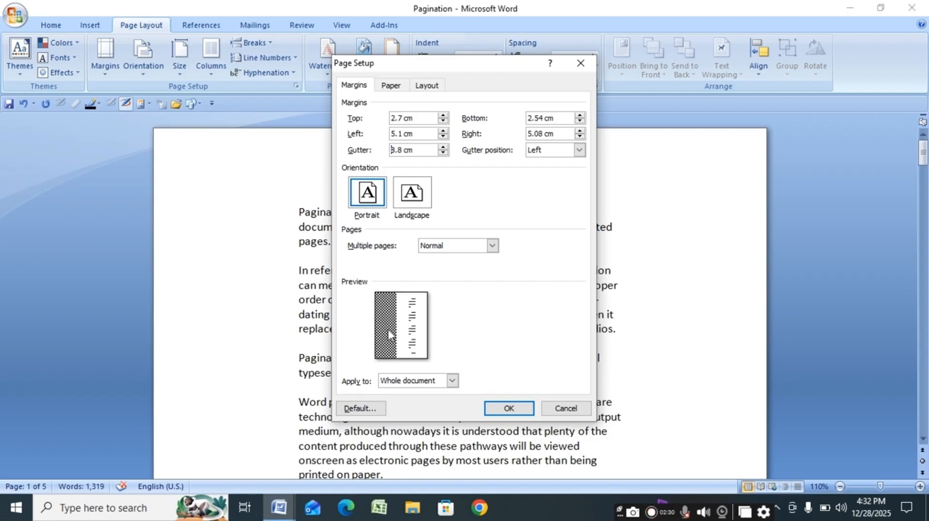
Try the gutter position at Top, return it to Left, and apply the page setup
left_click(579, 149)
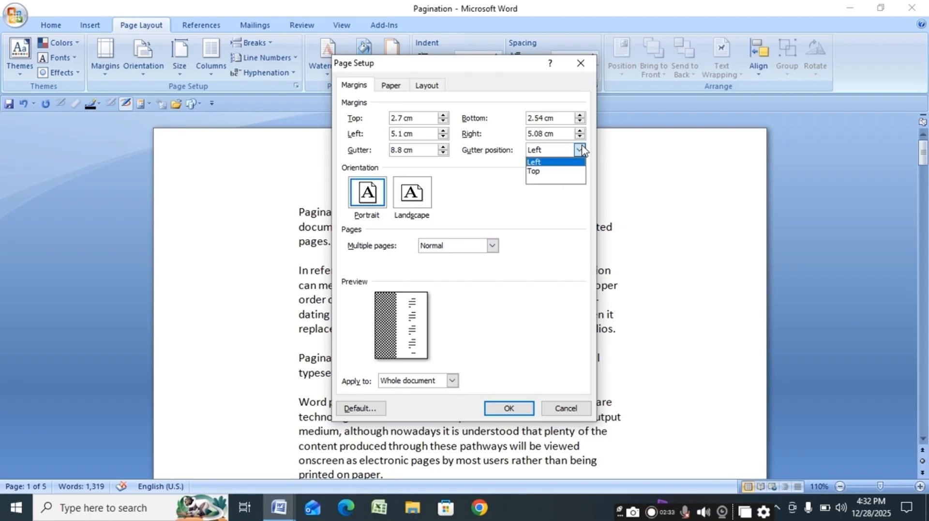
left_click(558, 174)
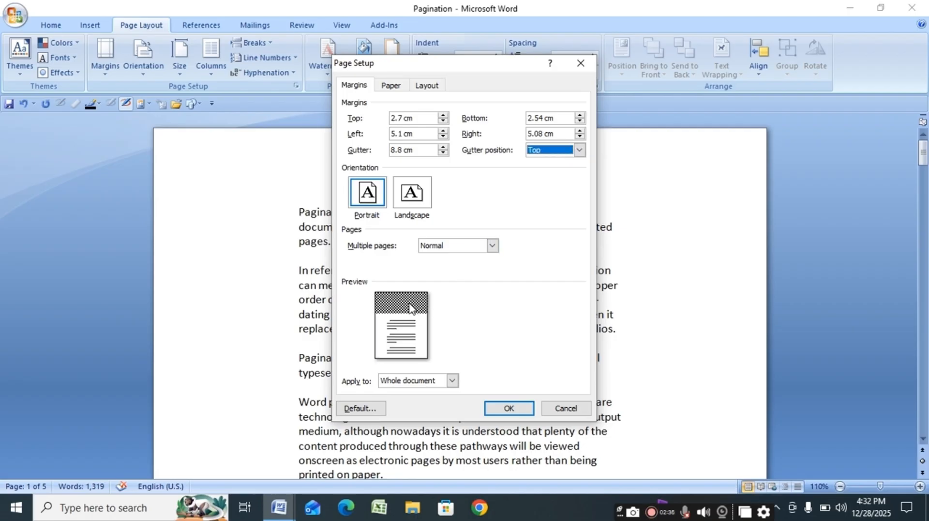
left_click(579, 150)
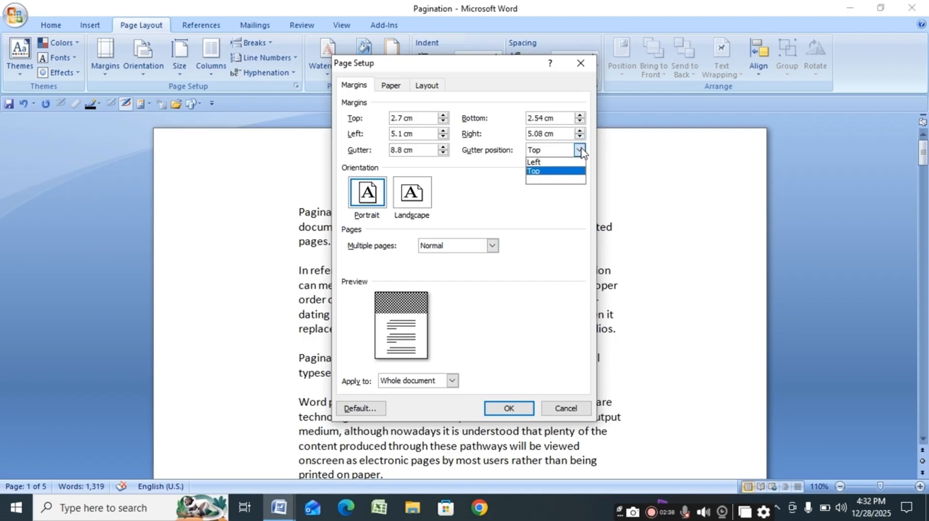
left_click(559, 163)
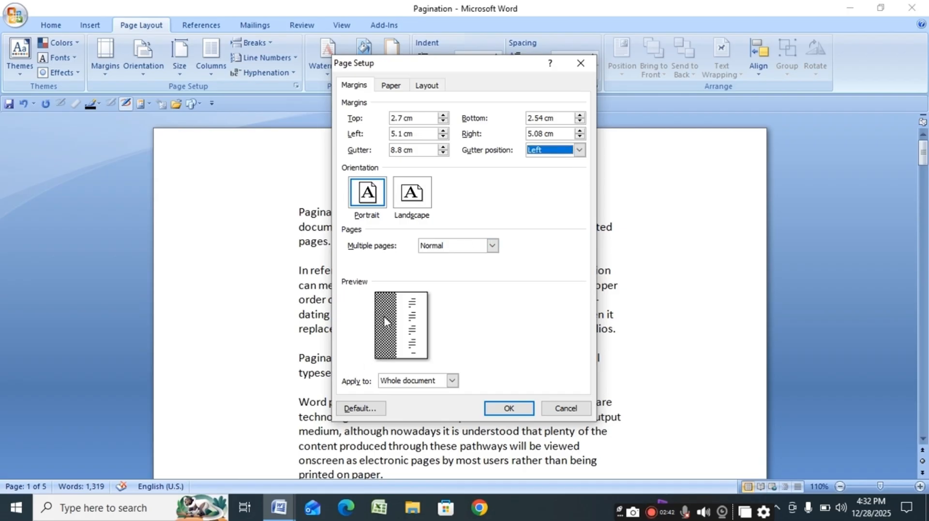
left_click(509, 408)
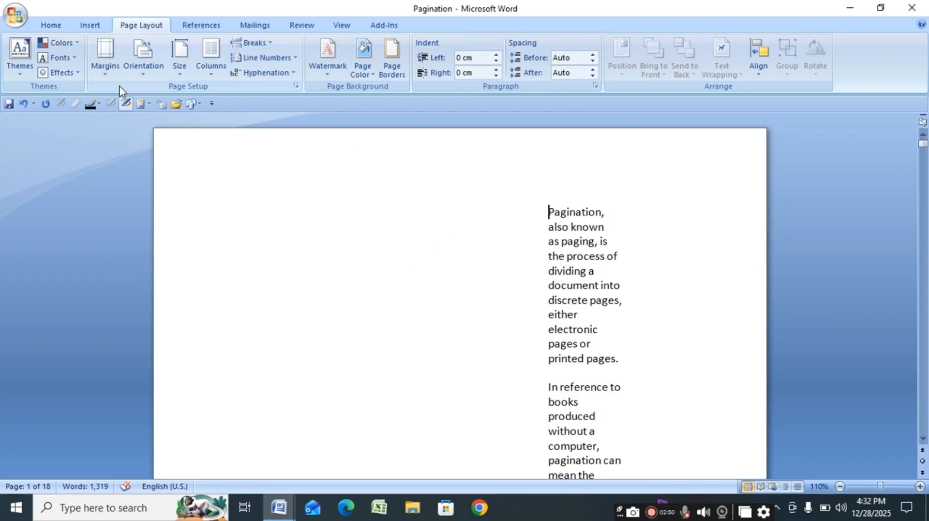
Apply the Normal margin preset to the document, and replace it with the Narrow preset
left_click(107, 78)
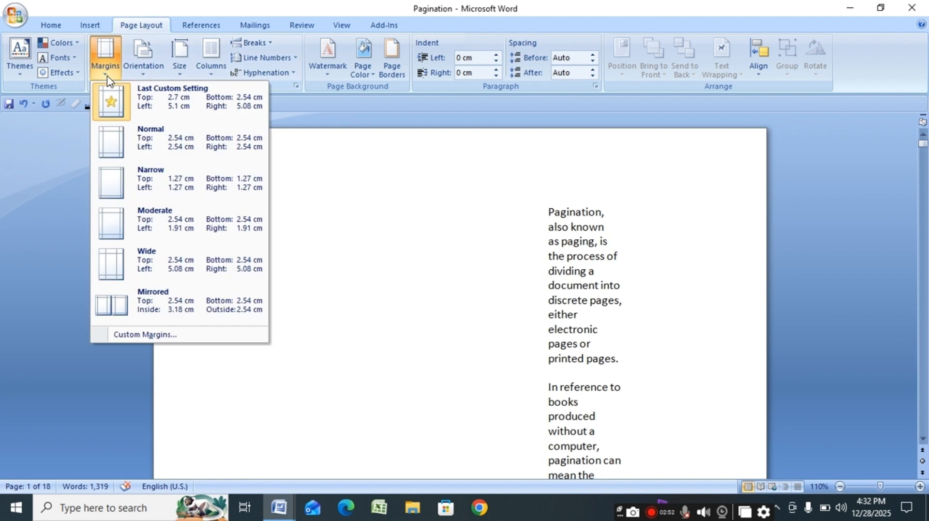
left_click(178, 143)
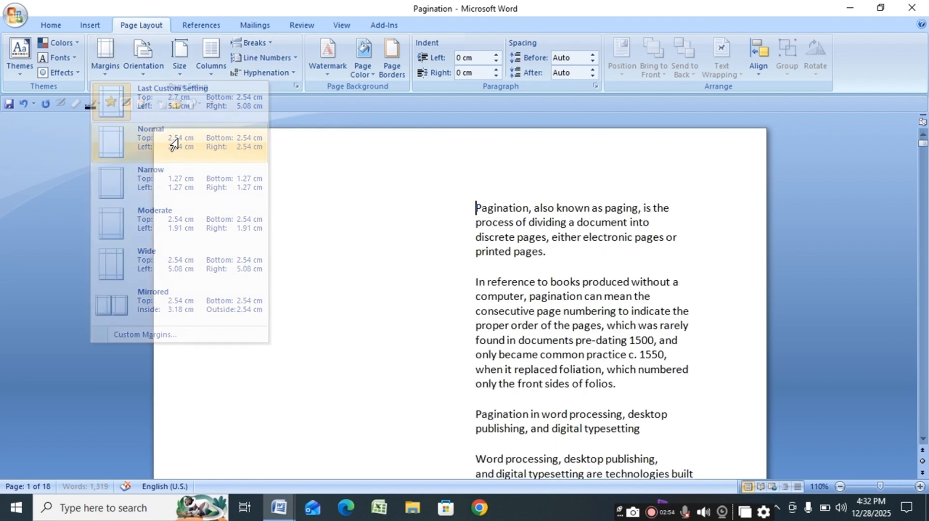
left_click(106, 52)
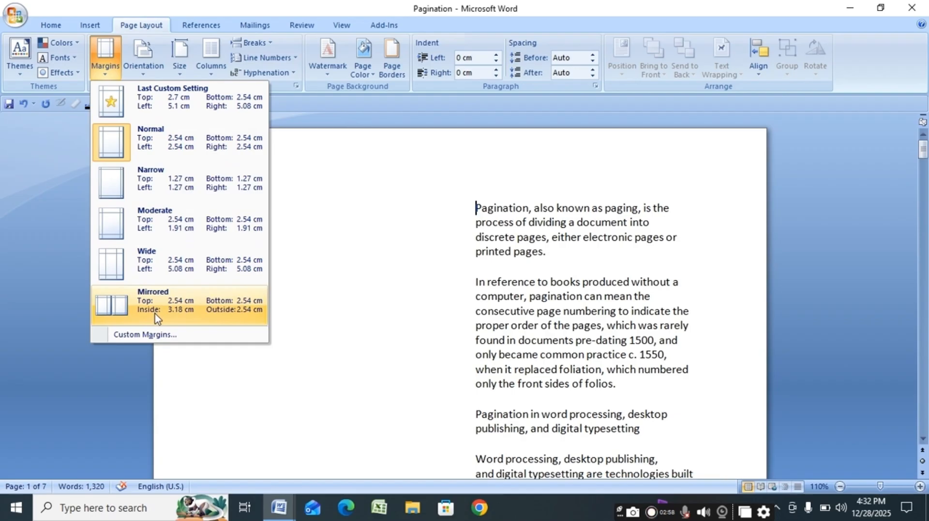
left_click(168, 177)
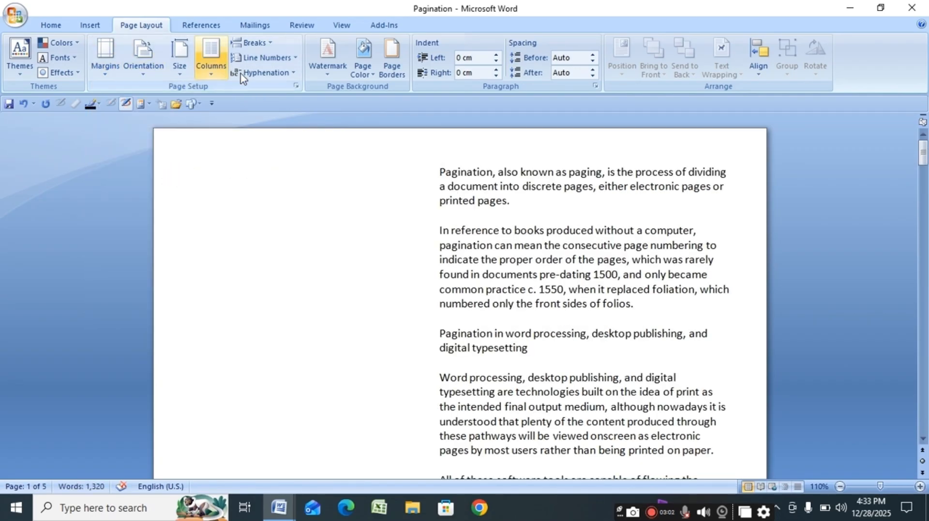
Set the gutter to 0 cm in the custom margins and apply it to the whole document
left_click(116, 62)
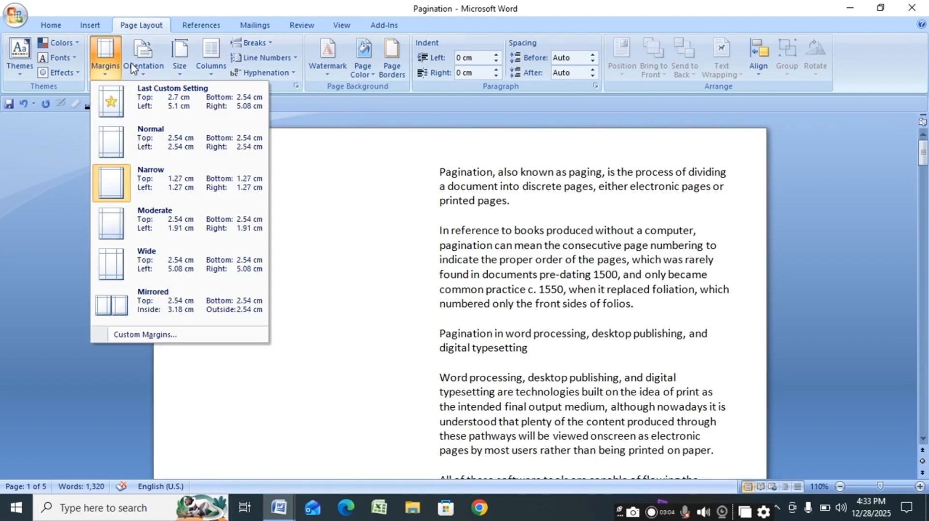
left_click(179, 339)
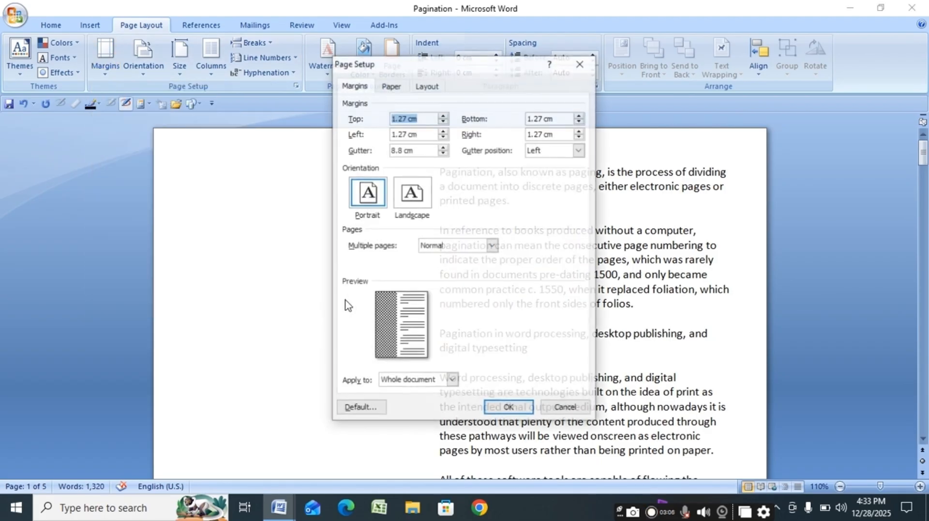
left_click(444, 153)
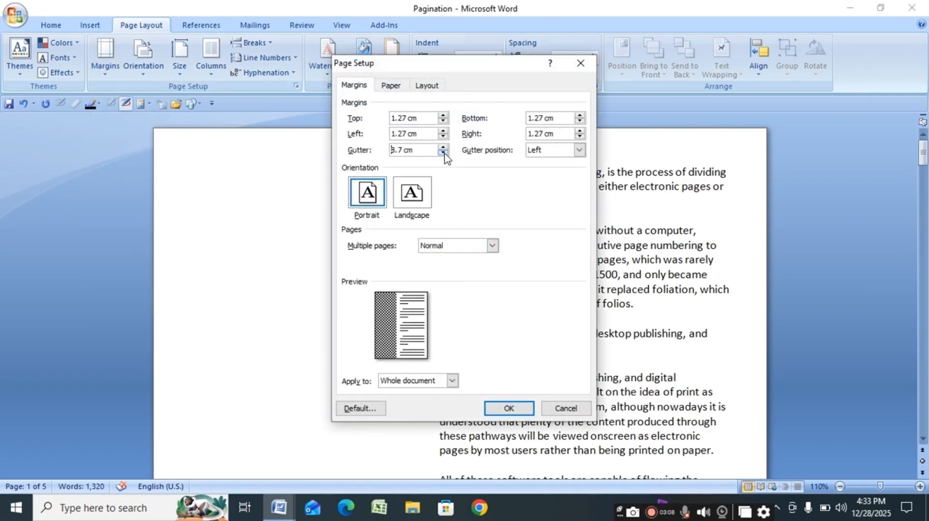
left_click(443, 152)
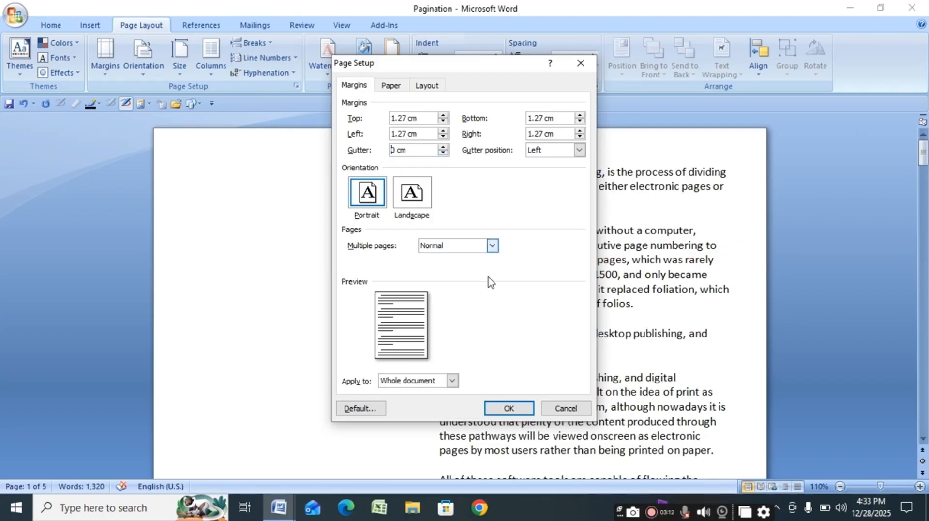
left_click(509, 408)
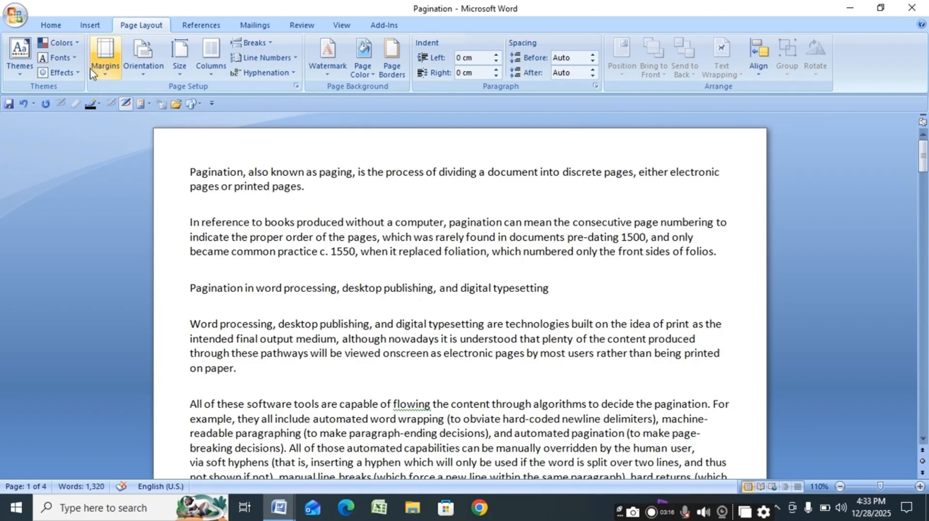
Change the page orientation to Landscape
left_click(149, 73)
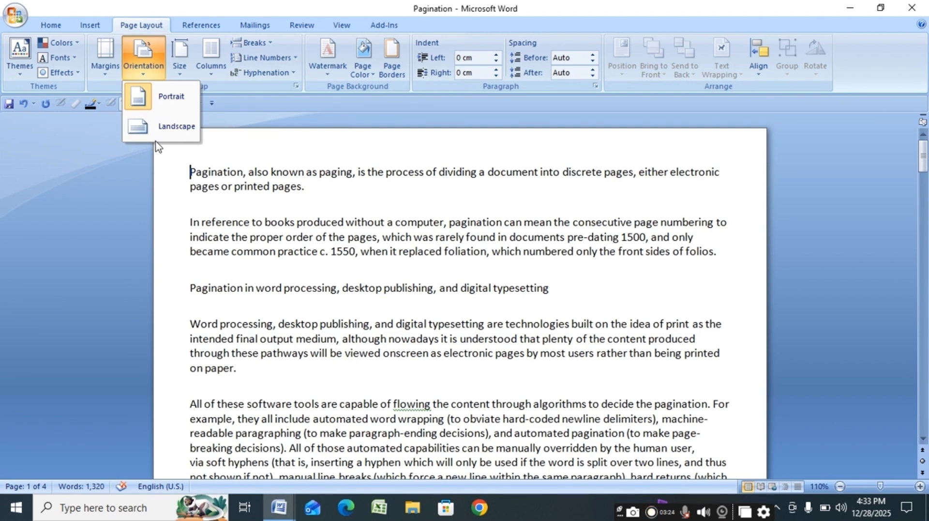
left_click(159, 126)
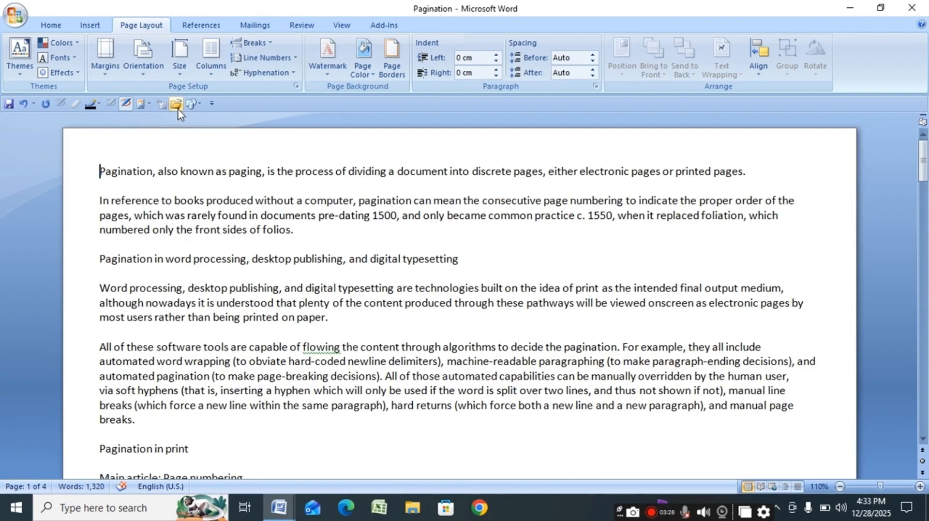
left_click(144, 57)
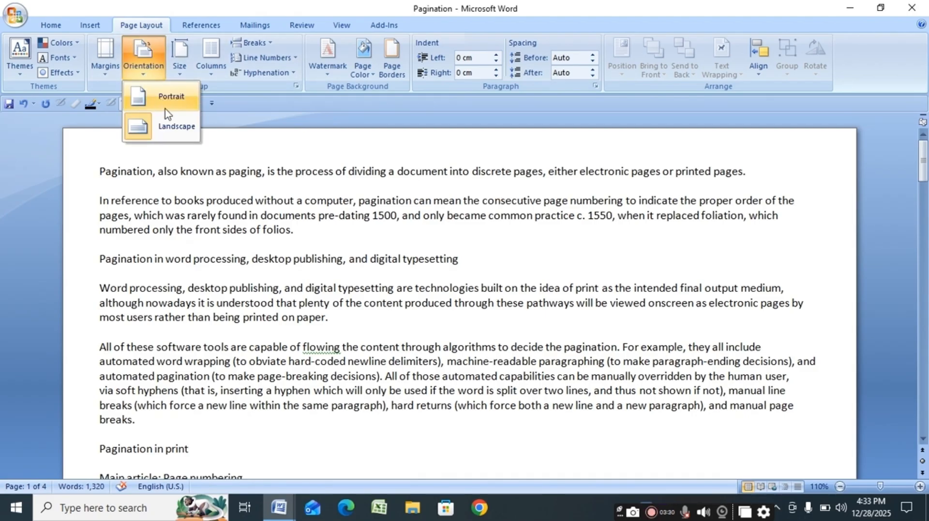
left_click(611, 246)
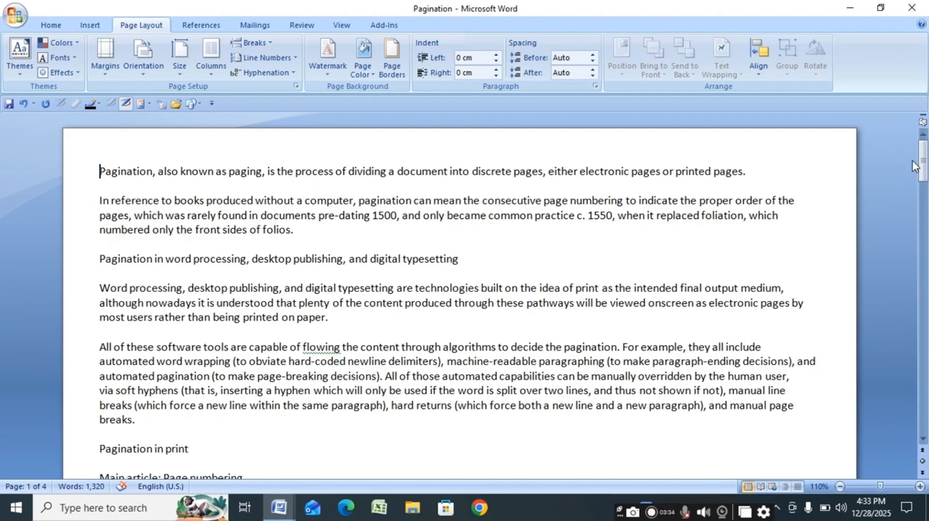
Switch the page orientation back to Portrait
mouse_move(923, 164)
left_mouse_down()
mouse_move(925, 213)
mouse_move(925, 154)
left_mouse_up()
left_click(146, 72)
left_click(154, 100)
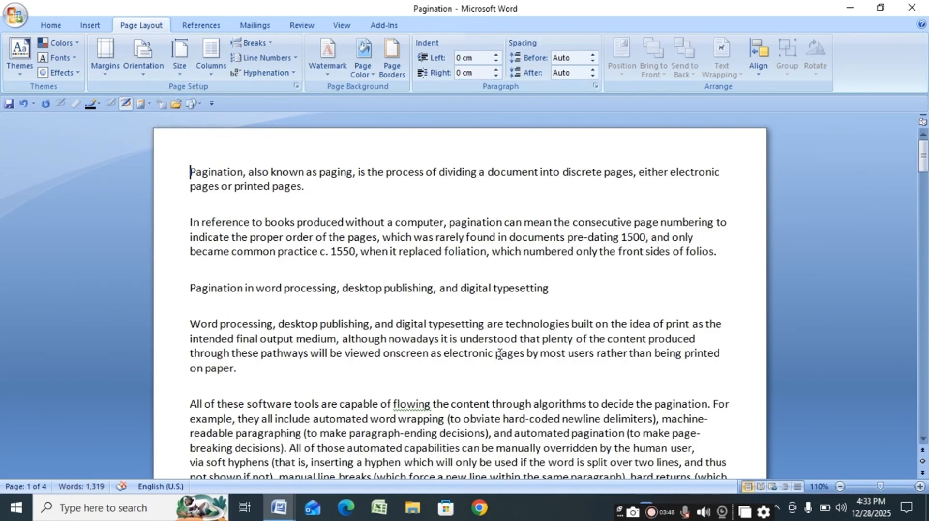
Set the paper size to A4 (21 cm x 29.7 cm)
left_click(180, 57)
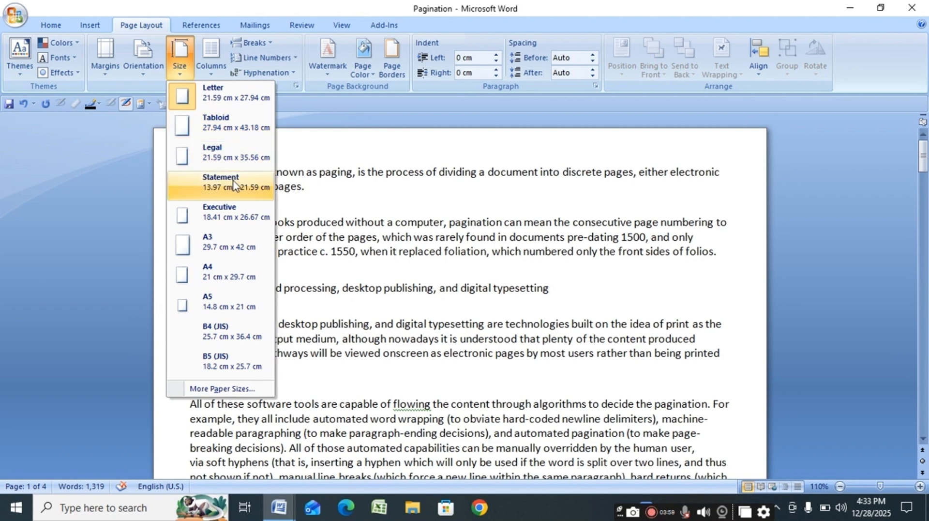
left_click(234, 275)
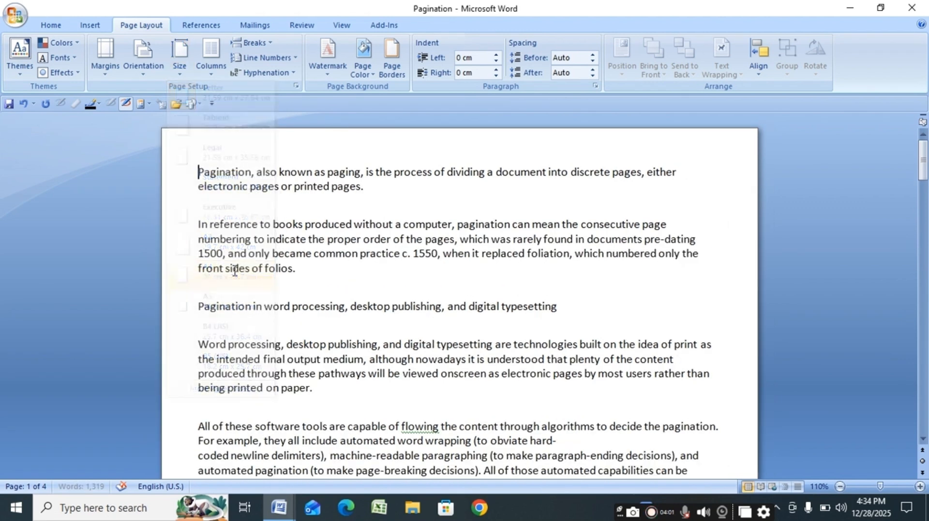
Set the paper size to A5, and customize the paper width to 15.6 cm for the whole document
left_click(185, 75)
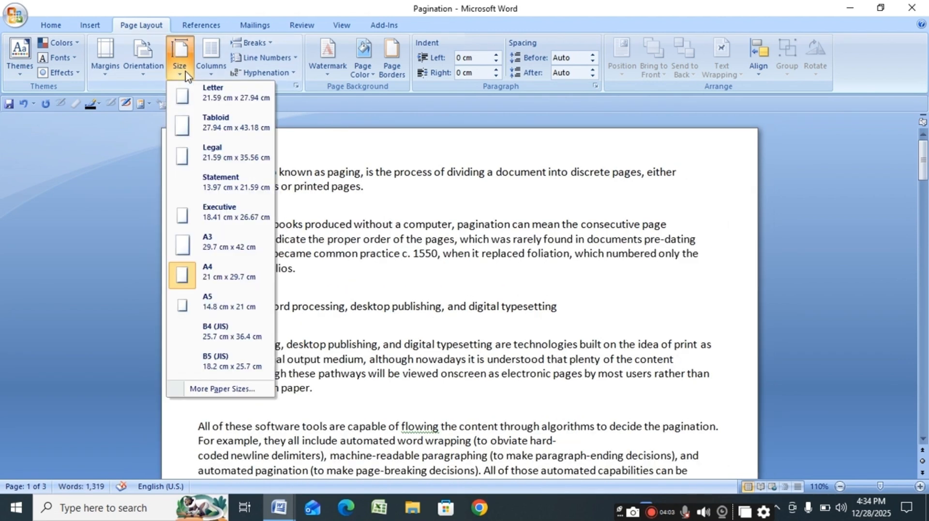
left_click(223, 297)
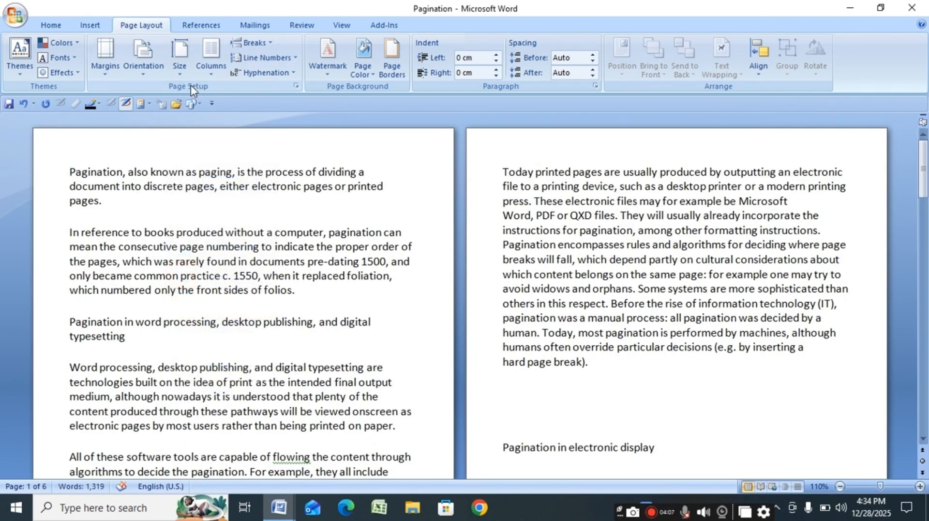
left_click(180, 62)
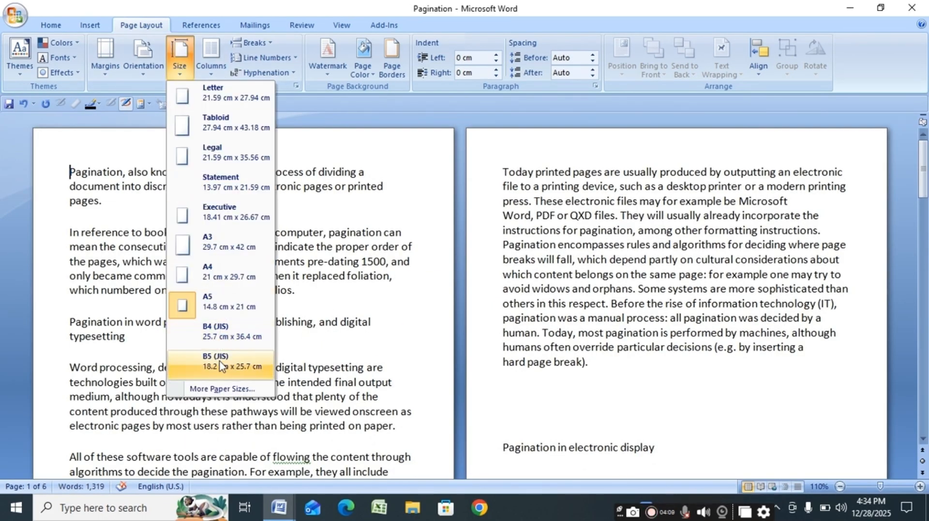
left_click(216, 390)
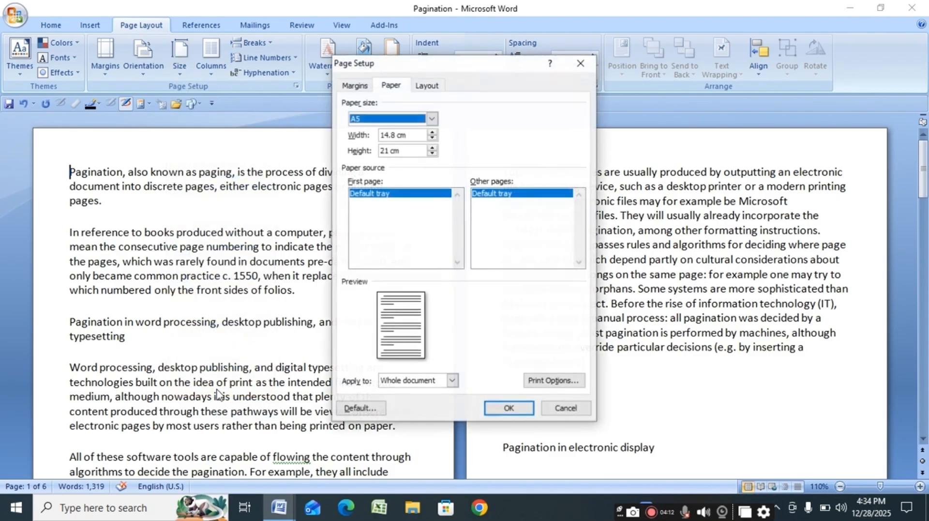
left_click(431, 132)
left_click(431, 132)
left_click(431, 132)
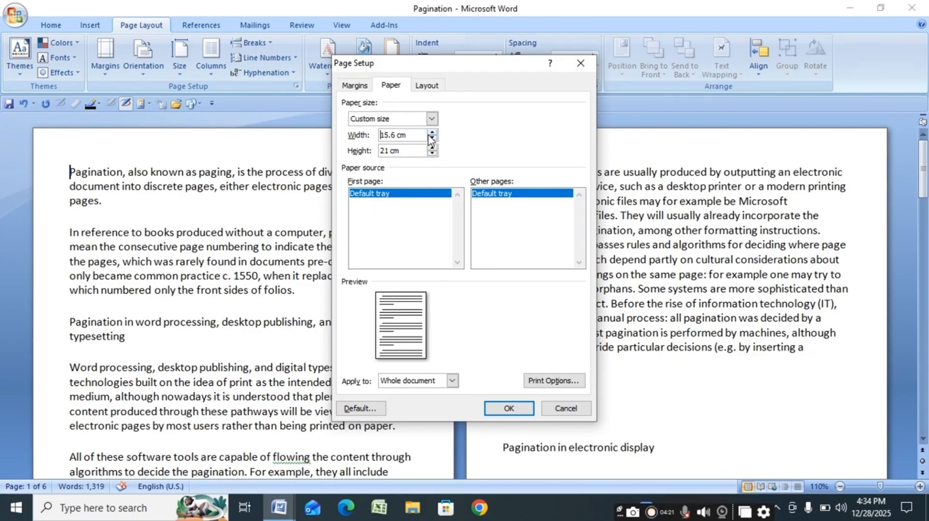
left_click(512, 409)
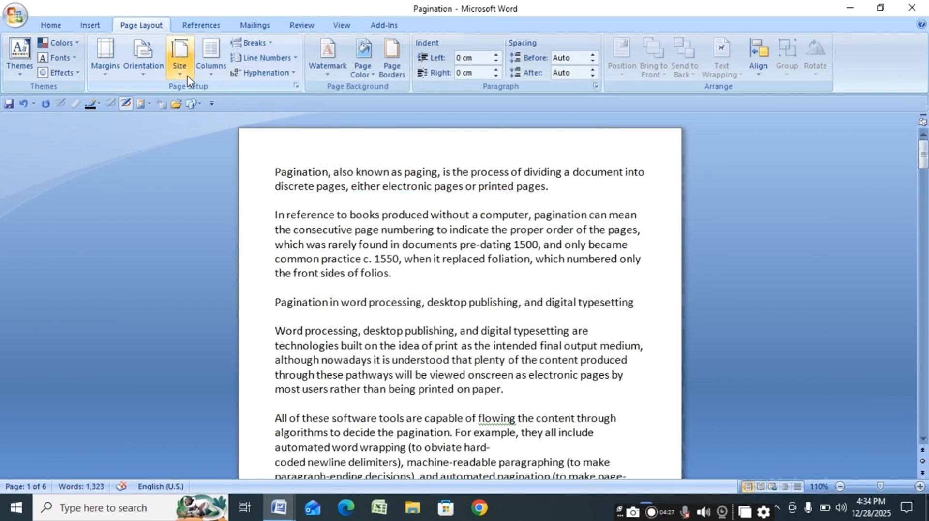
Set the paper size back to A4 (21 cm x 29.7 cm)
left_click(181, 72)
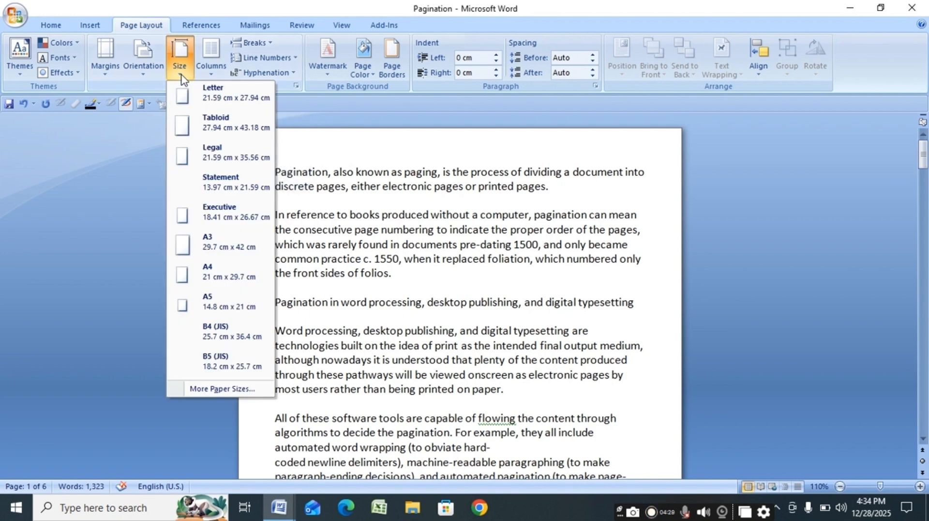
left_click(220, 275)
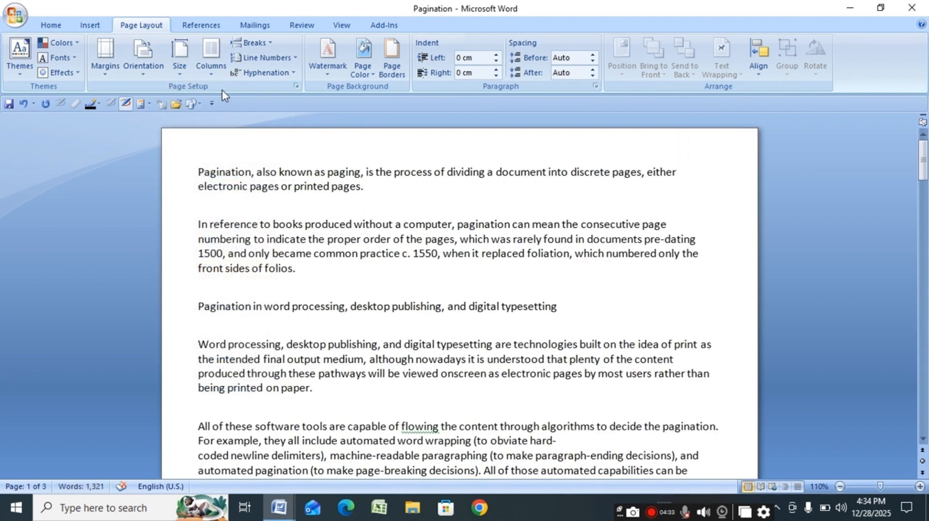
Lay out the document text in two columns, and switch it to three columns
left_click(212, 73)
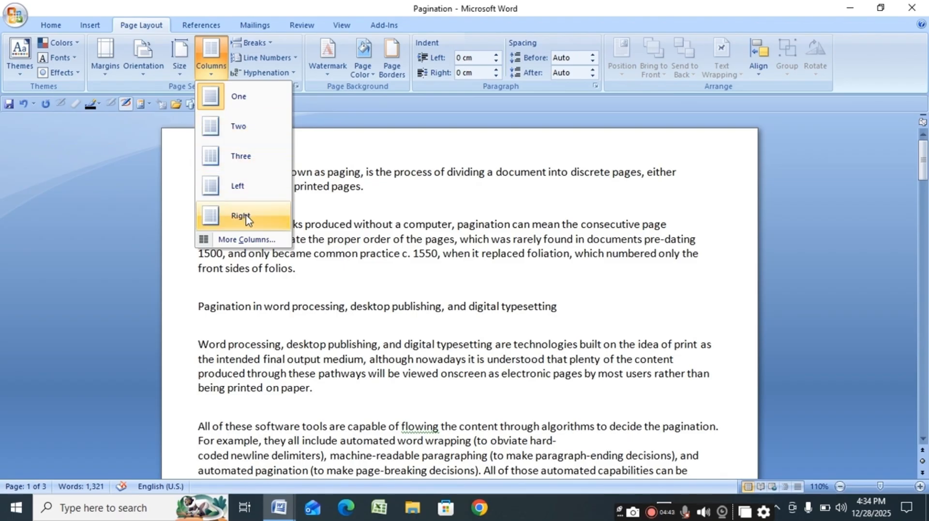
left_click(245, 132)
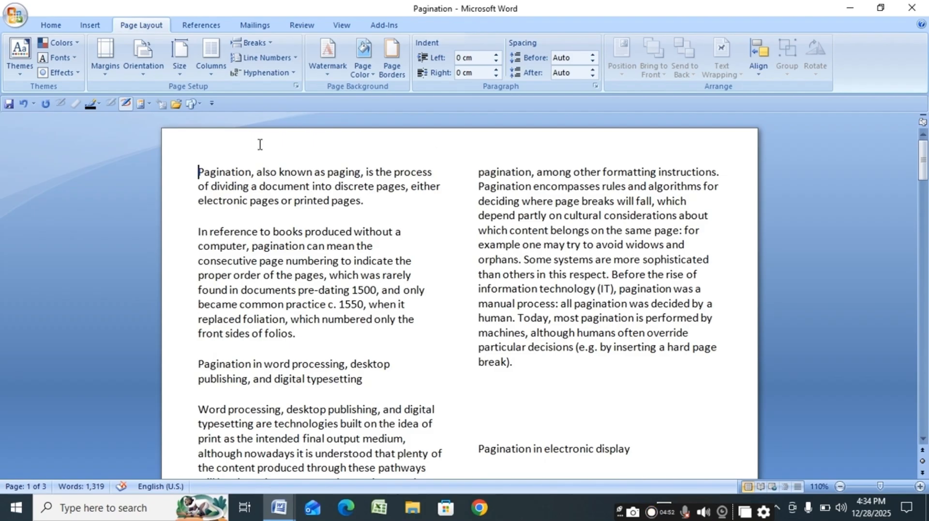
left_click(211, 58)
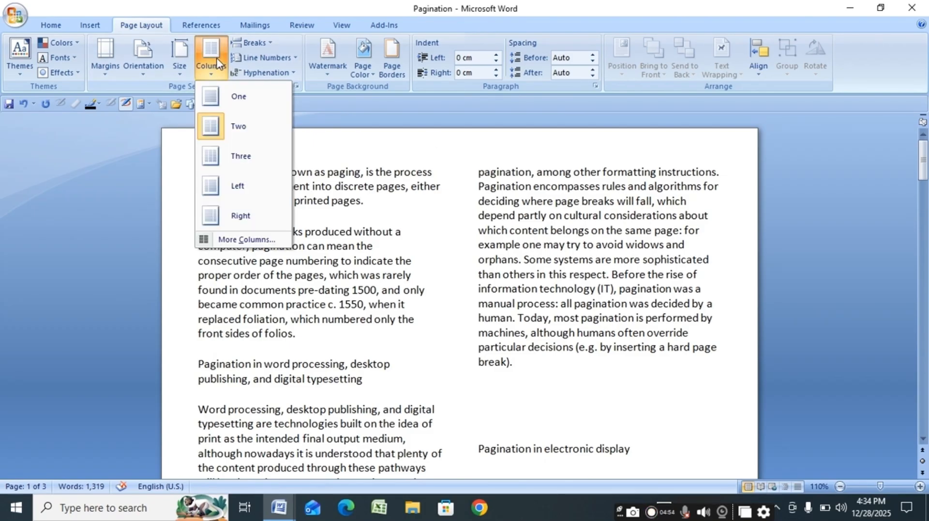
left_click(217, 160)
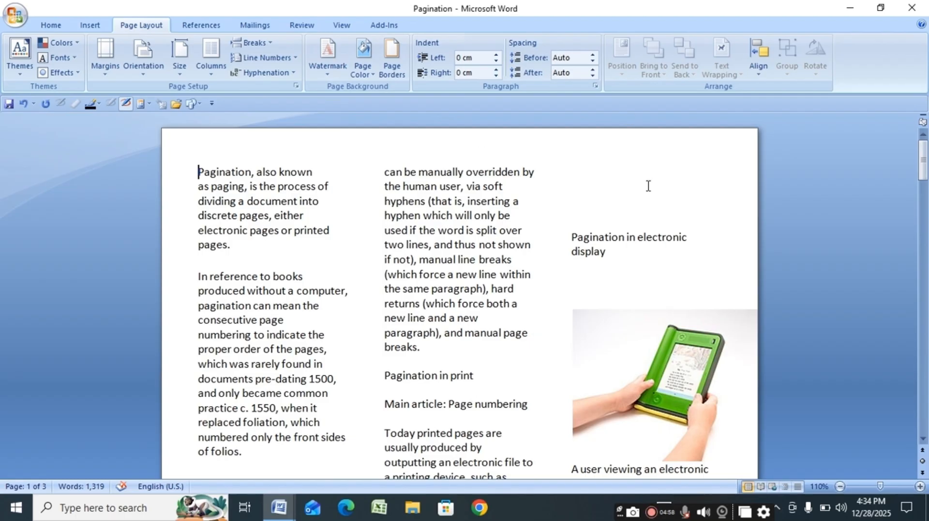
Apply the Left column preset to the document, and replace it with the Right preset
left_click(213, 72)
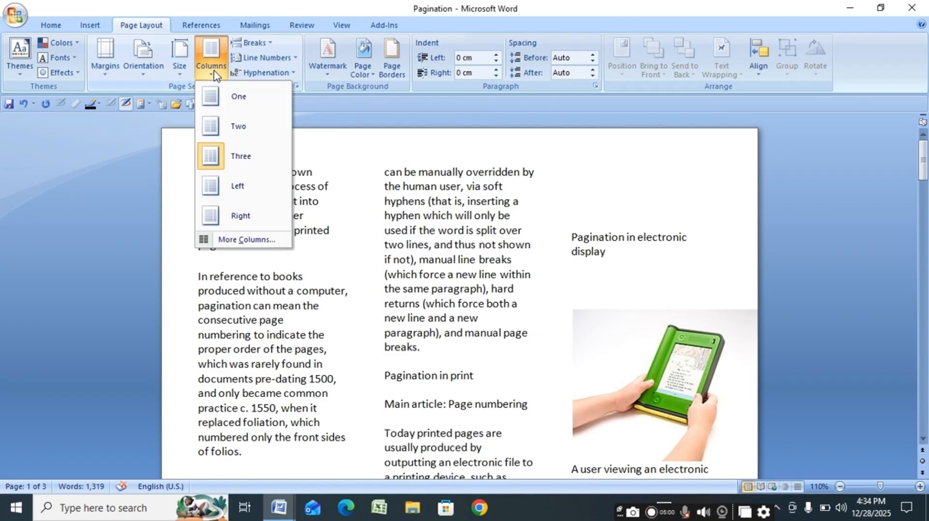
left_click(222, 186)
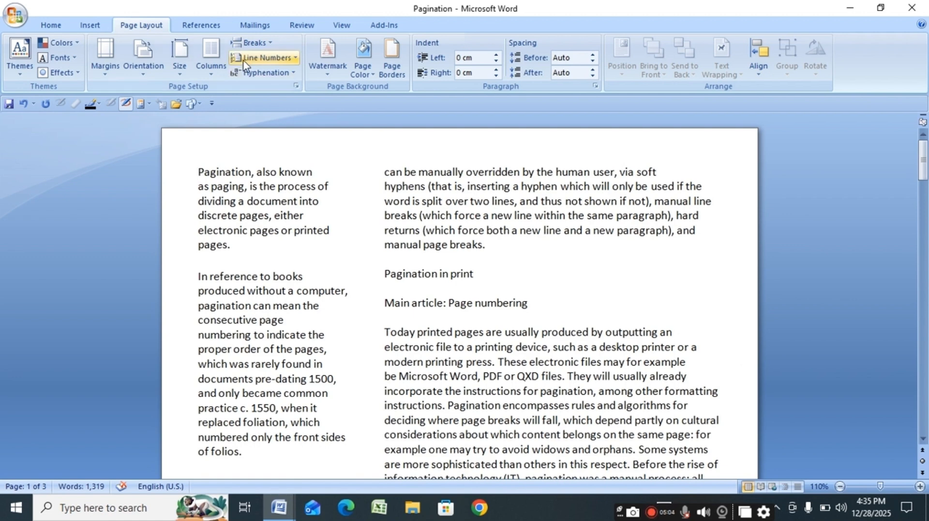
left_click(213, 75)
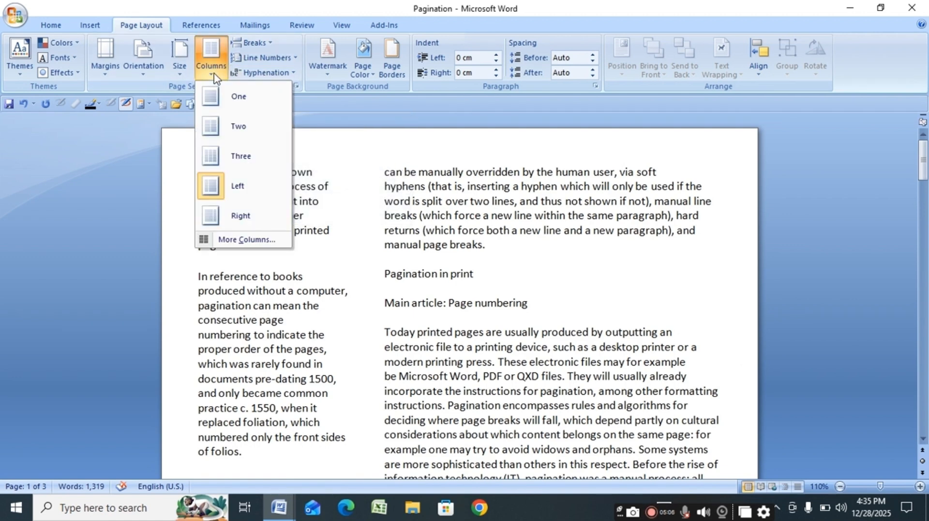
left_click(224, 226)
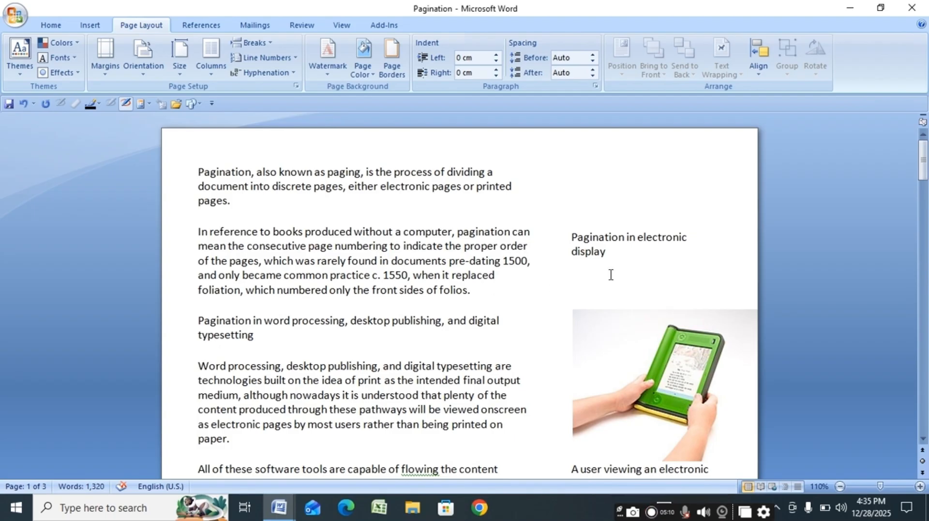
Set the number of columns to 6 for the whole document in the custom column settings
left_click_drag(923, 178, 926, 223)
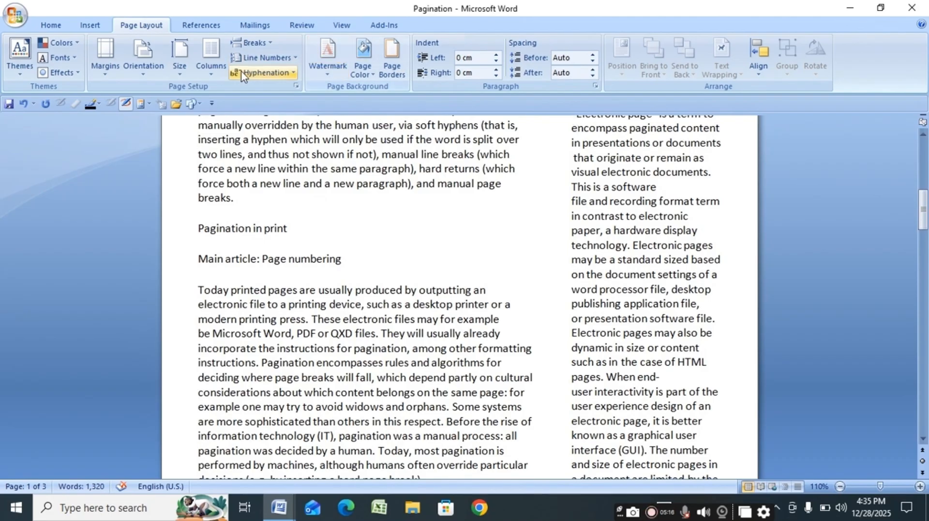
left_click(211, 71)
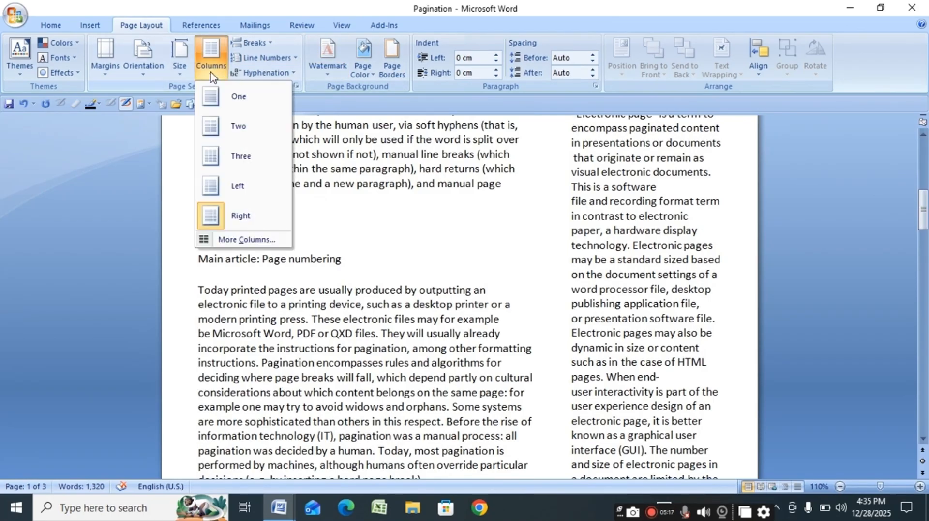
left_click(235, 240)
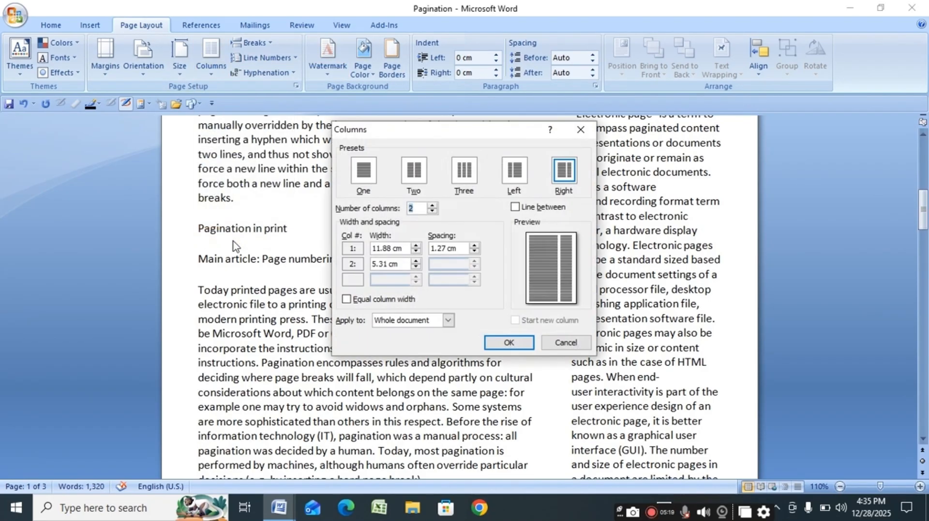
left_click(433, 205)
left_click(433, 206)
left_click(432, 205)
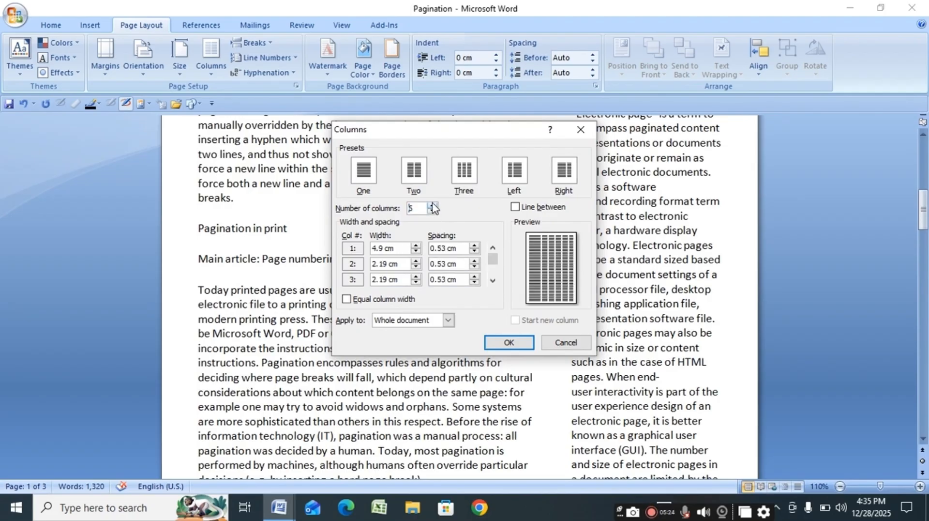
type("6")
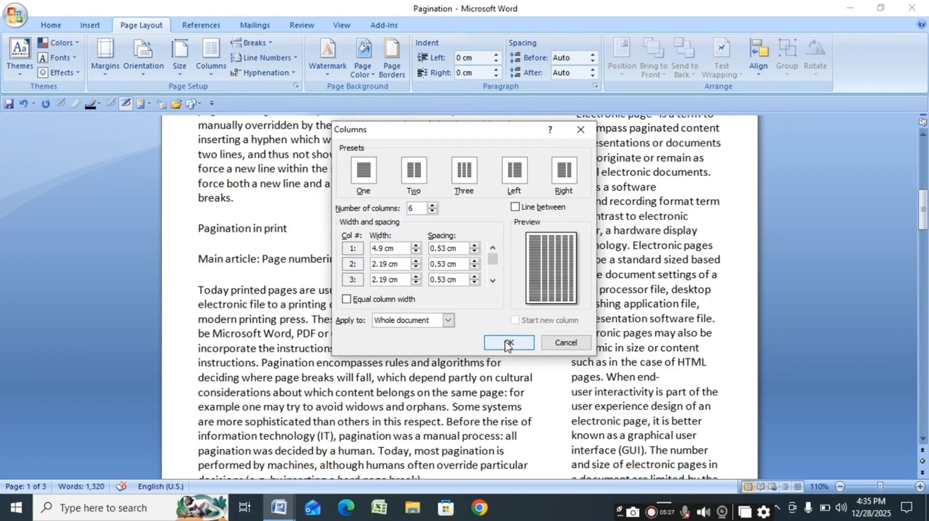
left_click(508, 343)
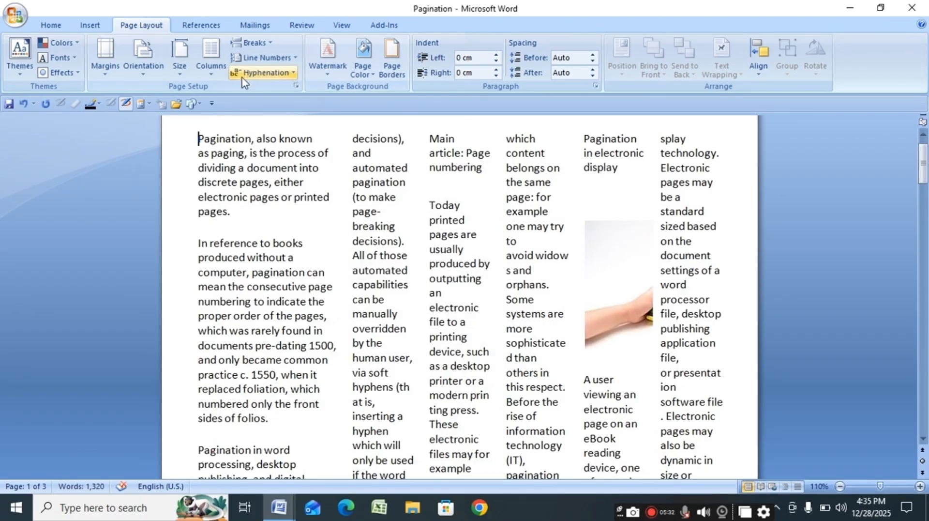
Return the document text to a single column
left_click(215, 71)
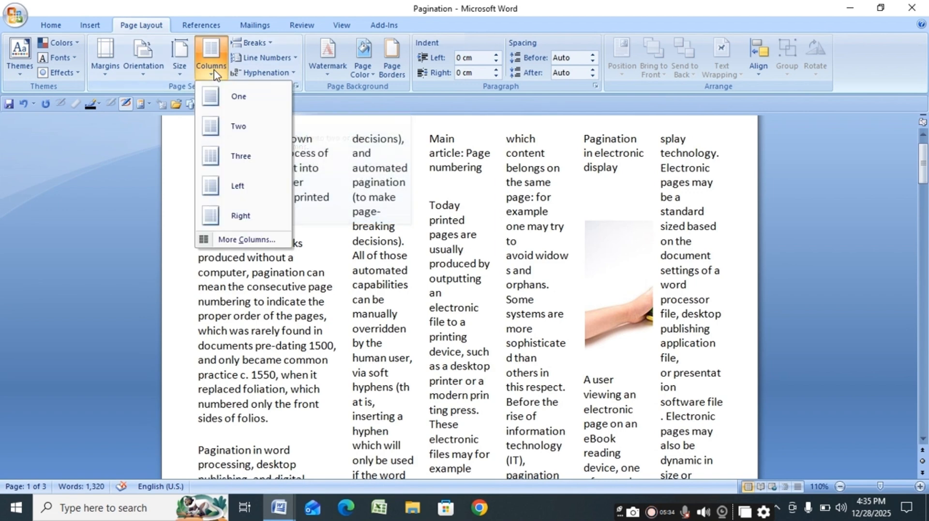
left_click(235, 98)
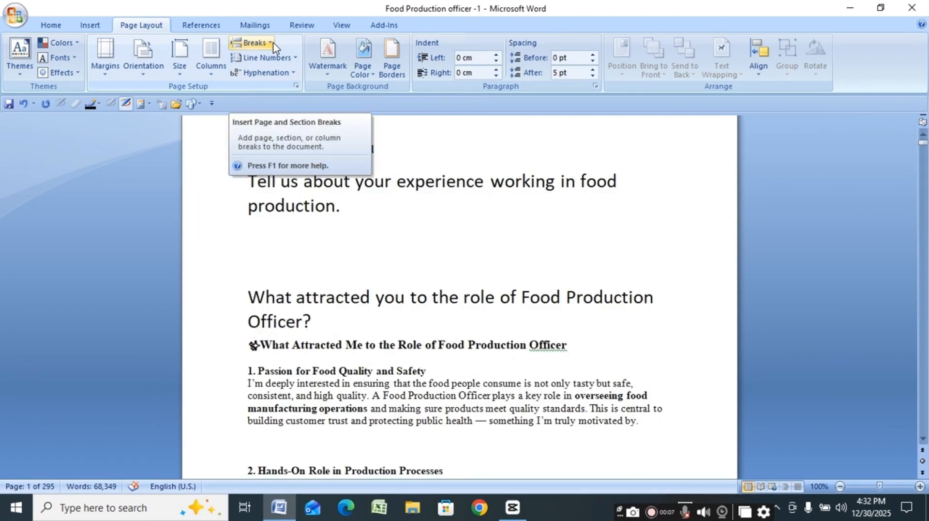
Insert a page break before the heading "1. Passion for Food Quality and Safety" in the Food Production officer document
left_click(274, 47)
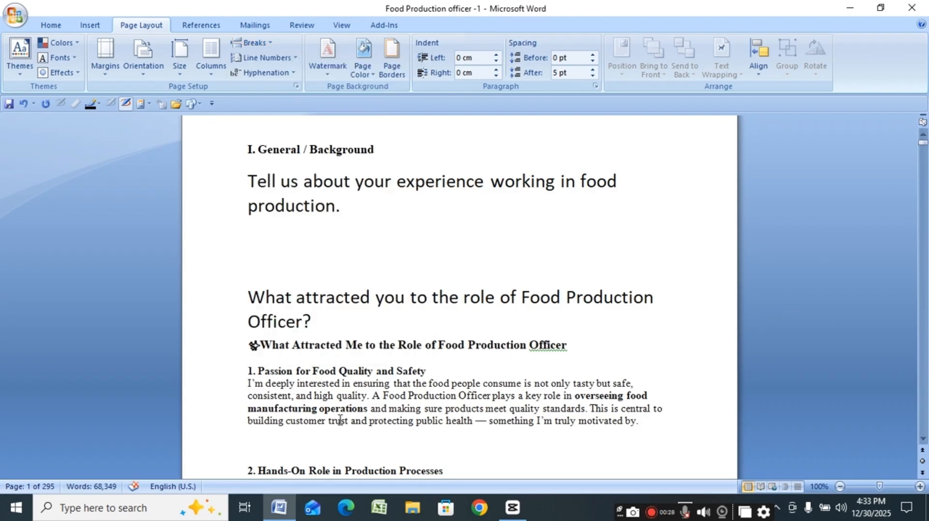
left_click(251, 371)
left_click(269, 45)
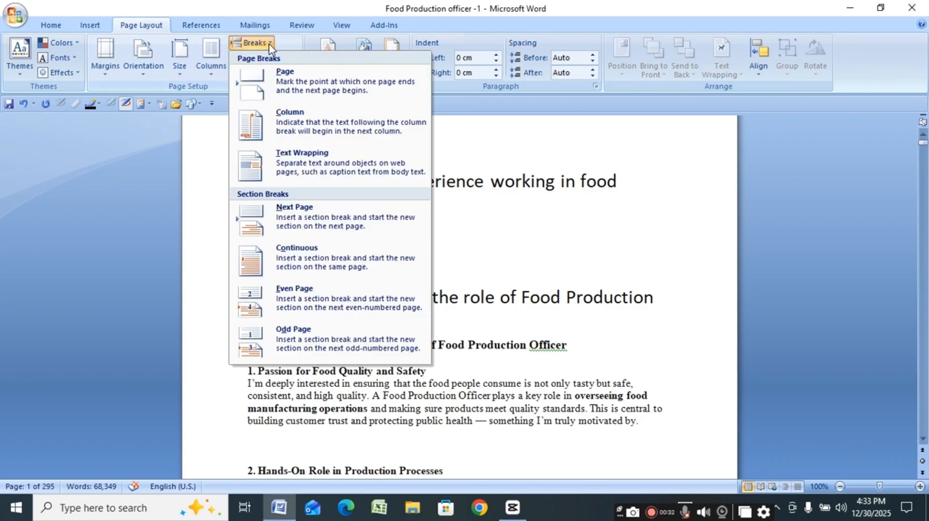
left_click(298, 91)
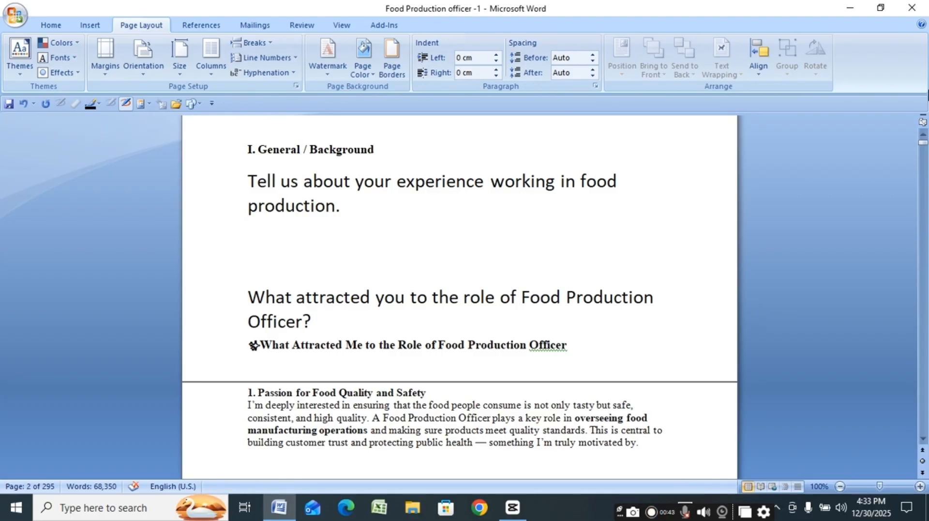
left_click(924, 136)
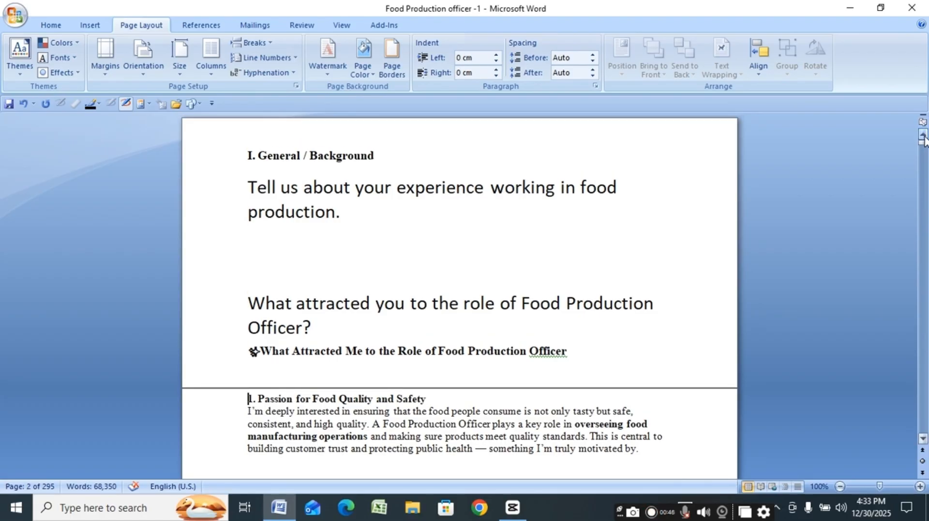
Check the page split around the "Passion for Food Quality and Safety" heading, and undo the page break
left_click(622, 362)
scroll(623, 363, "down", 1)
scroll(623, 363, "up", 1)
left_click(423, 351)
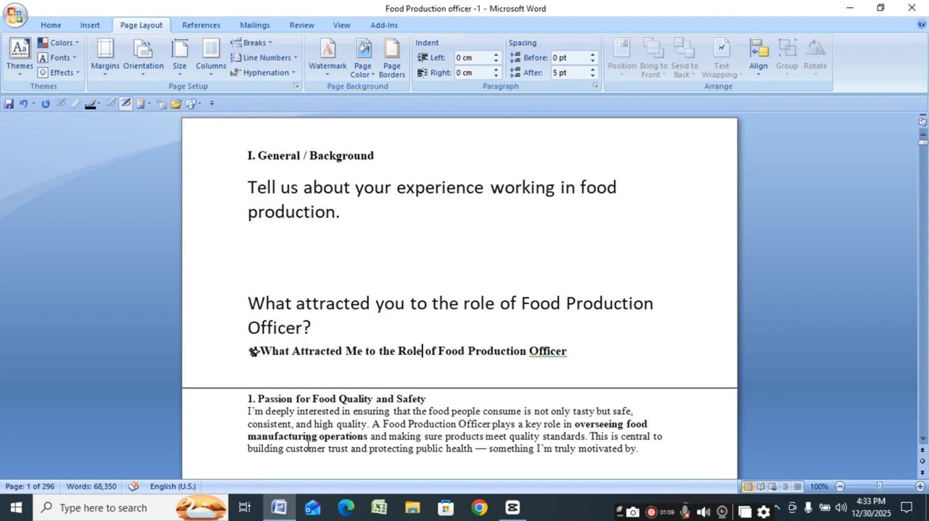
key("ctrl+z")
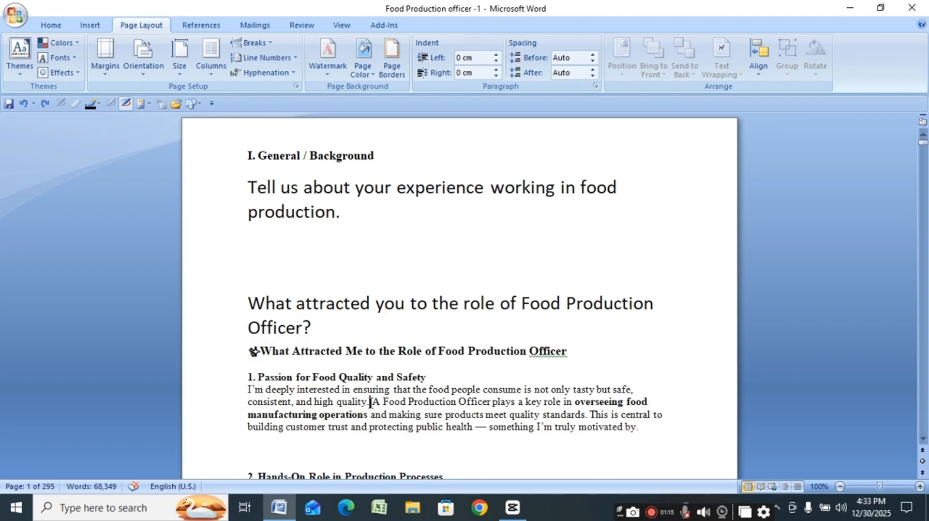
Insert a page break after "consistent, and high quality." in the first numbered paragraph, and undo it
left_click(270, 43)
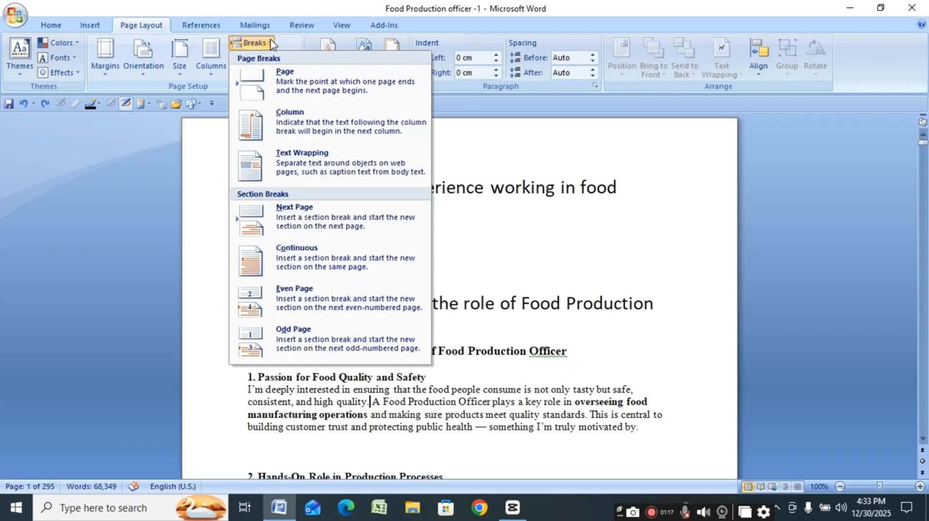
left_click(300, 92)
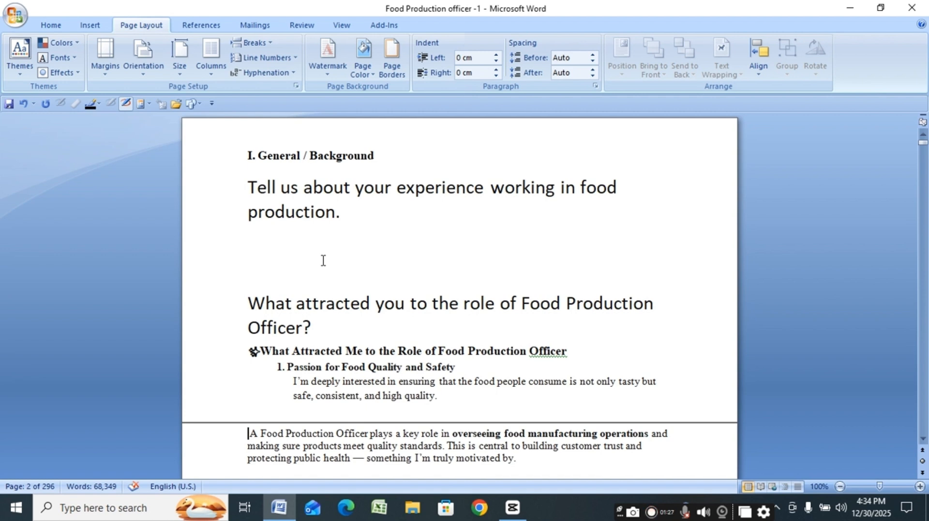
key("ctrl+z")
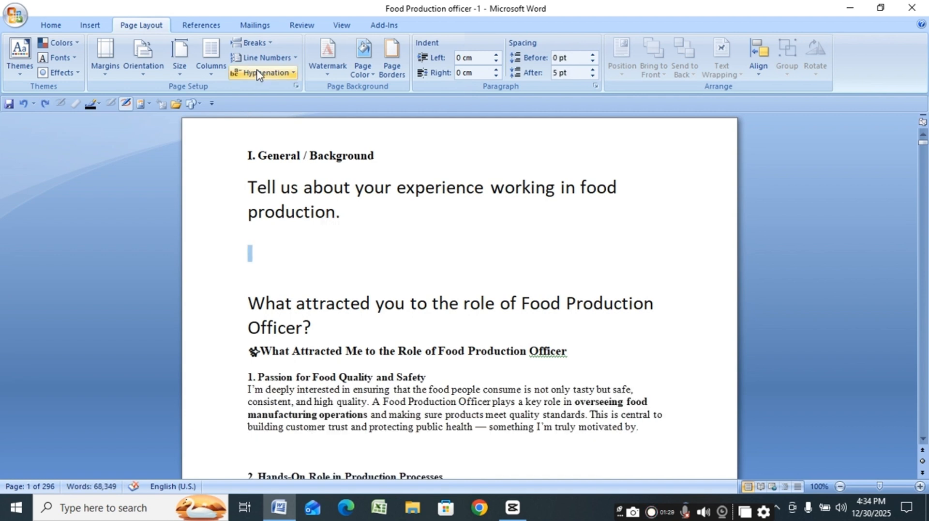
left_click(271, 44)
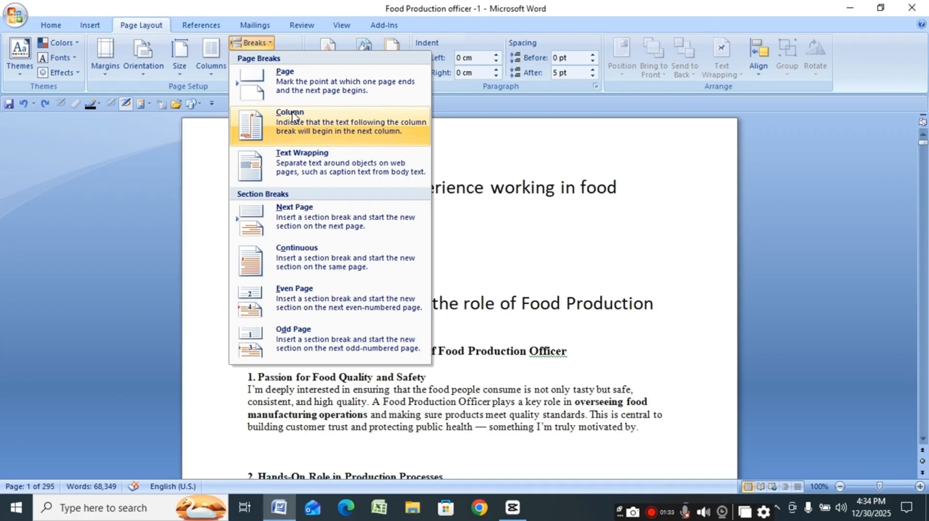
left_click(184, 147)
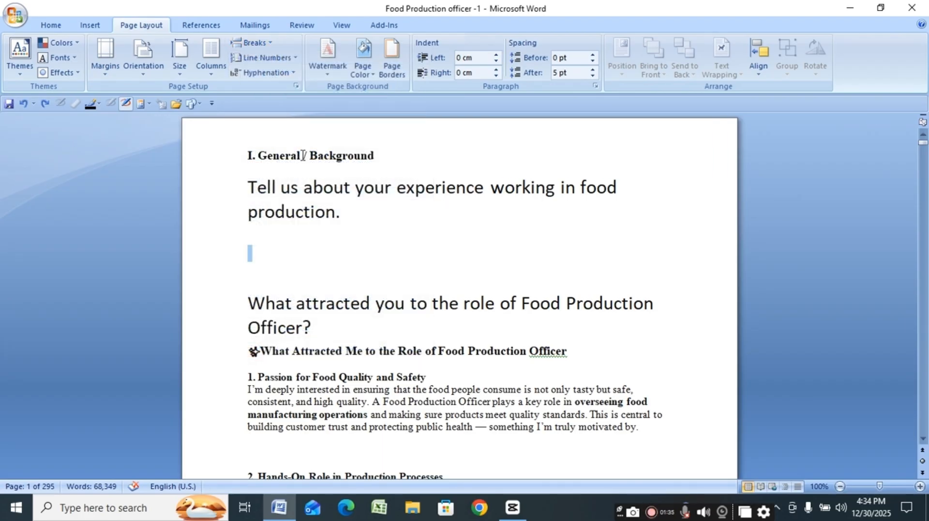
Arrange the entire document text in two columns
key("ctrl+a")
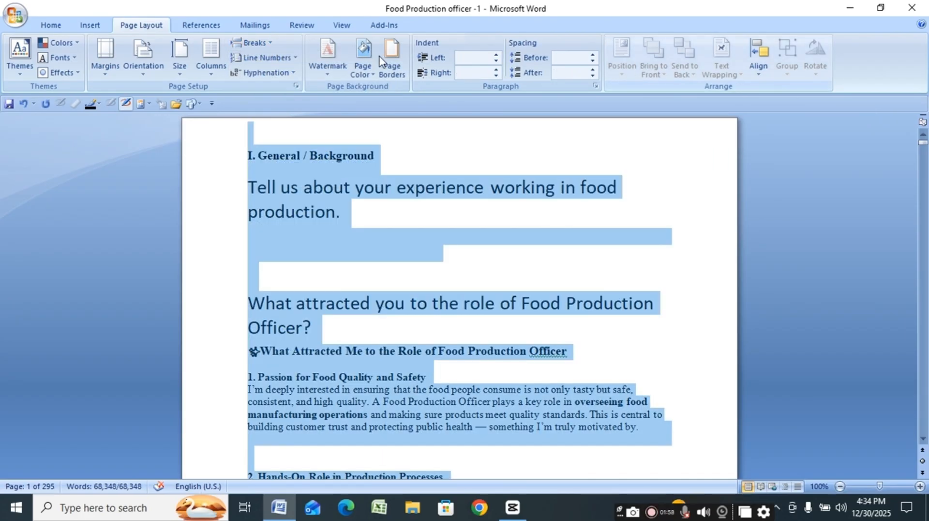
left_click(212, 62)
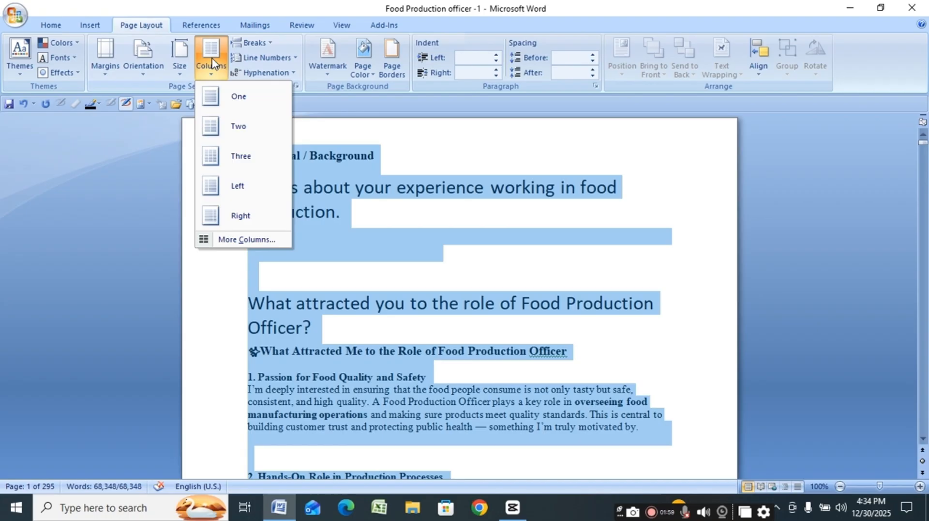
left_click(235, 130)
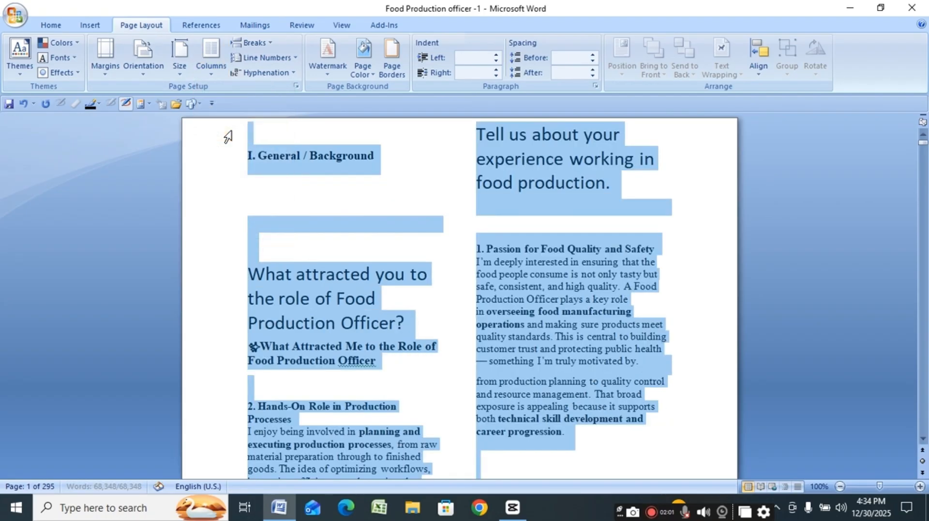
left_click(446, 183)
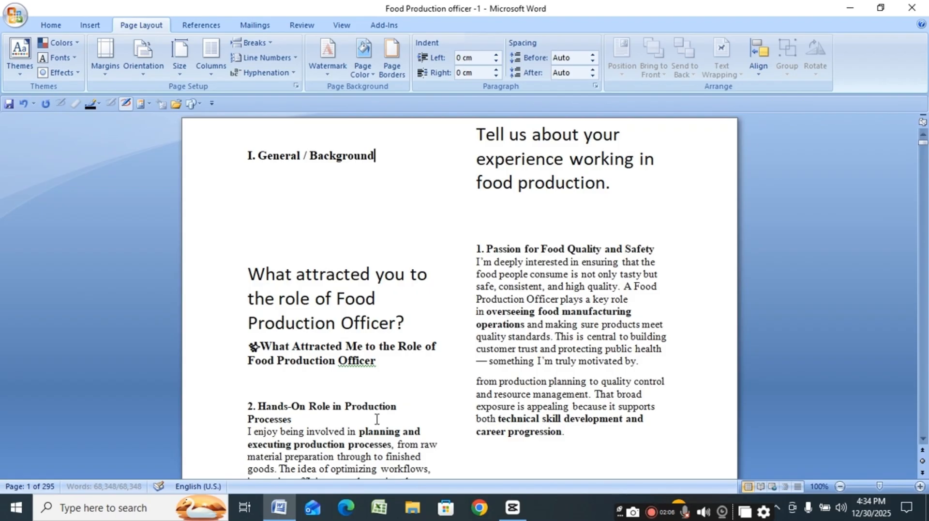
Highlight the words "I'm attracted" under "3. Focus on Continuous Improvement" in yellow
key("Down")
key("Down")
key("Down")
key("Down")
key("Down")
key("Down")
key("Down")
key("Down")
key("Down")
key("Down")
key("Down")
key("Down")
key("Down")
key("Down")
key("Down")
key("Down")
key("Down")
key("Down")
key("Down")
key("Down")
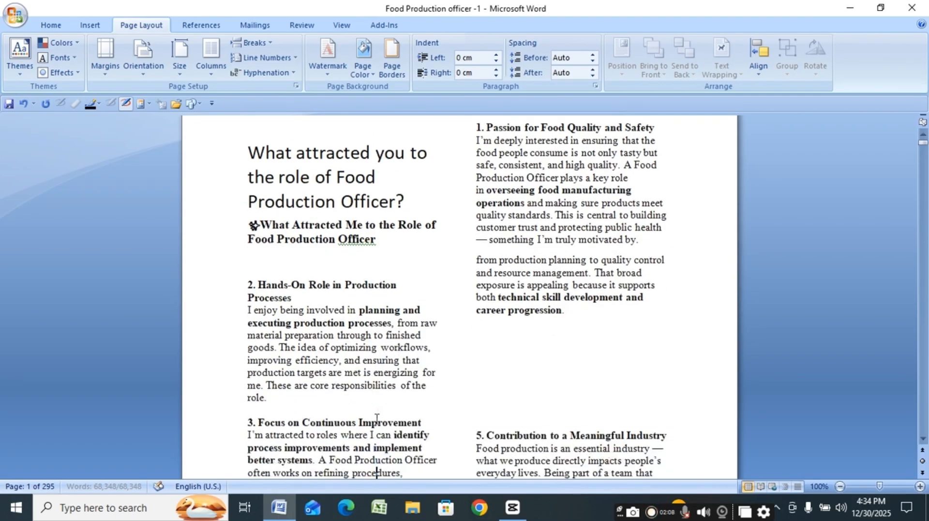
key("Down")
key("Down")
key("Down")
key("Down")
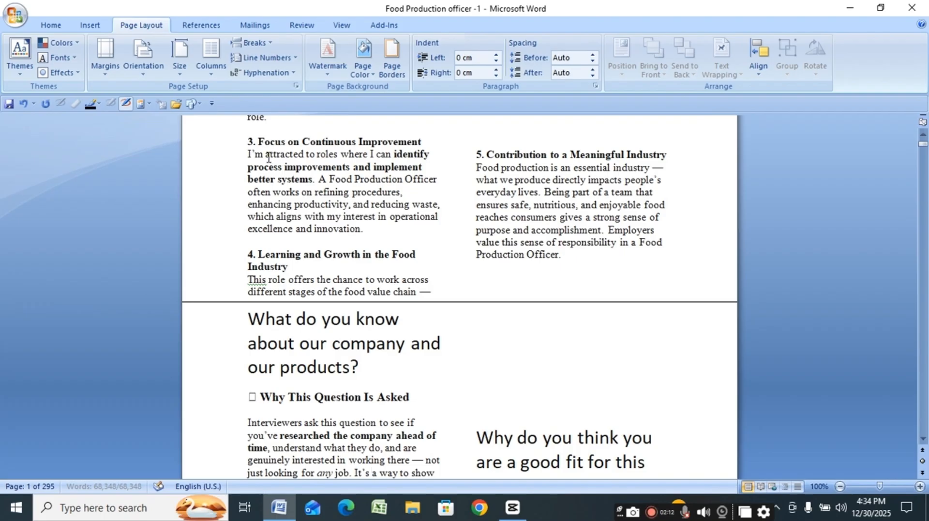
left_click_drag(246, 156, 306, 152)
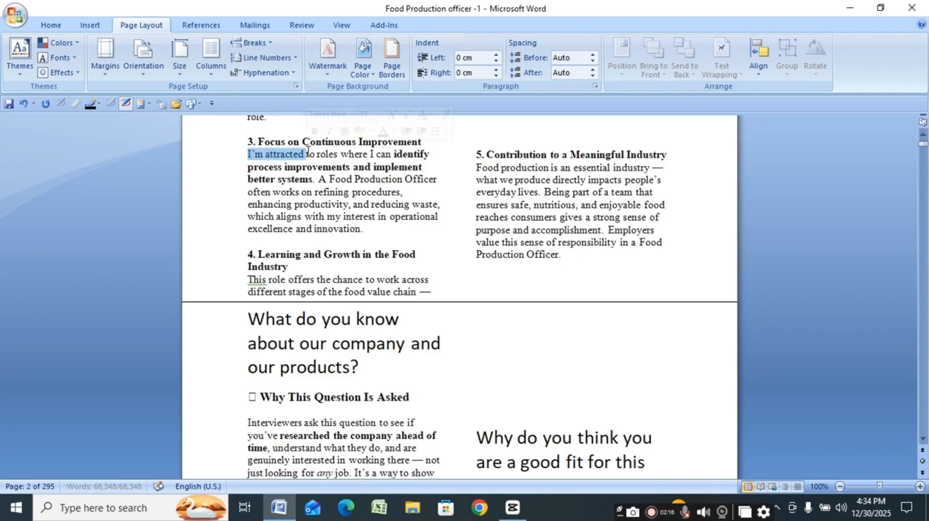
left_click(51, 25)
left_click(251, 75)
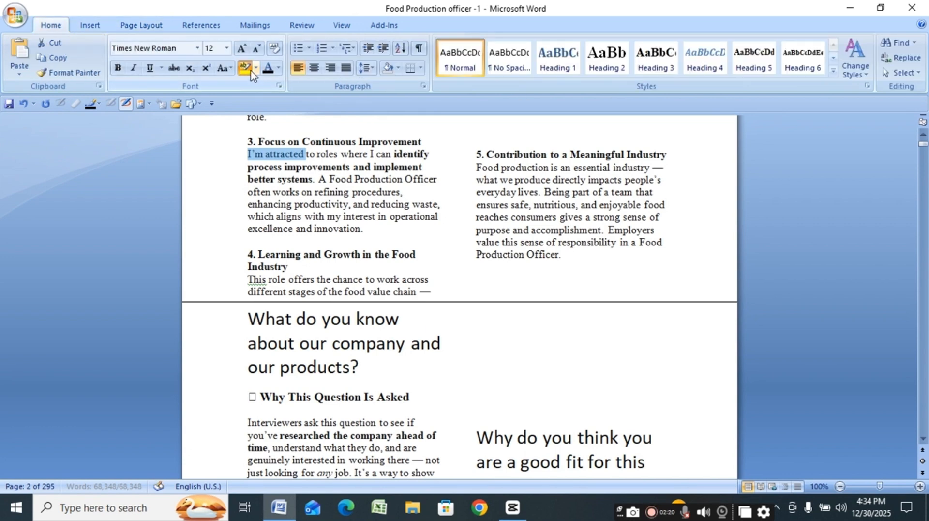
left_click(234, 210)
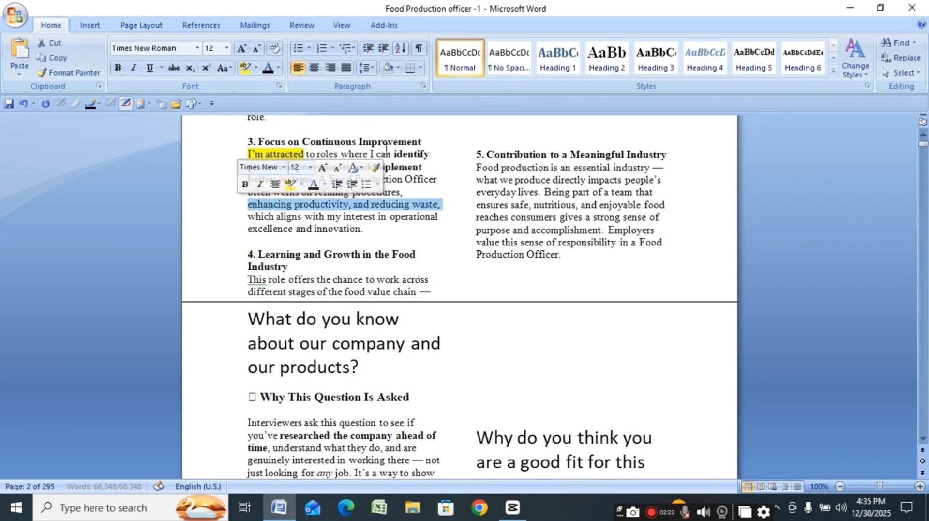
Insert a column break before the highlighted words "I'm attracted" under "3. Focus on Continuous Improvement"
left_click(246, 154)
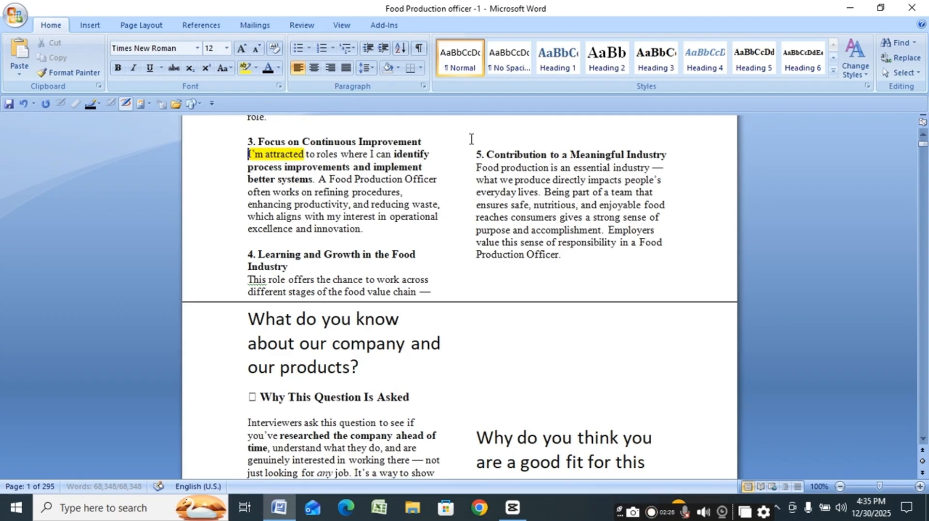
left_click(158, 26)
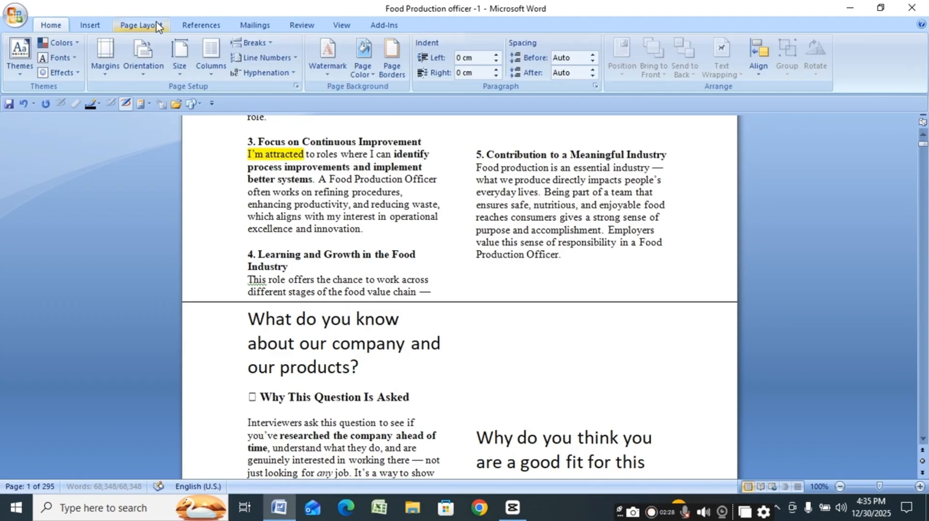
left_click(274, 47)
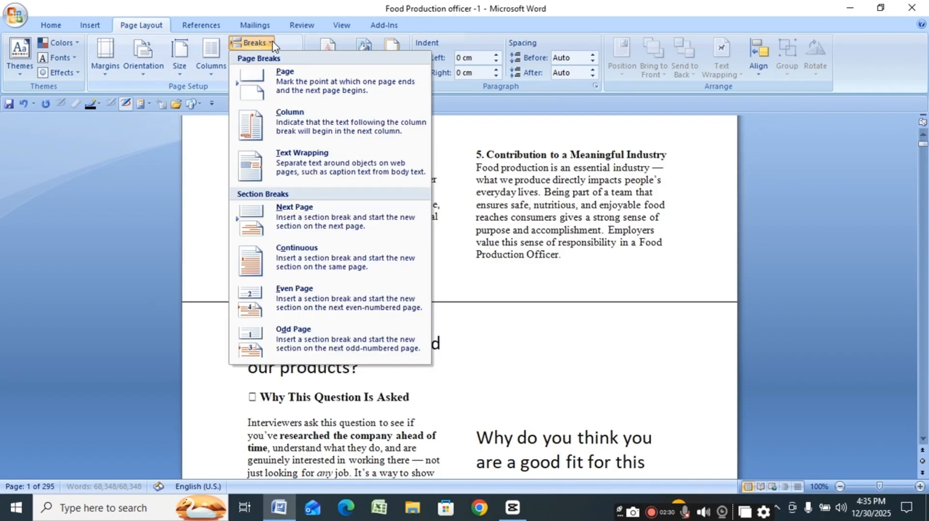
left_click(302, 129)
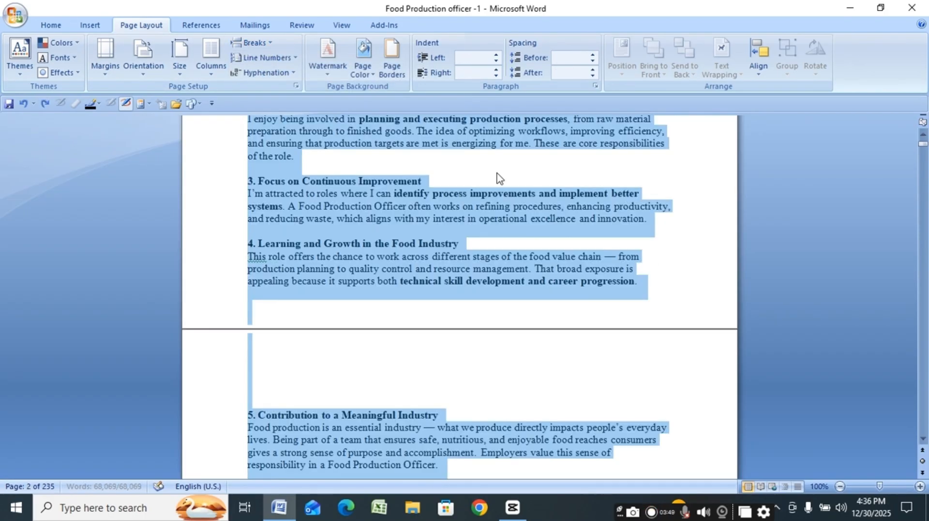
Insert a text wrapping break before "A Food Production Officer plays a key role" in the first numbered paragraph
left_click(497, 171)
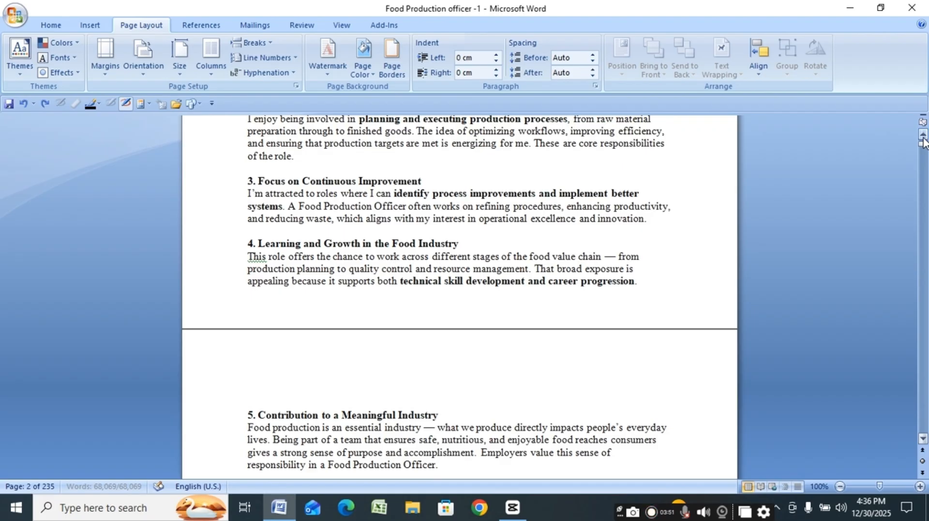
scroll(923, 142, "up", 5)
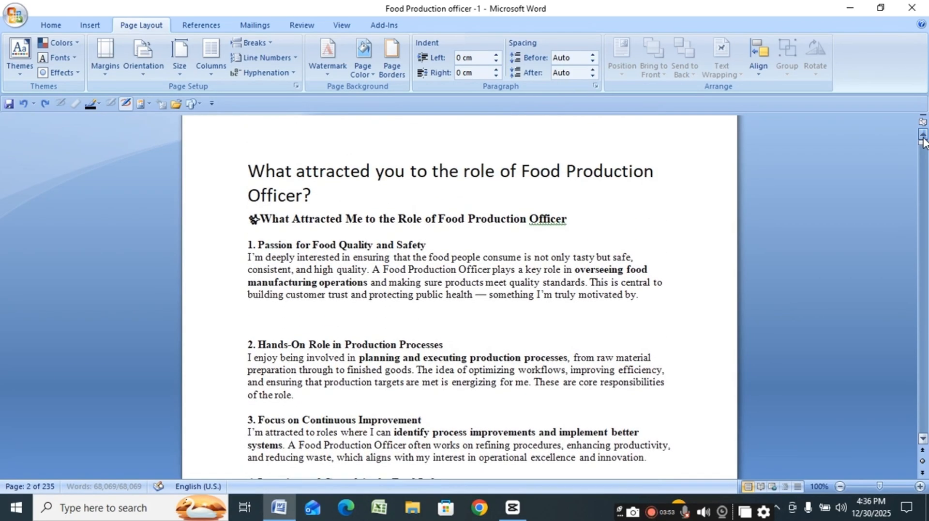
scroll(923, 141, "up", 5)
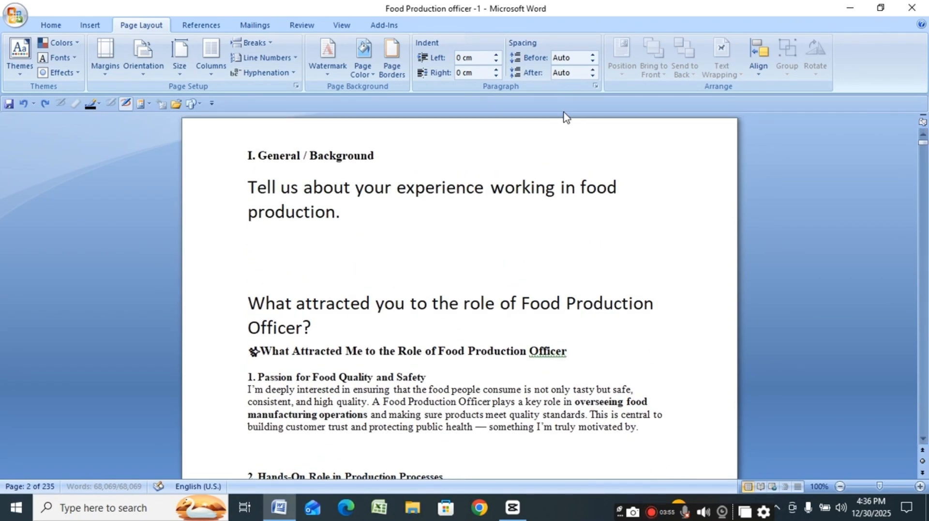
left_click(271, 44)
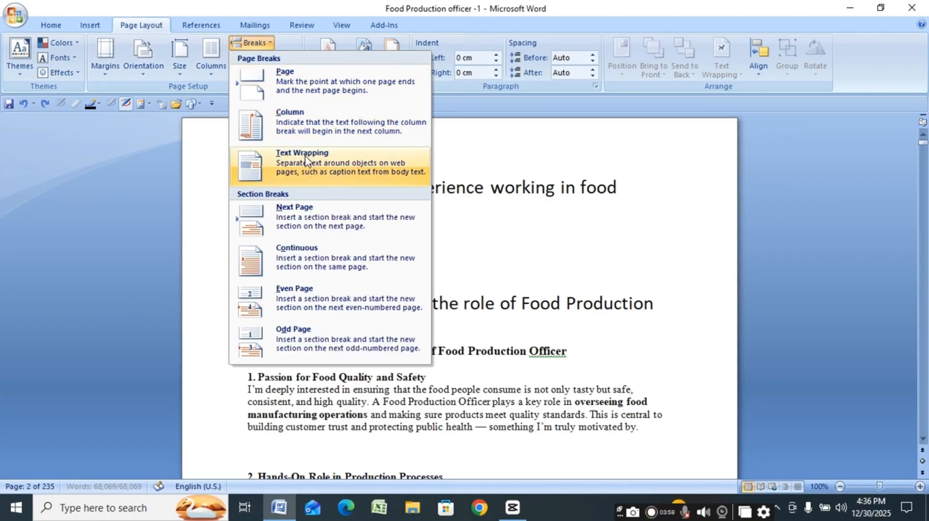
left_click(574, 129)
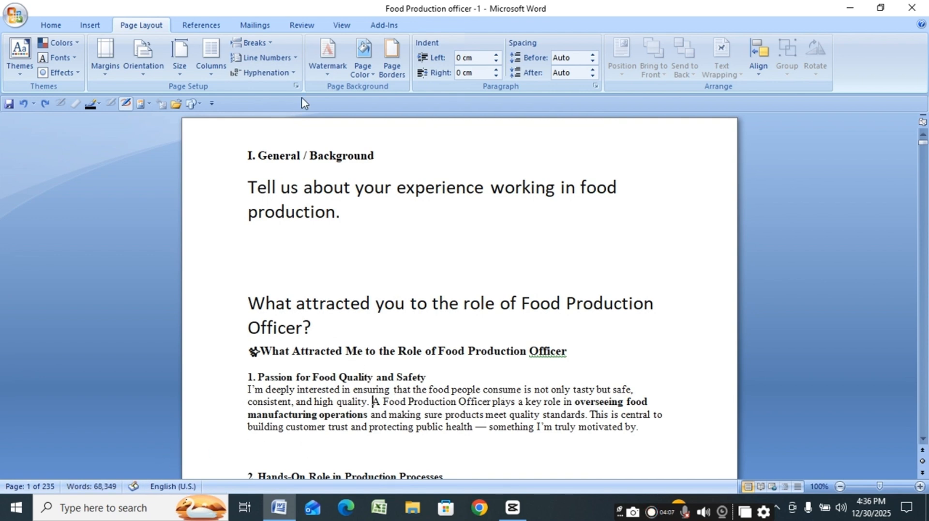
left_click(271, 43)
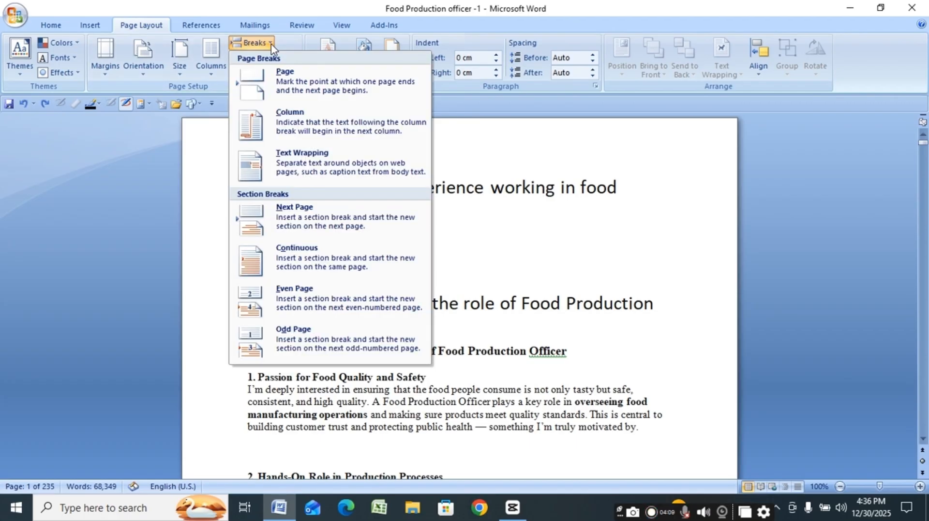
left_click(308, 158)
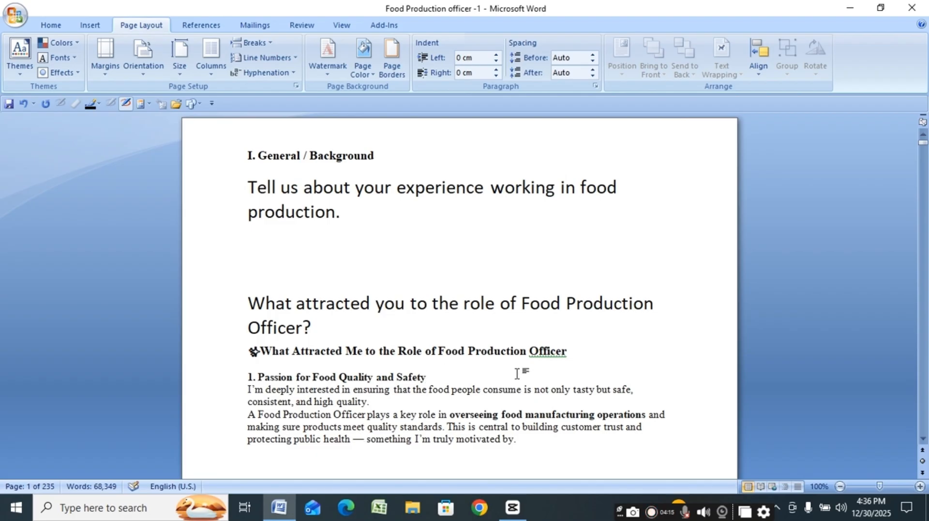
Insert a text wrapping break after "finished goods." in the "Hands-On Role in Production Processes" paragraph
left_click(923, 438)
left_click(924, 438)
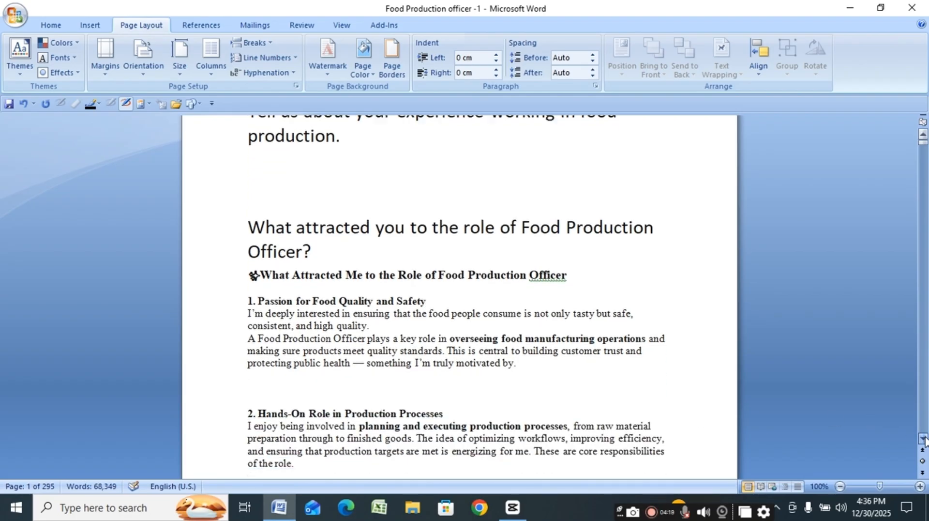
left_click(924, 438)
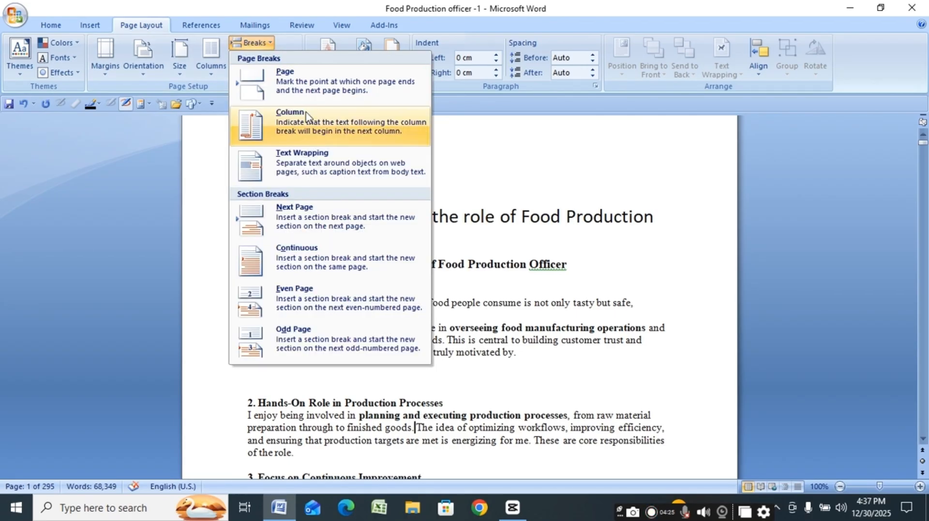
left_click(318, 162)
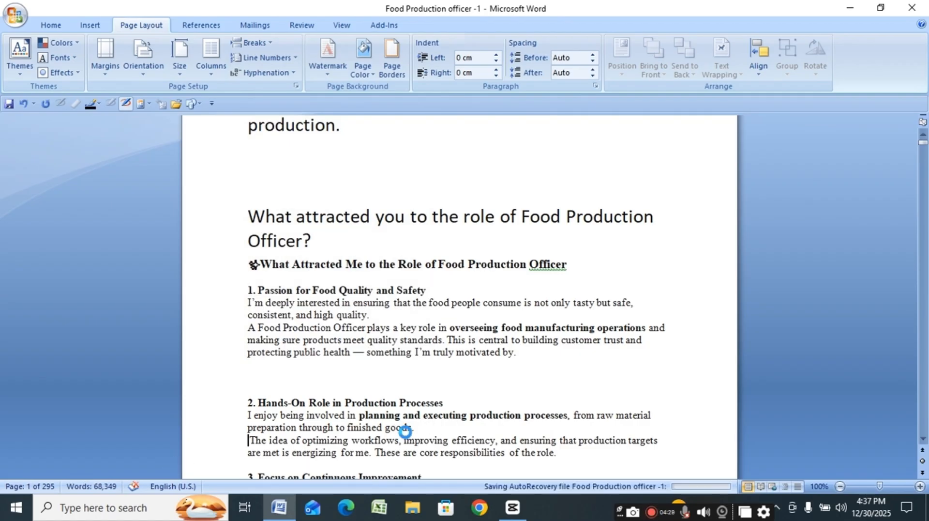
Highlight the heading "2. Hands-On Role in Production Processes" in yellow and insert a Next Page section break before it
scroll(312, 443, "down", 5)
left_click_drag(250, 208, 443, 230)
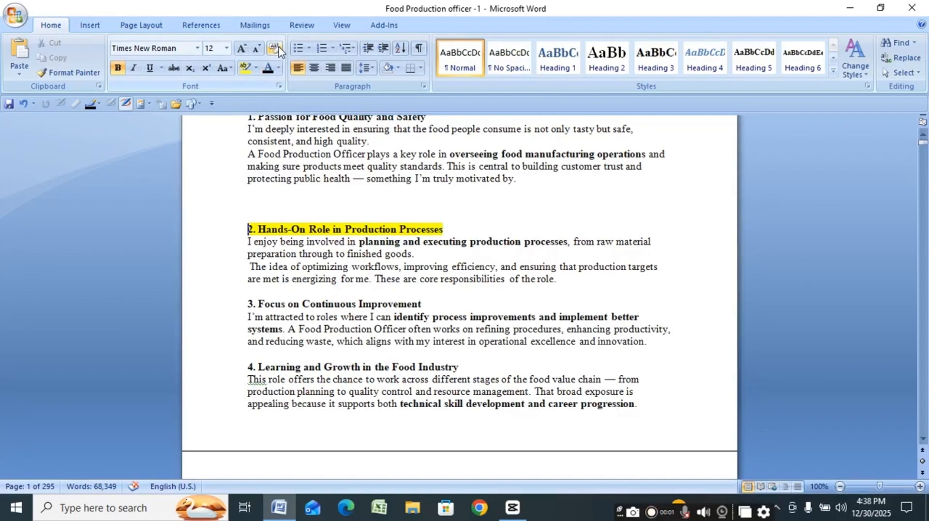
left_click(161, 27)
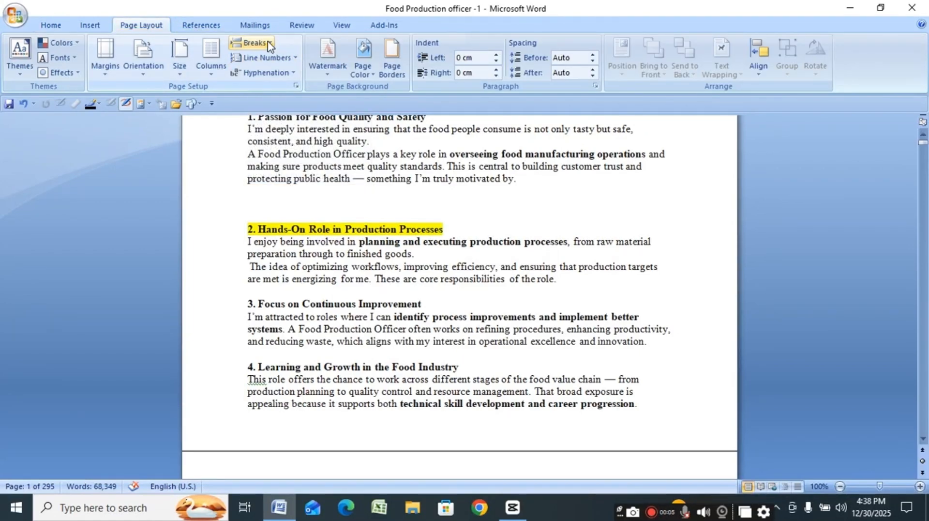
left_click(253, 43)
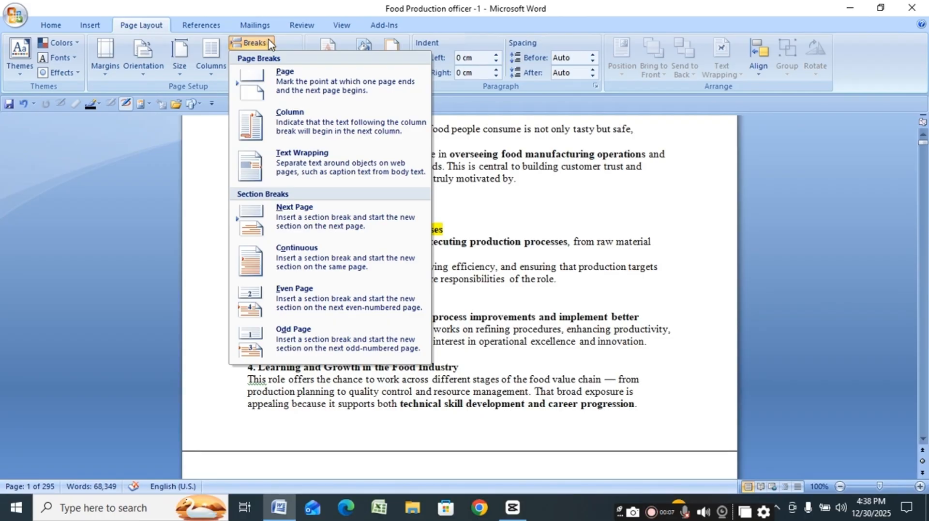
left_click(319, 221)
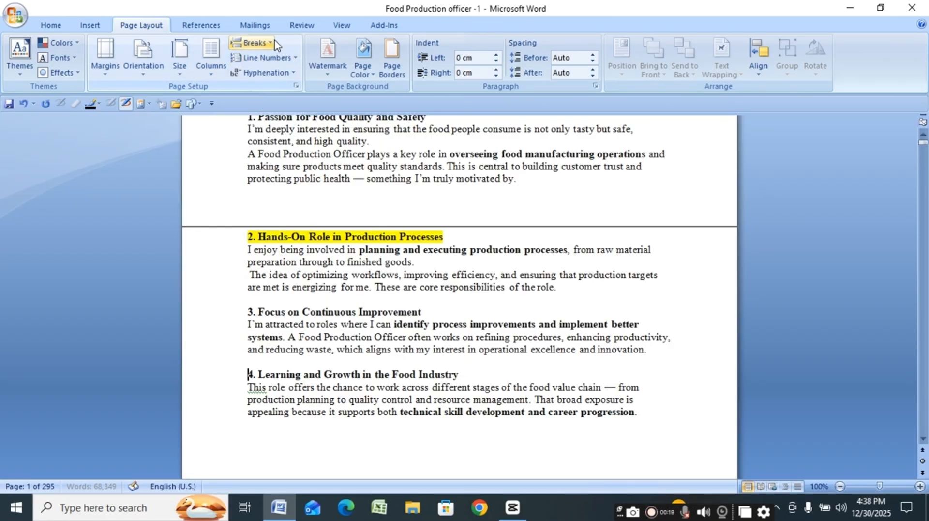
Insert a Next Page section break before the heading "4. Learning and Growth in the Food Industry"
left_click(251, 43)
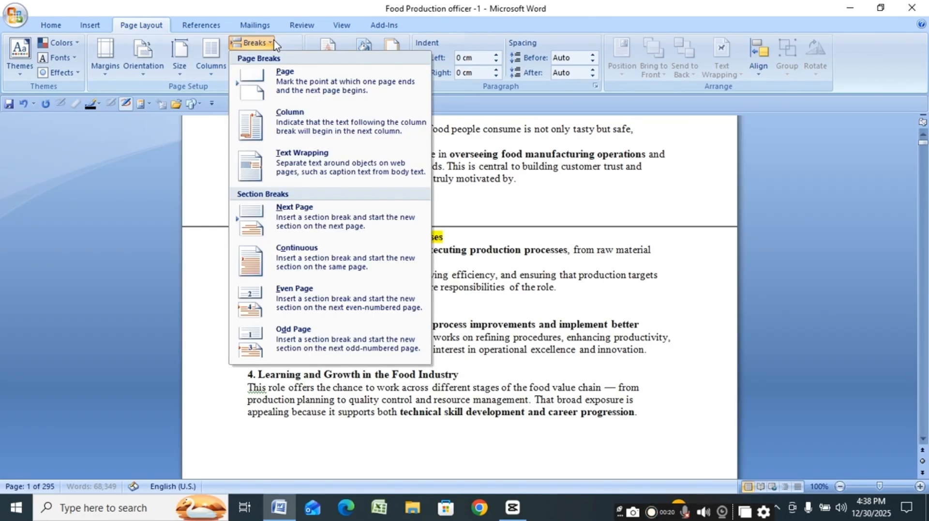
left_click(314, 217)
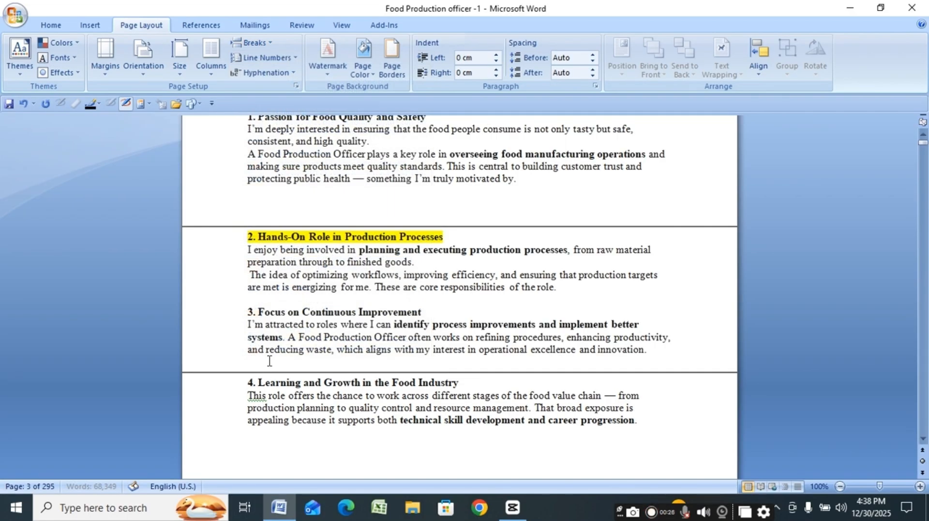
Add page numbers at the bottom of the page in the Plain Number 2 style, and leave footer editing
left_click(302, 239)
left_click(90, 24)
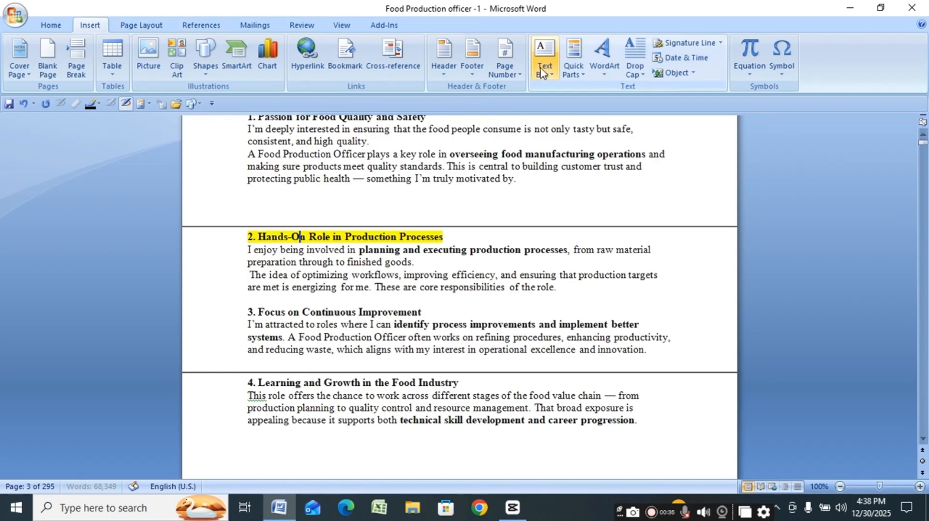
left_click(505, 58)
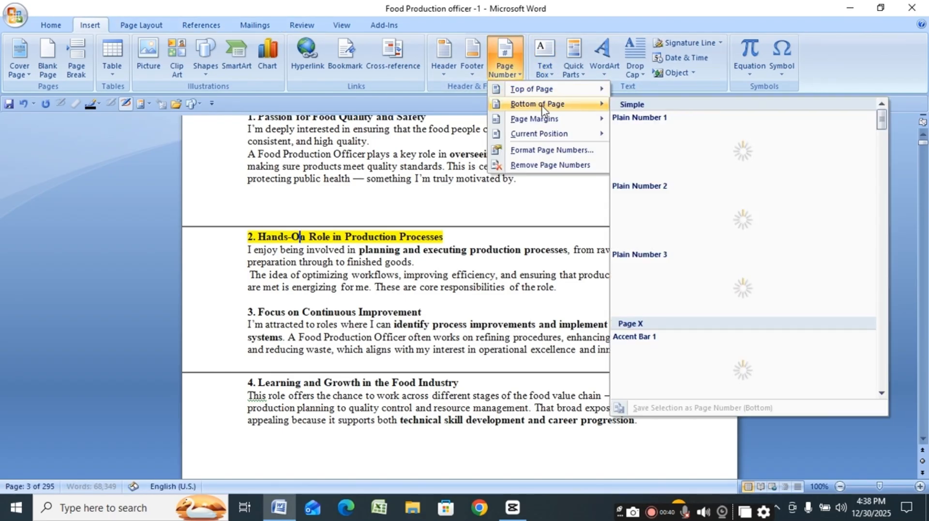
left_click(541, 104)
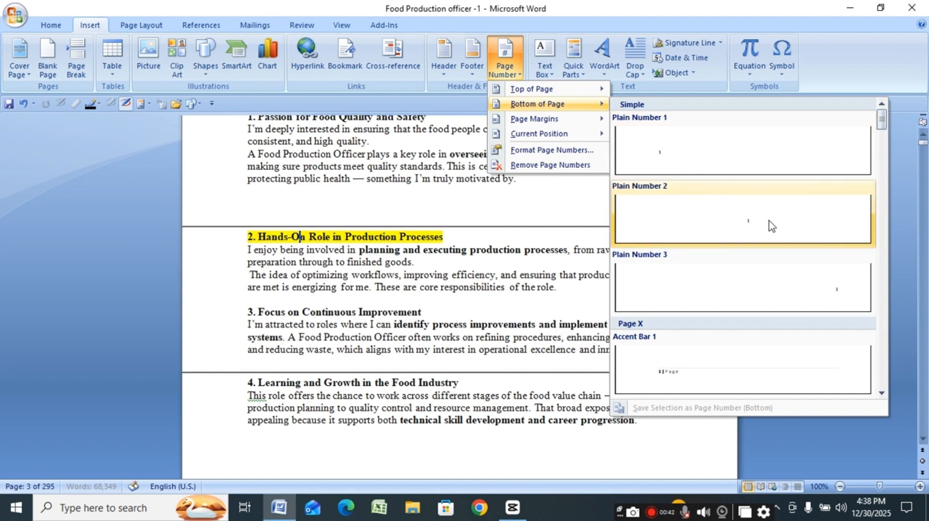
left_click(771, 226)
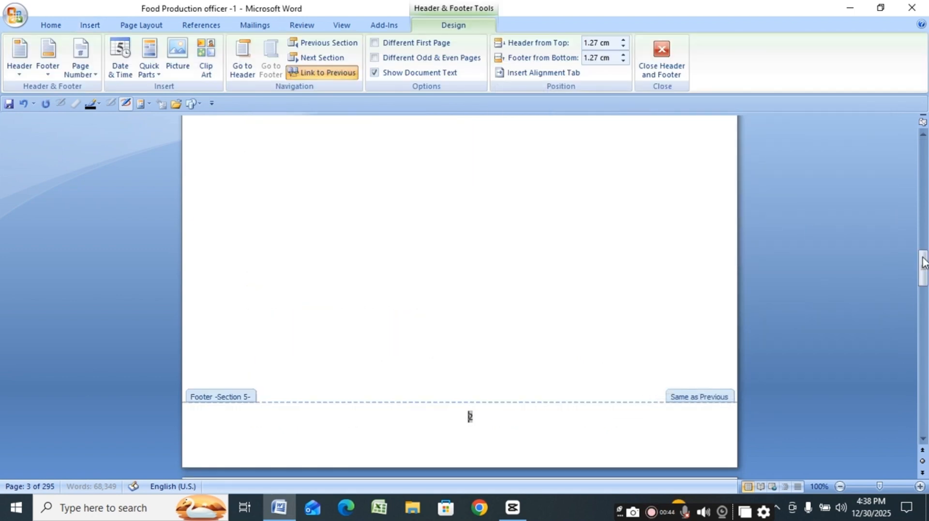
left_click_drag(924, 262, 904, 67)
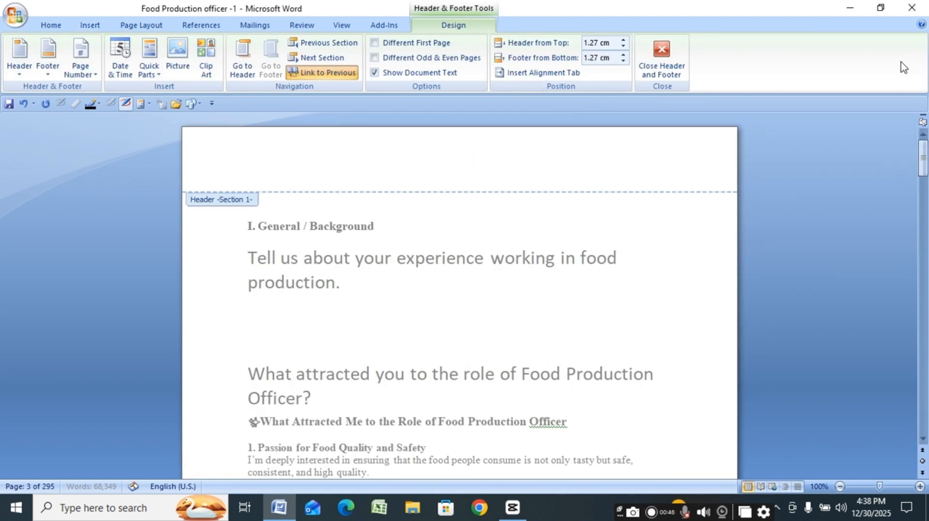
left_click(667, 59)
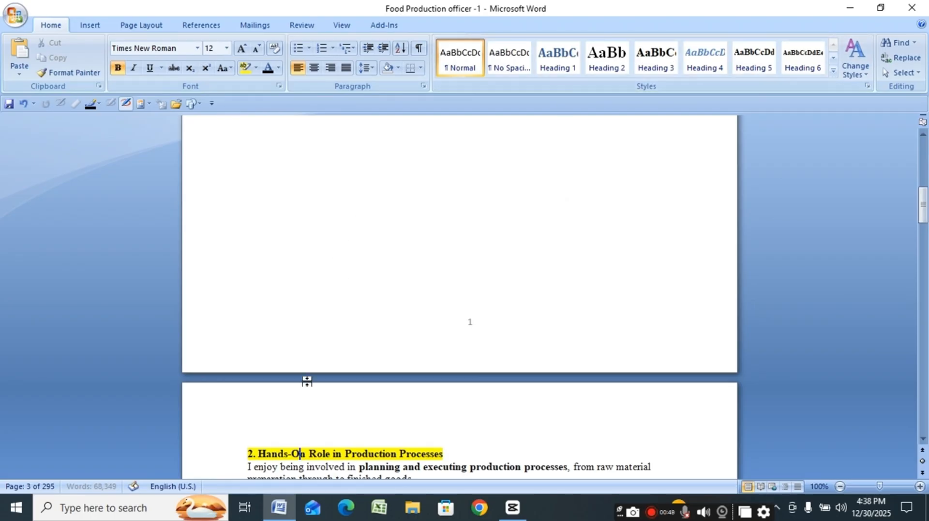
Insert a Continuous section break before the question "What attracted you to the role of Food Production Officer?" on the first page
scroll(326, 428, "down", 20)
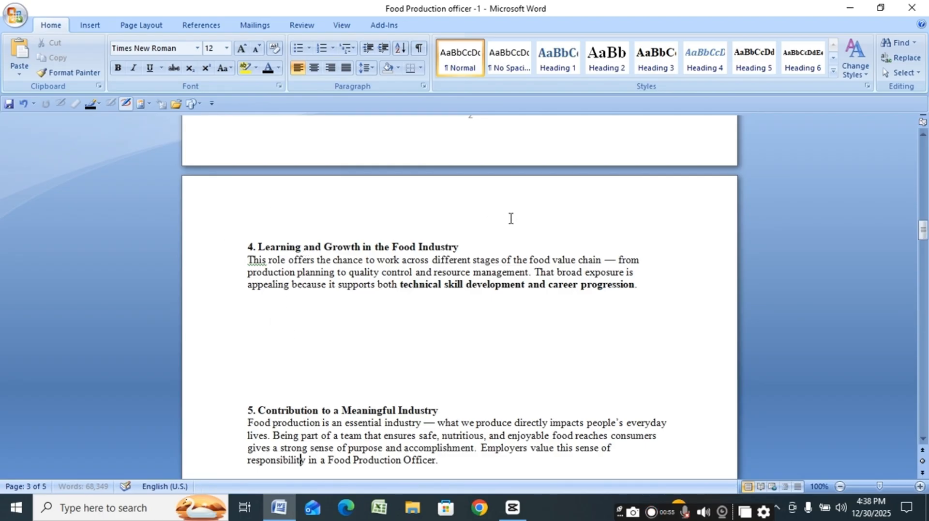
left_click_drag(924, 206, 925, 145)
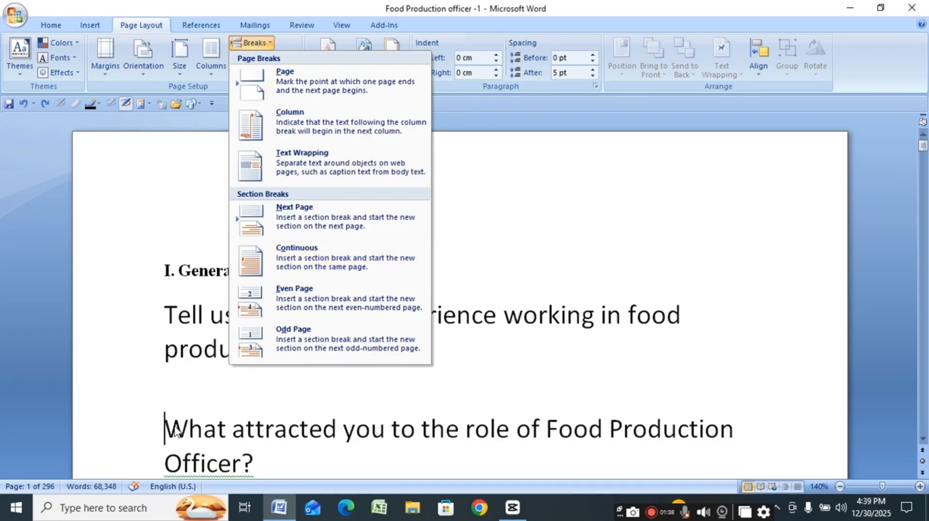
left_click(300, 258)
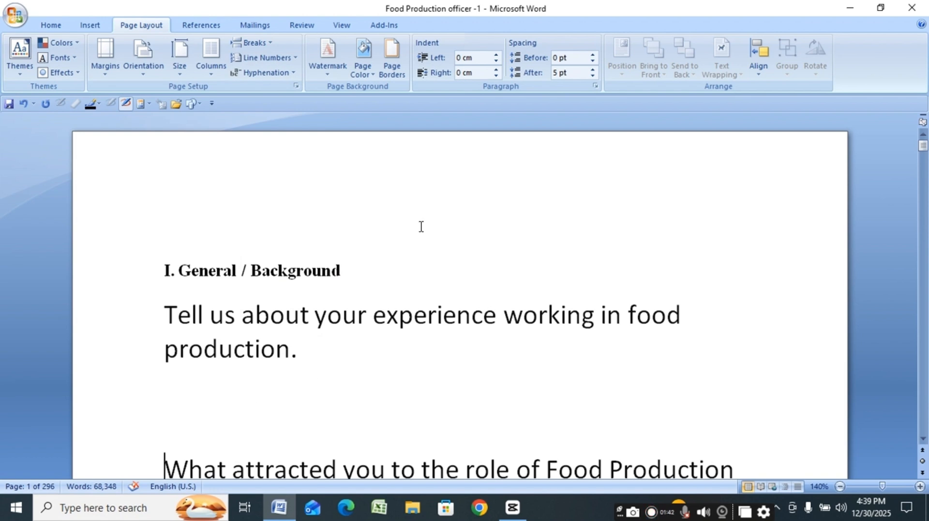
Show the formatting marks and examine the section breaks on the first page
left_click(51, 25)
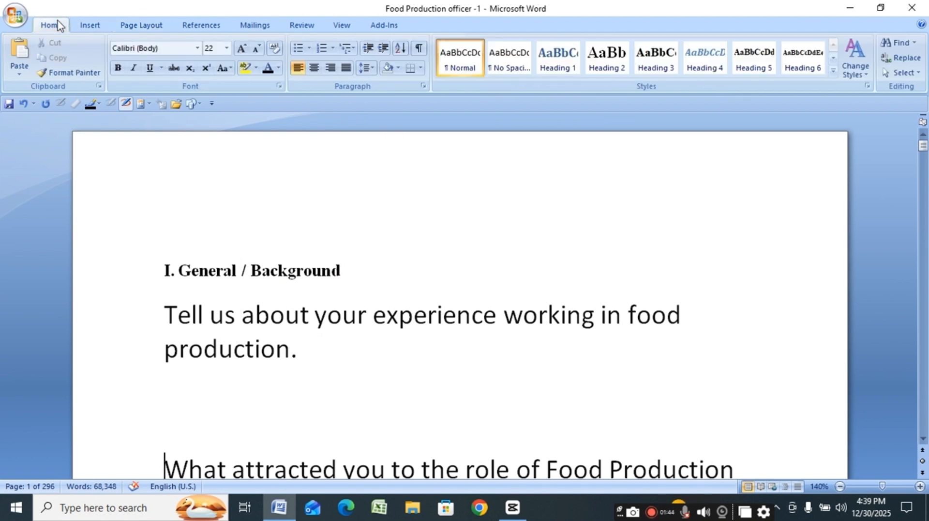
left_click(419, 49)
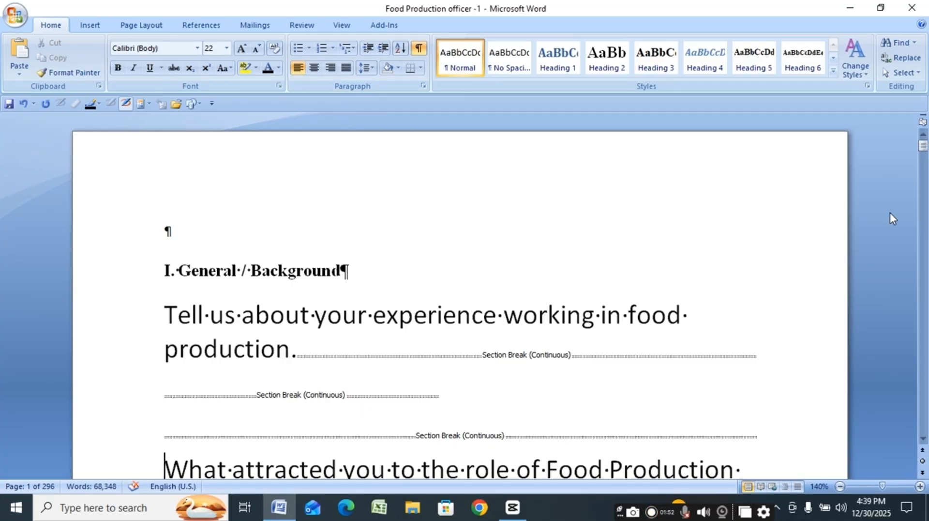
scroll(924, 440, "down", 5)
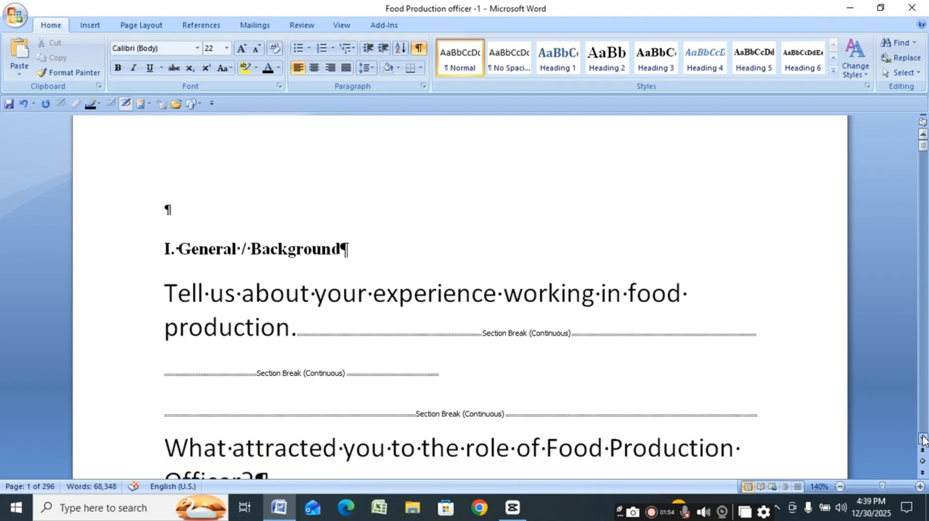
scroll(924, 442, "down", 2)
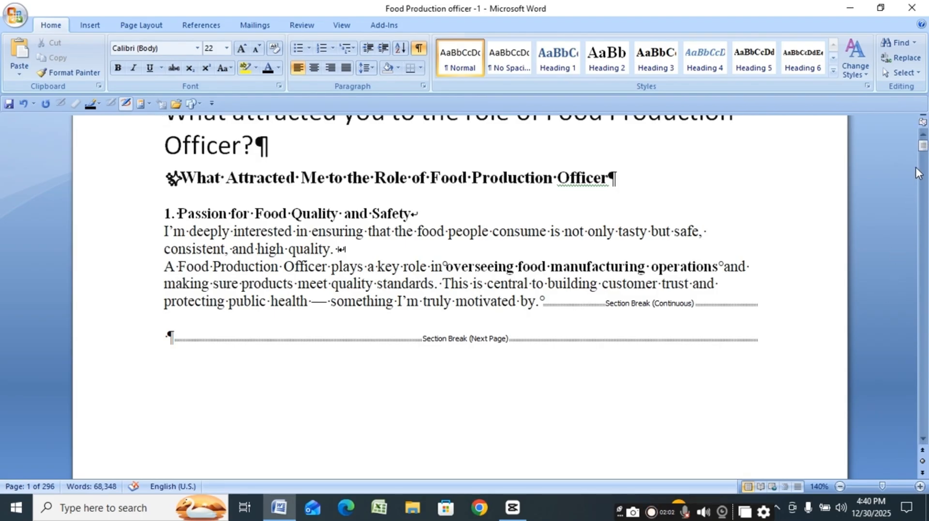
left_click(923, 135)
scroll(923, 135, "up", 5)
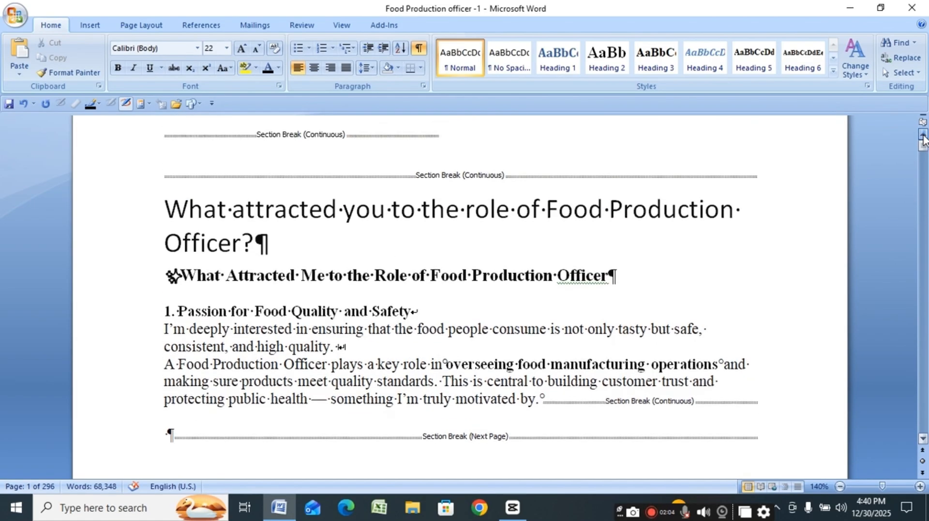
scroll(923, 137, "up", 1)
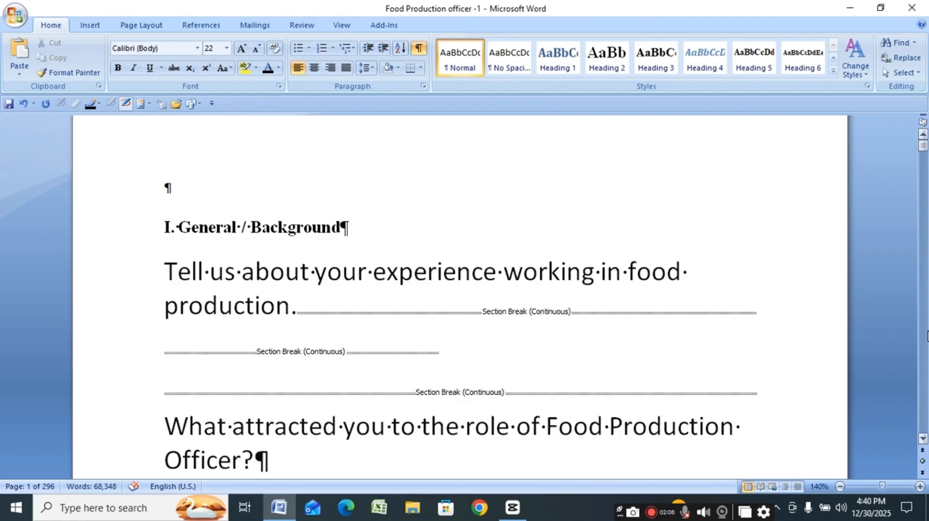
Undo the last Continuous section break insertions and hide the formatting marks
left_click(141, 24)
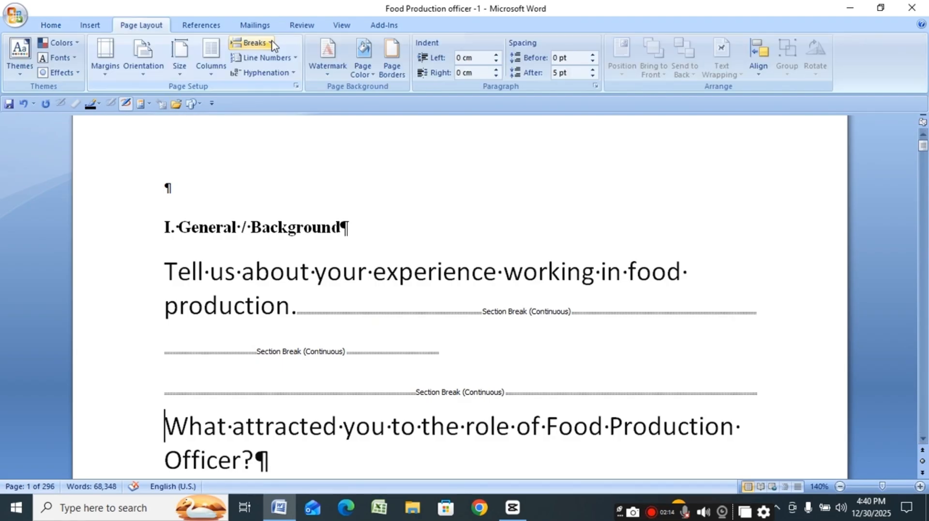
left_click(251, 43)
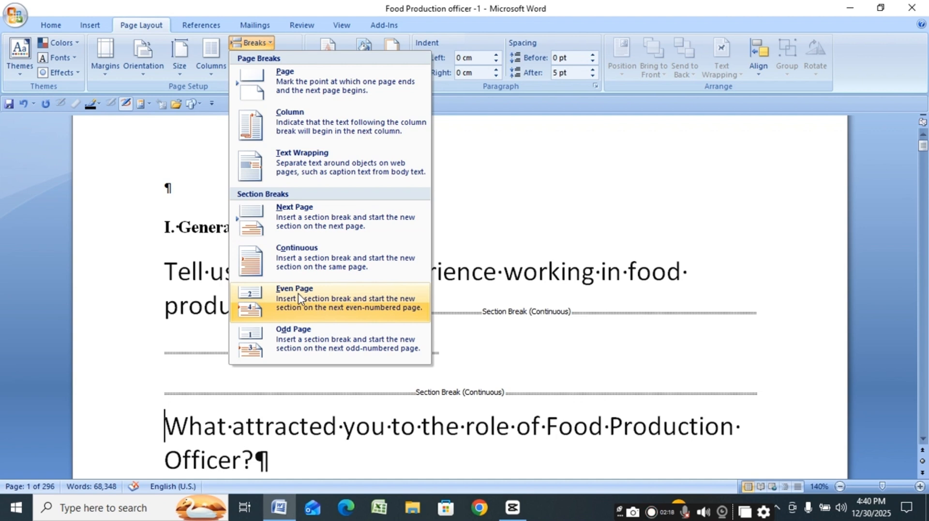
left_click(554, 200)
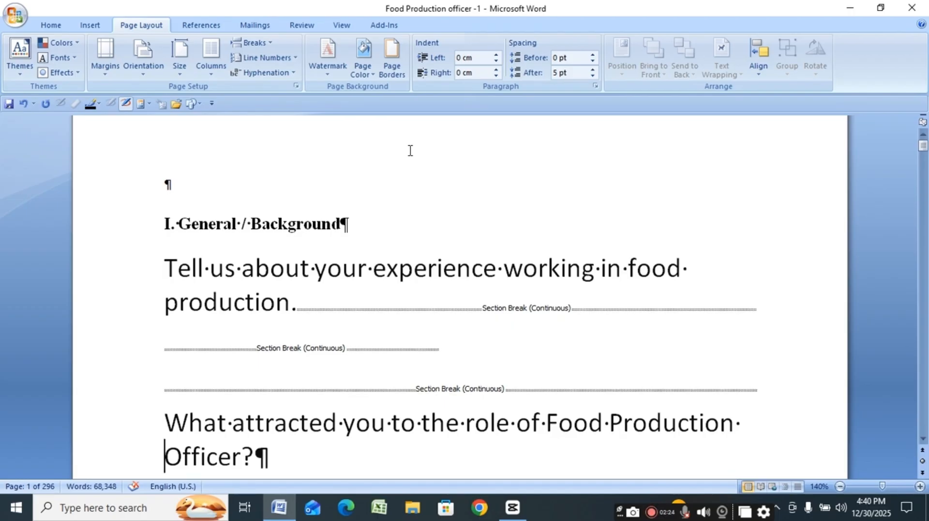
key("Page_Down")
key("Page_Down")
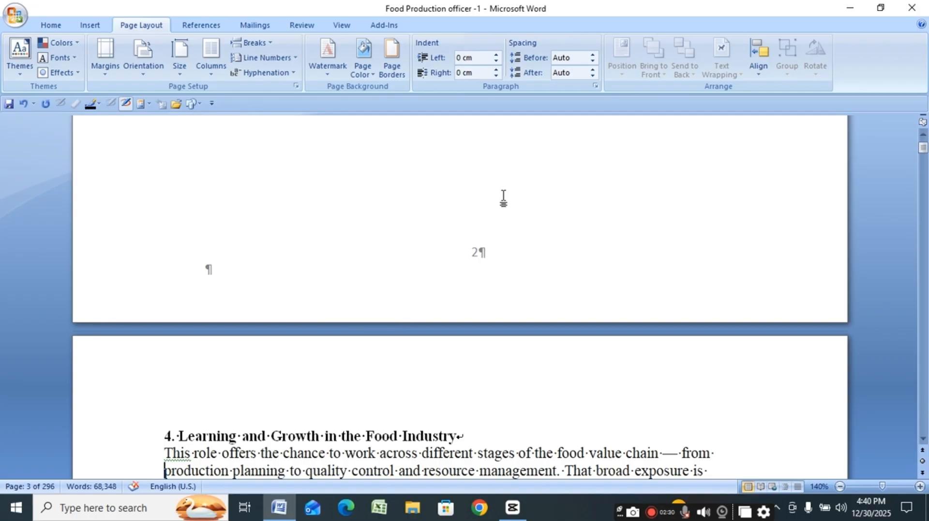
key("ctrl+z")
key("ctrl+z")
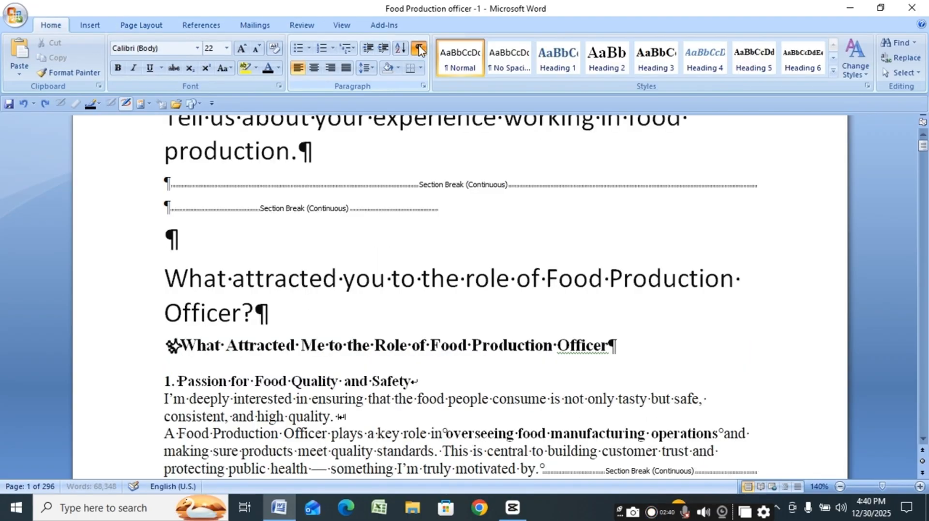
left_click(419, 49)
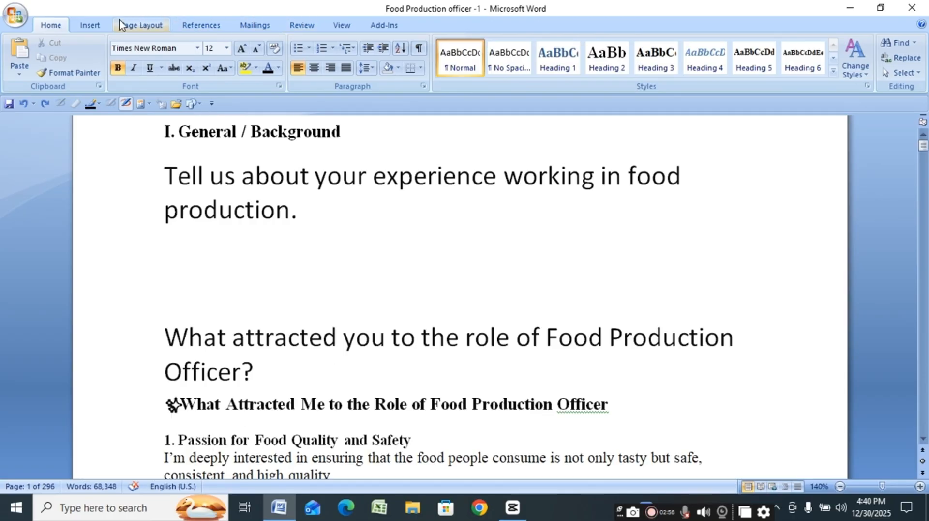
Insert an Even Page section break before the heading "1. Passion for Food Quality and Safety" and check the page numbering around it
left_click(142, 25)
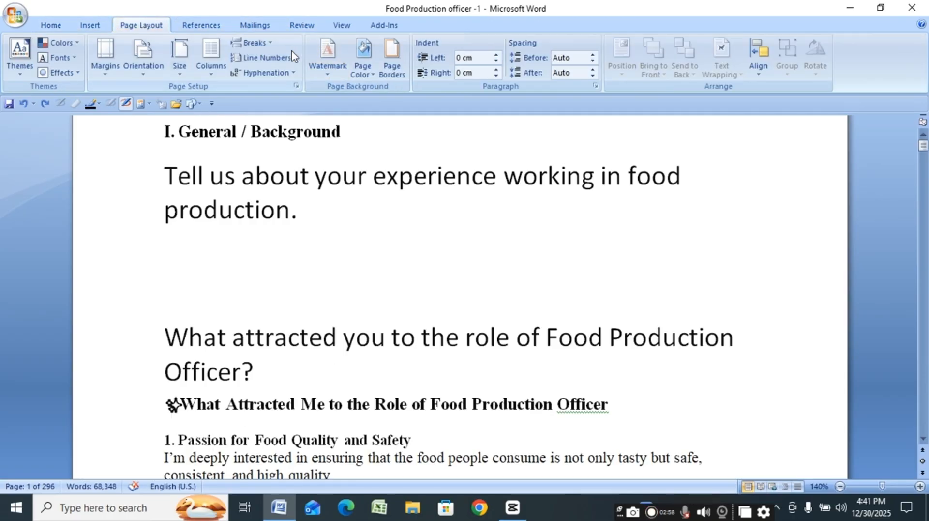
left_click(274, 44)
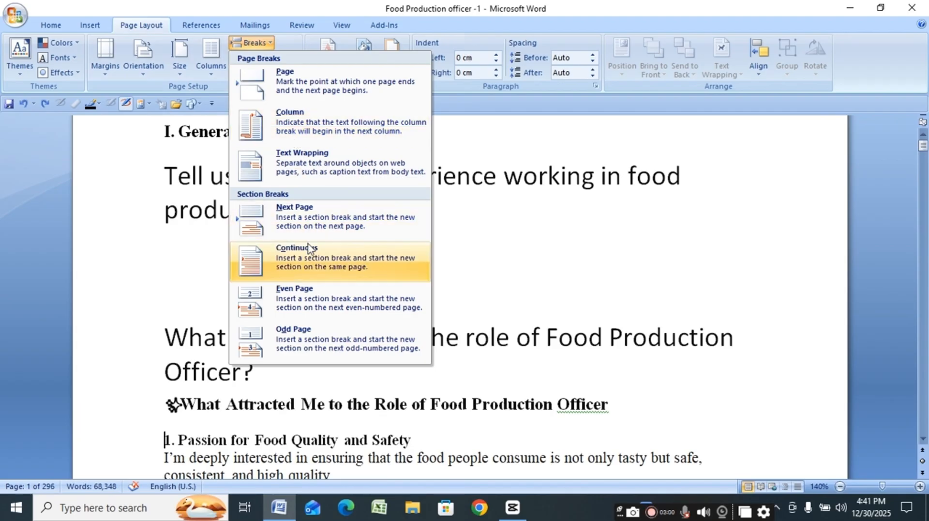
left_click(290, 300)
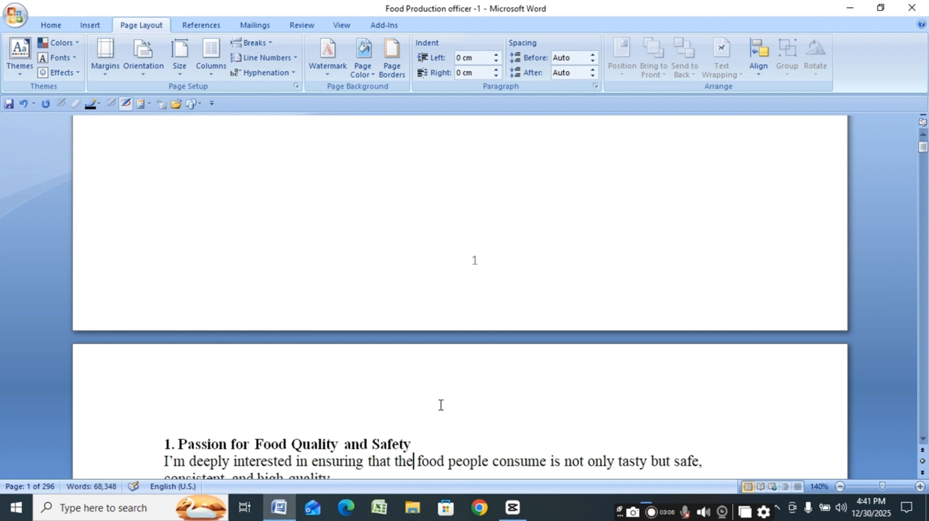
key("Down")
key("Down")
key("Down")
key("Down")
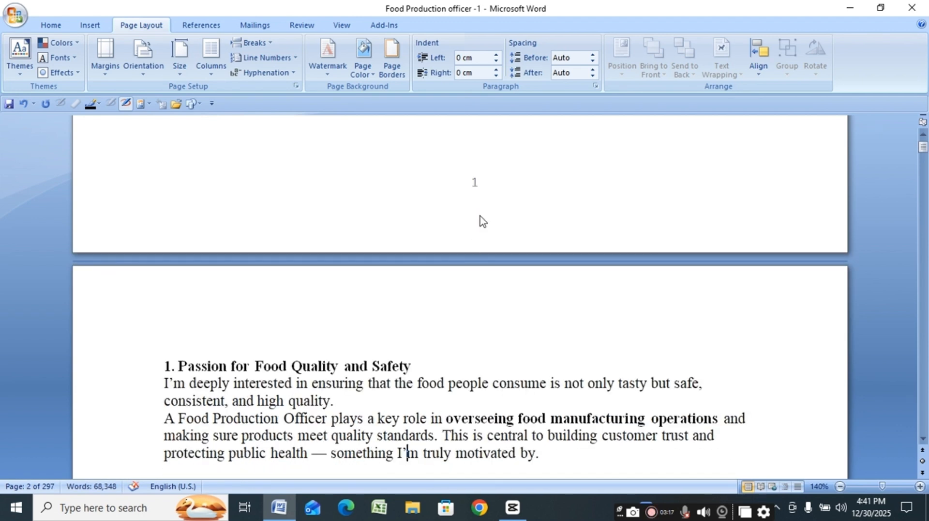
Insert two Odd Page section breaks before the paragraph beginning "I'm deeply interested in ensuring"
left_click(251, 43)
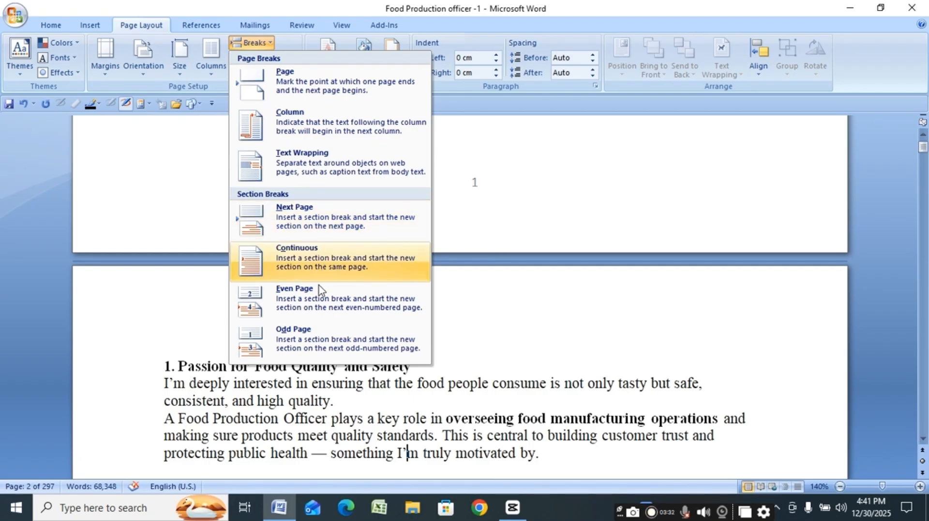
left_click(537, 334)
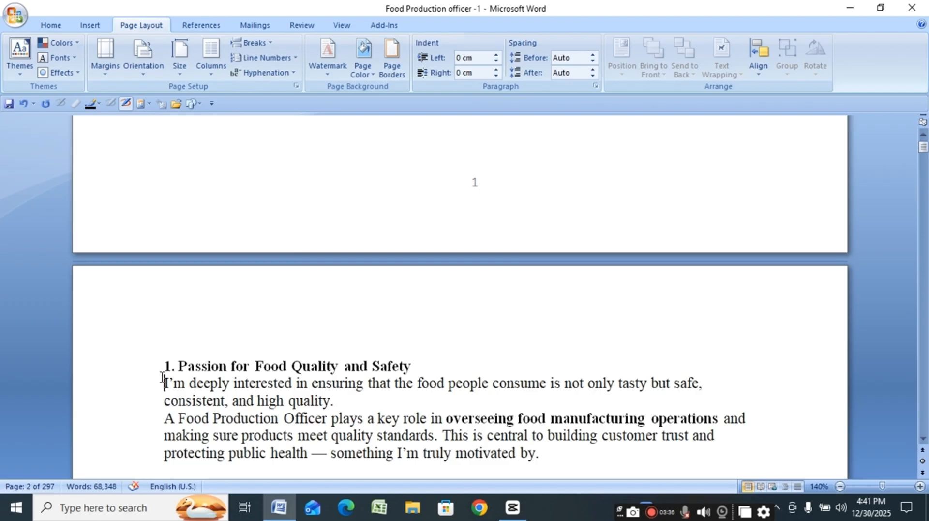
left_click(275, 45)
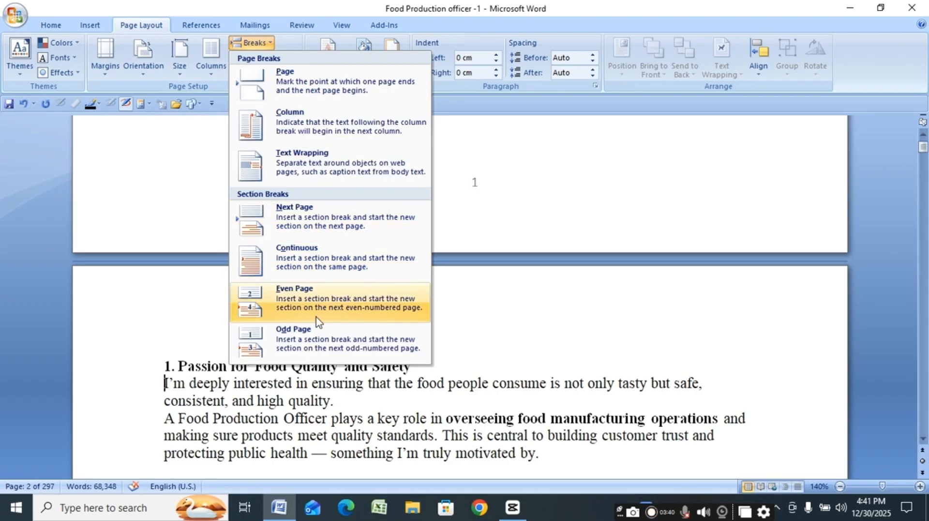
left_click(318, 334)
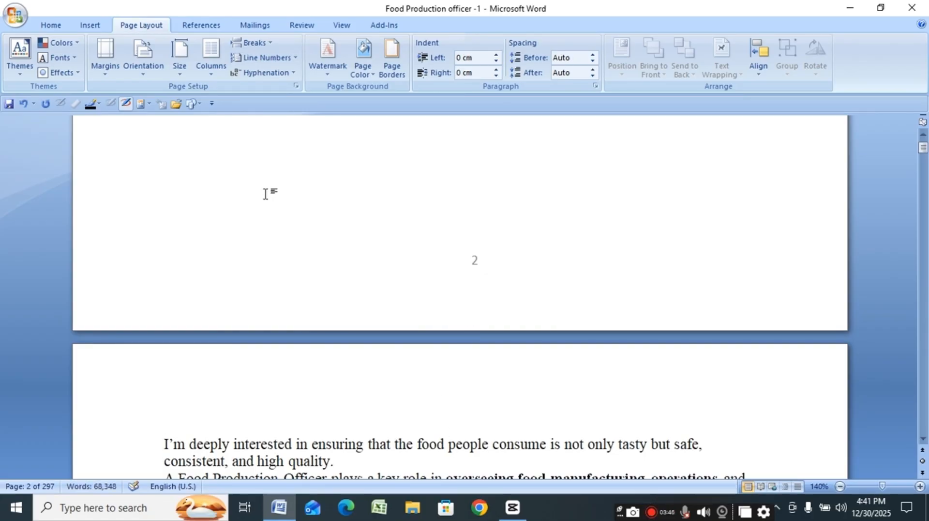
left_click(274, 46)
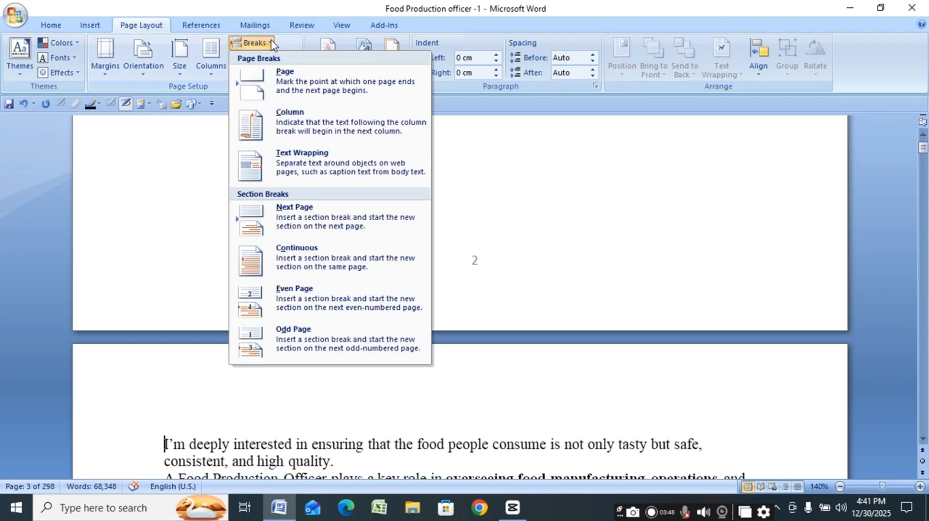
left_click(297, 333)
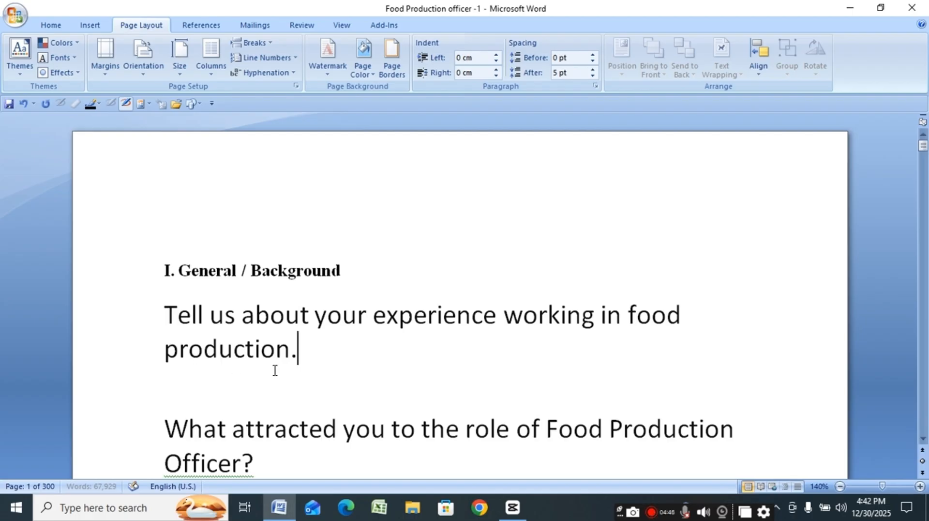
Select the entire document, apply Continuous line numbering, and clear the selection
type("What Attracted Me to the Role of Food Production Officer  1. Passion for Food Quality and Safety I’m deeply interested in ensuring that the food people consume is not only tasty but safe, consistent, and high quality. A Food Production Officer plays a key role in overseeing food manufacturing operations and making sure products meet quality standards. This is central to building customer trust and protecting public health — something I’m truly motivated by.")
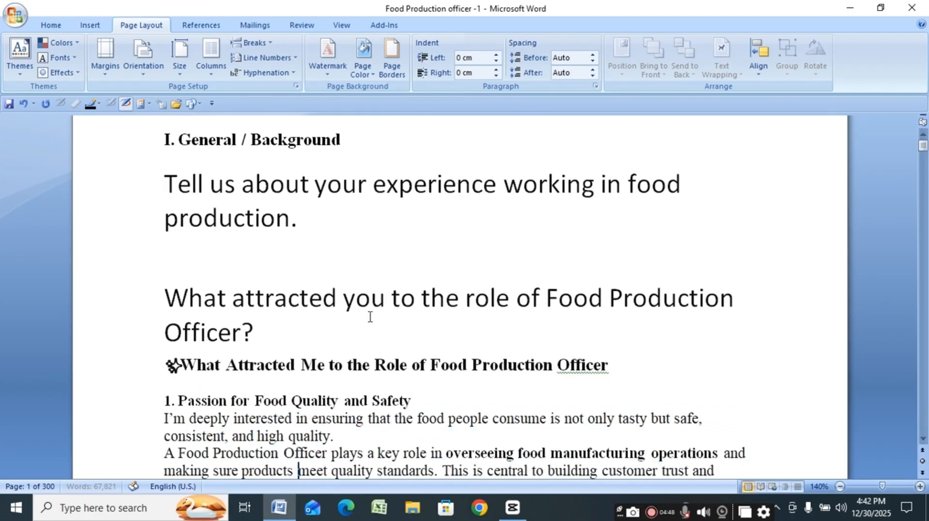
left_click(463, 347)
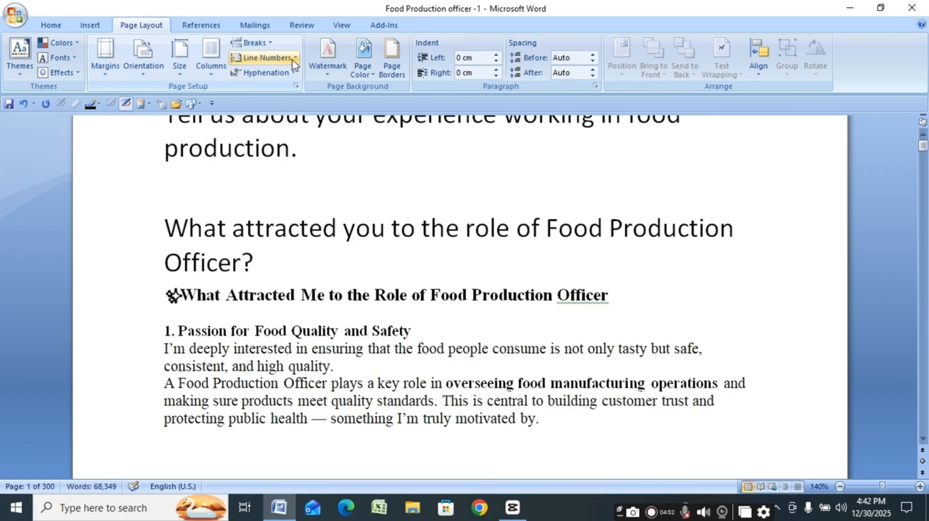
key("ctrl+a")
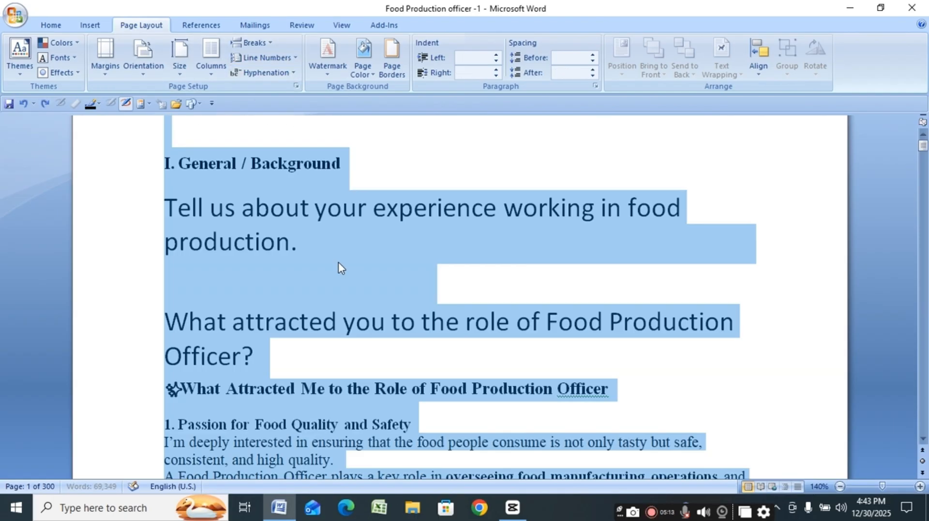
left_click(291, 57)
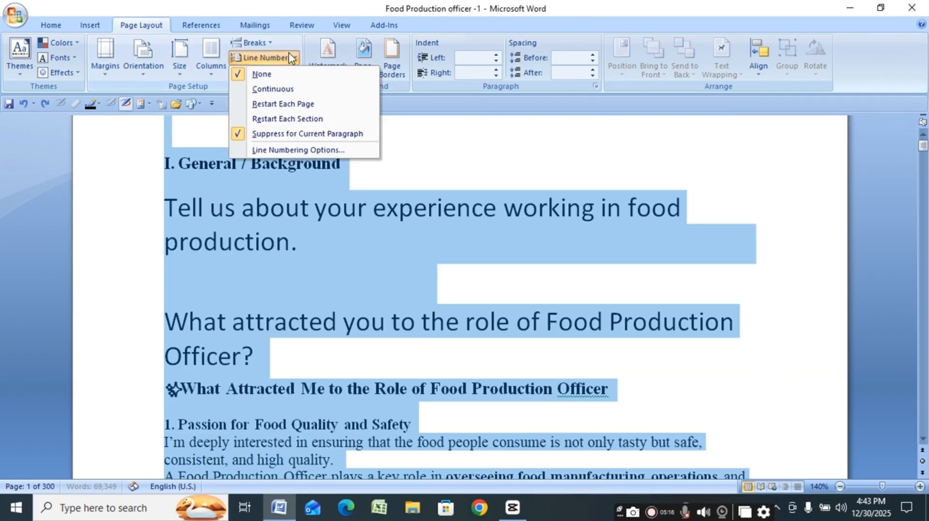
left_click(279, 89)
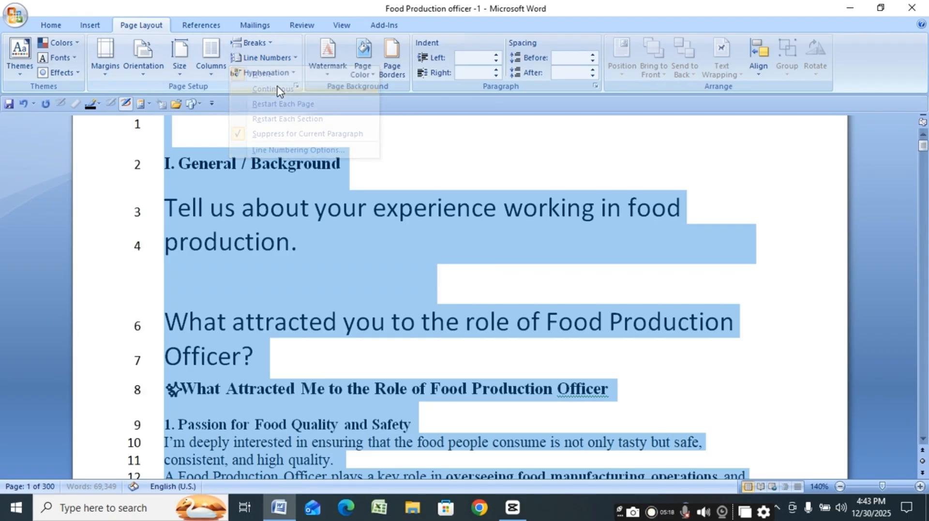
left_click(423, 164)
left_click(419, 144)
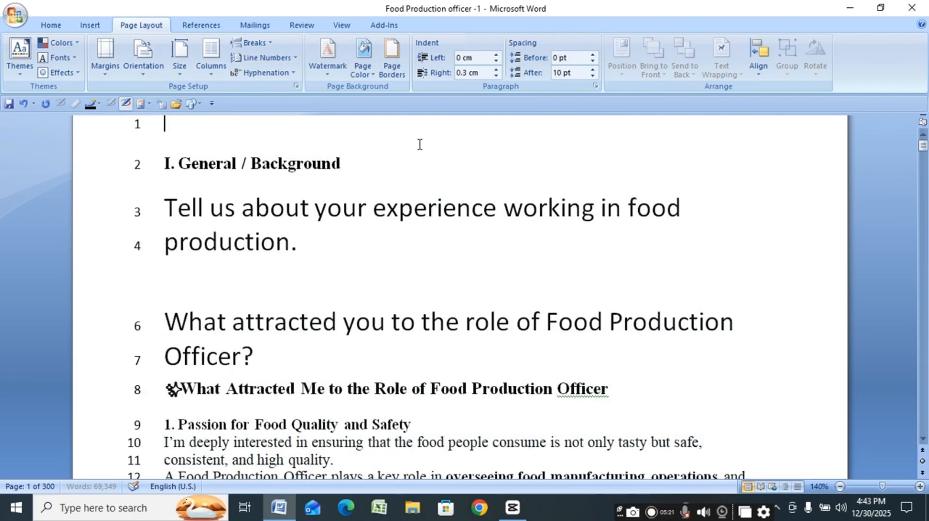
Examine how the continuous line numbers run across the document's pages
key("Down")
key("Down")
key("Down")
key("Down")
key("Down")
key("Down")
key("Down")
key("Down")
key("Down")
key("Down")
key("Down")
key("Down")
key("Down")
key("Down")
key("Down")
key("Down")
key("Down")
key("Down")
key("Down")
key("Down")
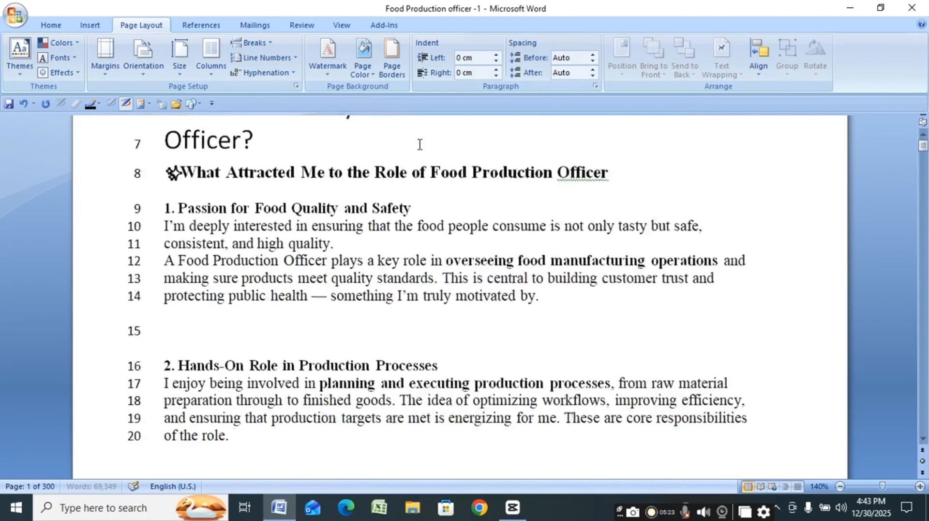
key("Down")
key("Down")
key("Down")
key("Down")
key("Down")
key("Down")
key("Down")
key("Down")
key("Down")
key("Down")
key("Down")
key("Down")
key("Down")
key("Down")
key("Down")
key("Down")
key("Down")
key("Down")
key("Down")
key("Down")
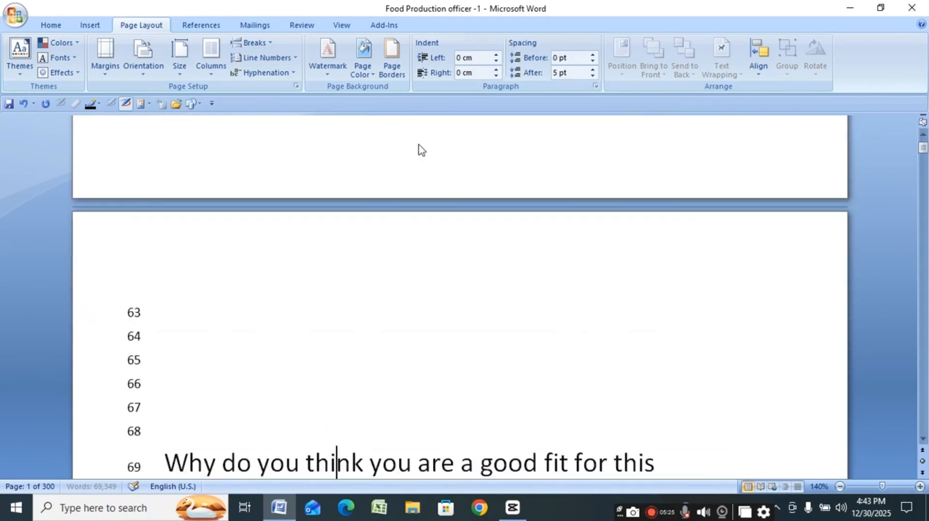
key("Down")
key("Down")
key("Down")
key("Down")
key("Down")
key("Down")
key("Down")
key("Down")
key("Down")
key("Down")
key("Down")
key("Down")
key("Down")
key("Down")
key("Down")
key("Down")
key("Down")
key("Down")
key("Down")
key("Down")
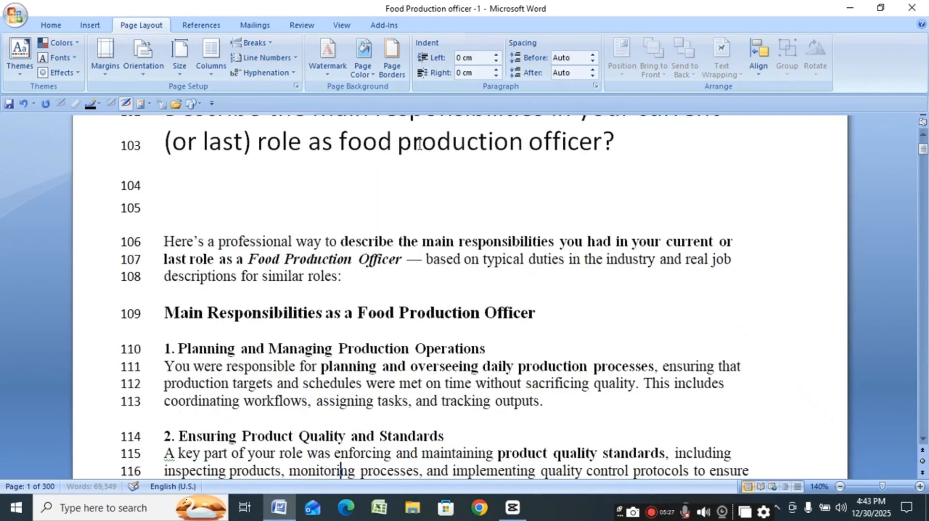
key("Up")
key("Up")
key("Up")
key("Up")
key("Up")
key("Up")
key("Up")
key("Up")
key("Up")
key("Up")
key("Up")
key("Up")
key("Up")
key("Up")
key("Up")
key("Up")
key("Up")
key("Up")
key("Up")
key("Up")
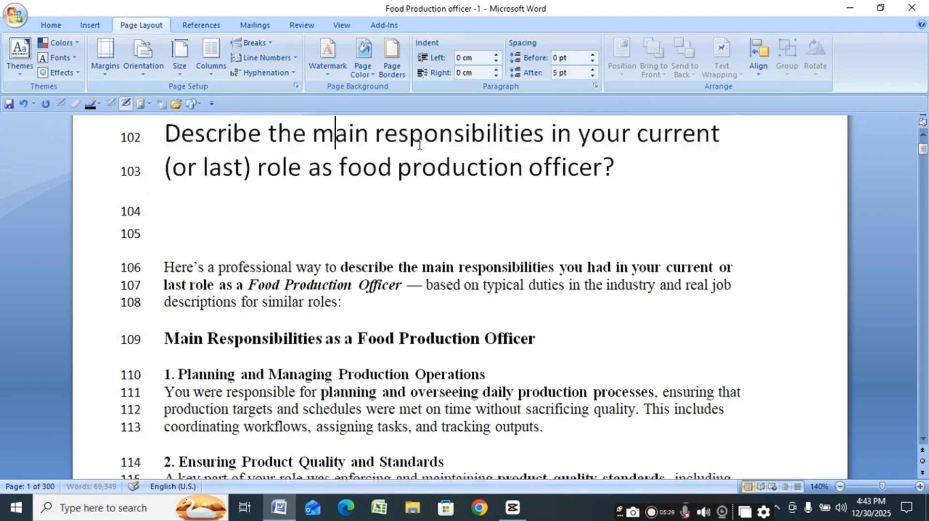
Review the continuous line numbers back through the pages to the start of the document
key("Up")
key("Up")
key("Up")
key("Up")
key("Up")
key("Up")
key("Up")
key("Up")
key("Up")
key("Up")
key("Up")
key("Up")
key("Up")
key("Up")
key("Up")
key("Up")
key("Up")
key("Up")
key("Up")
key("Up")
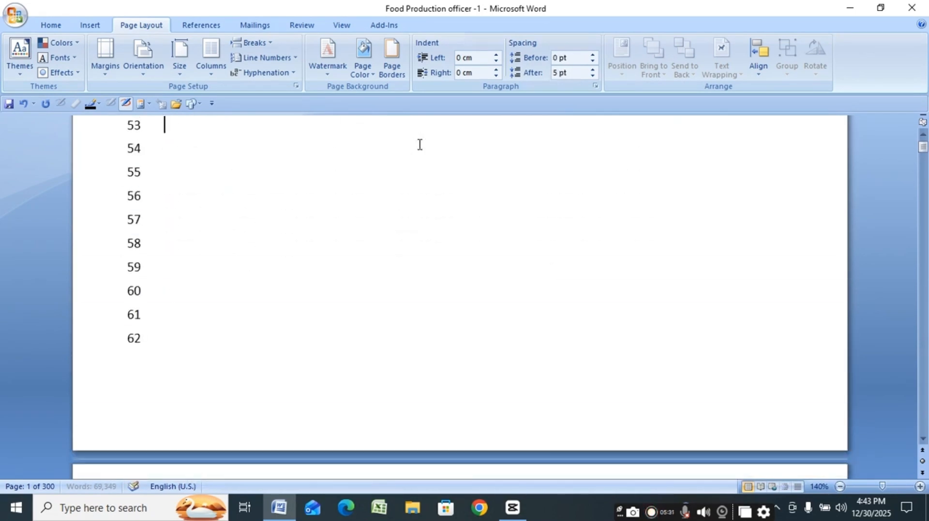
key("Up")
key("Up")
key("Up")
key("Up")
key("Up")
key("Up")
key("Up")
key("Up")
key("Up")
key("Up")
key("Up")
key("Up")
key("Up")
key("Up")
key("Up")
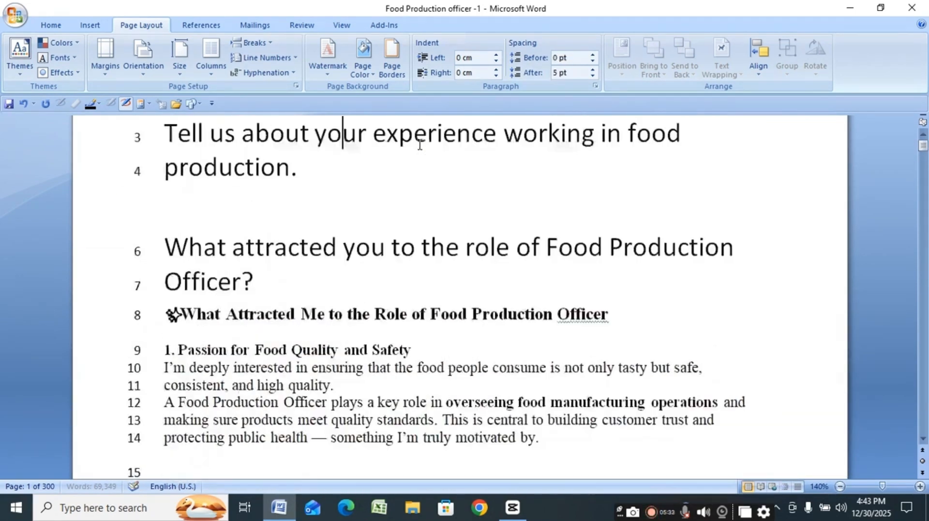
Remove the line numbers from the entire document by setting line numbering to None, and clear the selection
key("ctrl+a")
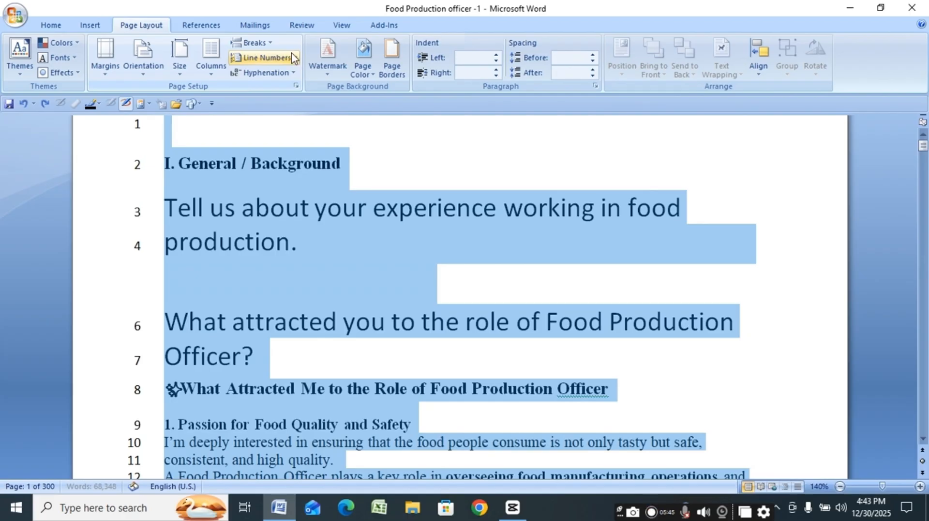
left_click(292, 58)
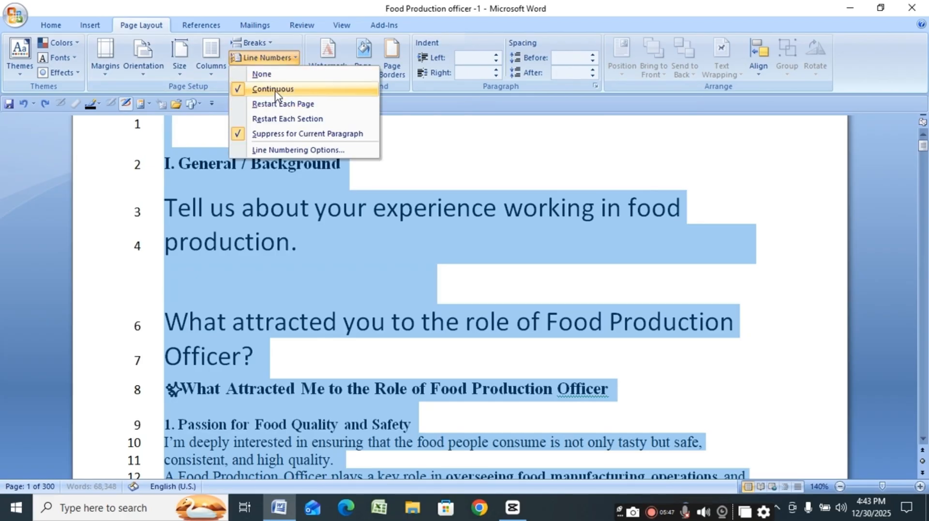
left_click(260, 75)
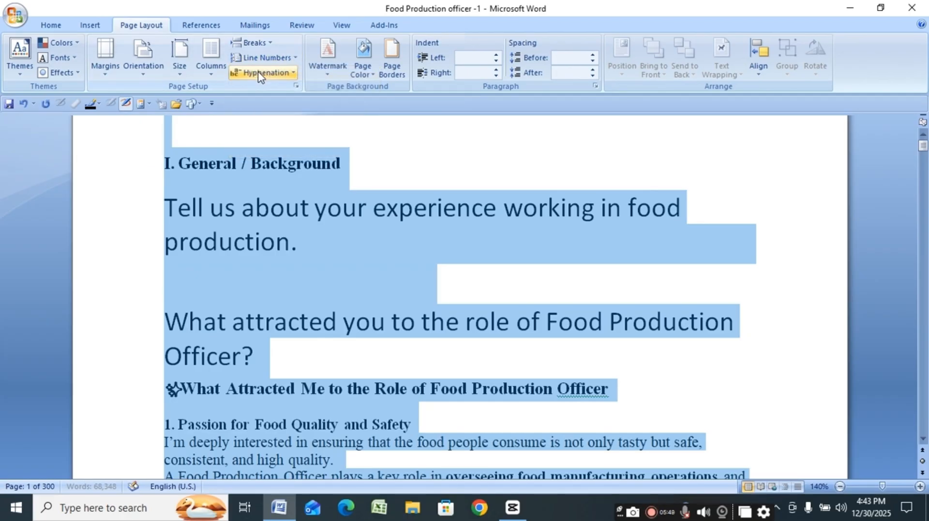
left_click(421, 157)
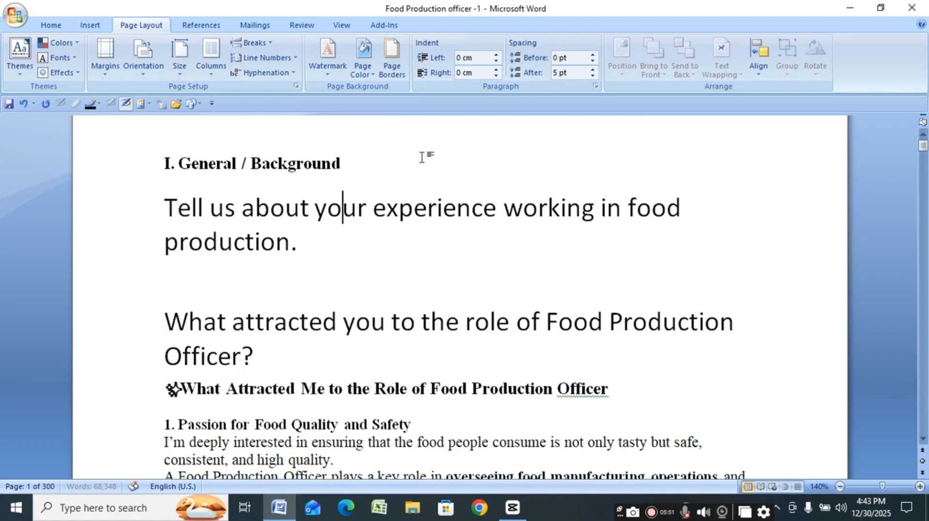
Look through the document's pages for any remaining line numbers and return to the beginning
key("Down")
key("Down")
key("Down")
key("Down")
key("Down")
key("Down")
key("Down")
key("Down")
key("Down")
key("Down")
key("Down")
key("Down")
key("Down")
key("Down")
key("Down")
key("Down")
key("Down")
key("Down")
key("Down")
key("Down")
key("Down")
key("Down")
key("Down")
key("Down")
key("Down")
key("Down")
key("Down")
key("Down")
key("Down")
key("Down")
key("Down")
key("Down")
key("Down")
key("Down")
key("Down")
key("Down")
key("Down")
key("Down")
key("Down")
key("Down")
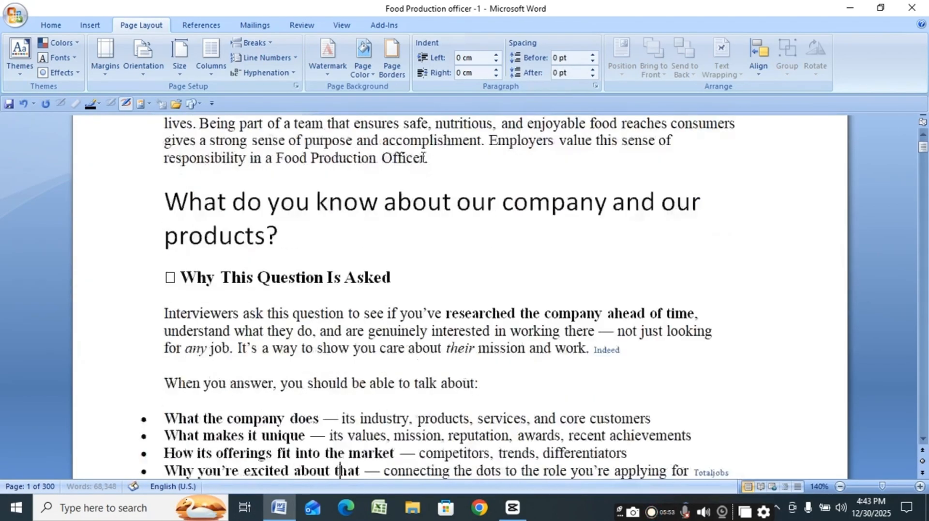
key("Down")
key("Down")
key("Down")
key("Down")
key("Down")
key("Down")
key("Down")
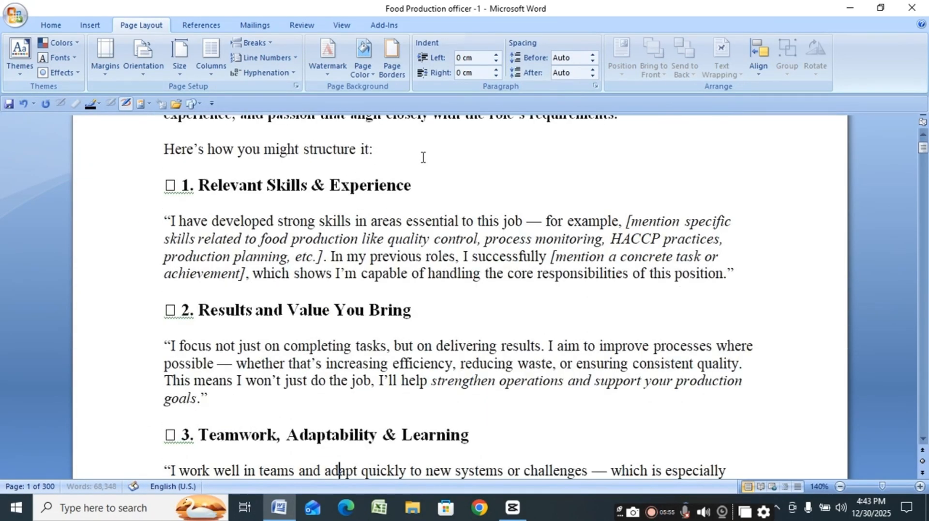
key("Up")
key("Up")
key("Up")
key("Up")
key("Up")
key("Up")
key("Up")
key("Up")
key("Up")
key("Up")
key("Up")
key("Up")
key("Up")
key("Up")
key("Up")
key("Up")
key("Up")
key("Up")
key("Up")
key("Up")
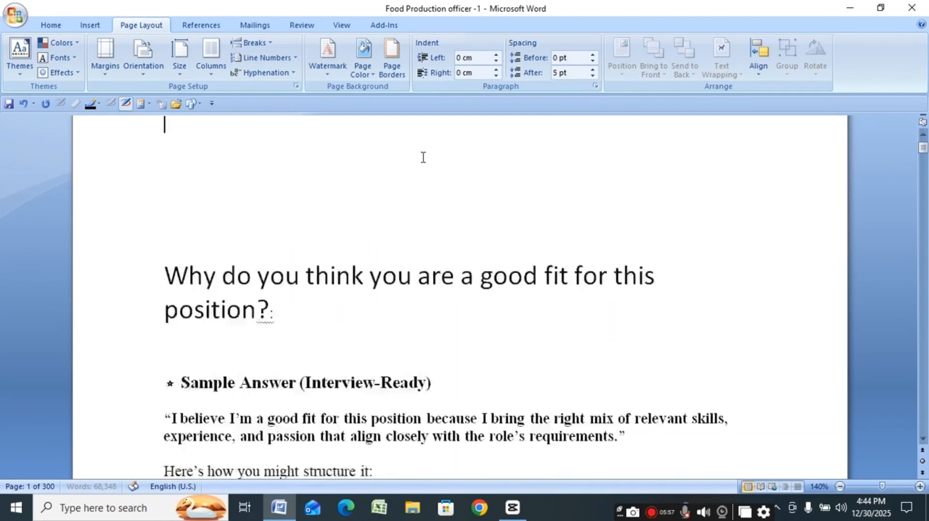
key("Up")
key("Up")
key("Up")
key("Up")
key("Up")
key("Up")
key("Up")
key("Up")
key("Up")
key("Up")
key("Up")
key("Up")
key("Up")
key("Up")
key("Up")
key("Up")
key("Up")
key("Up")
key("Up")
key("Up")
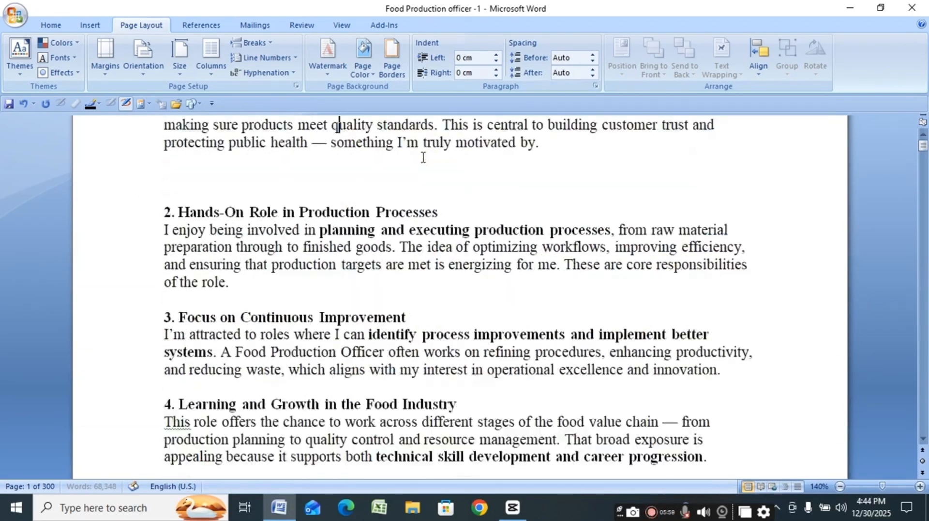
key("Up")
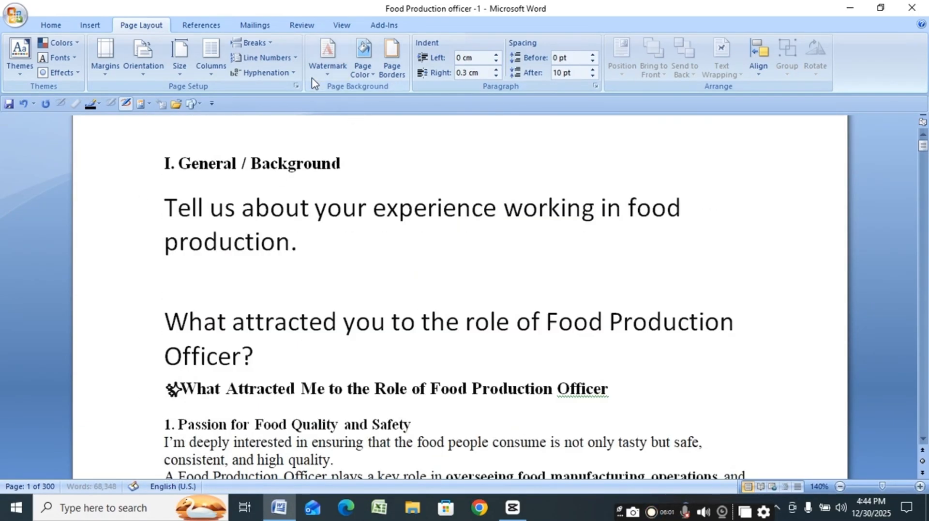
Select the entire document, apply Restart Each Page line numbering, and clear the selection
left_click(295, 58)
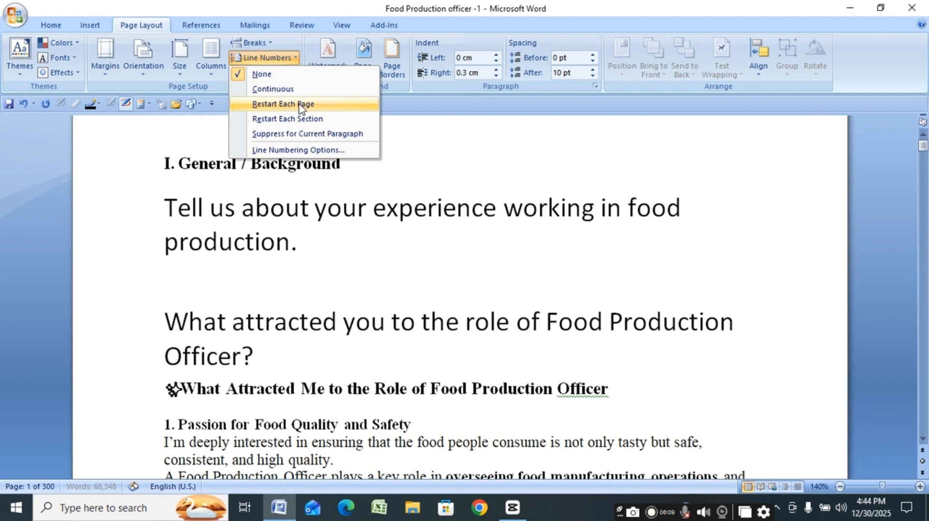
left_click(198, 140)
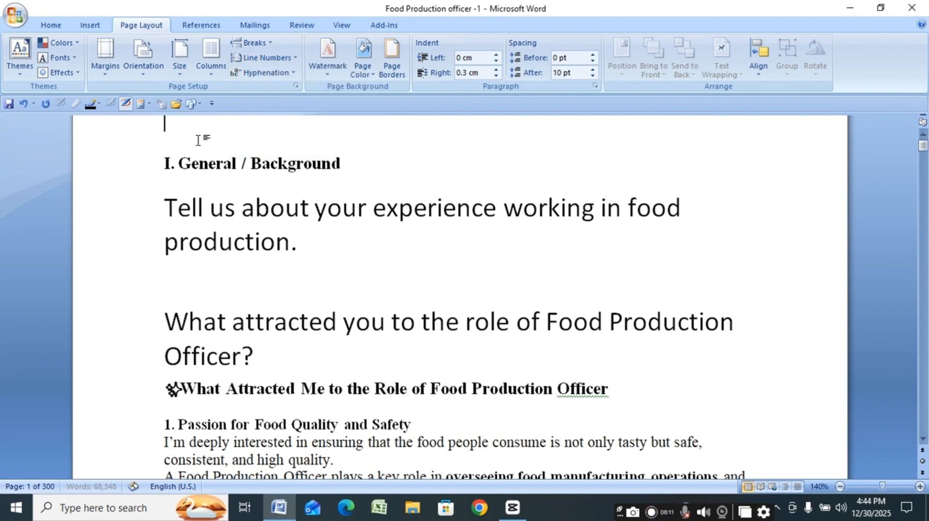
key("ctrl+a")
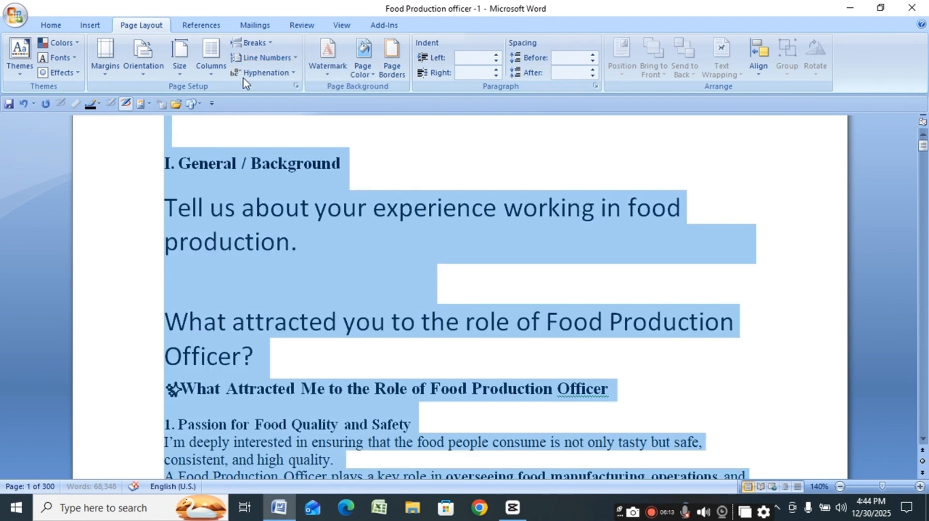
left_click(295, 59)
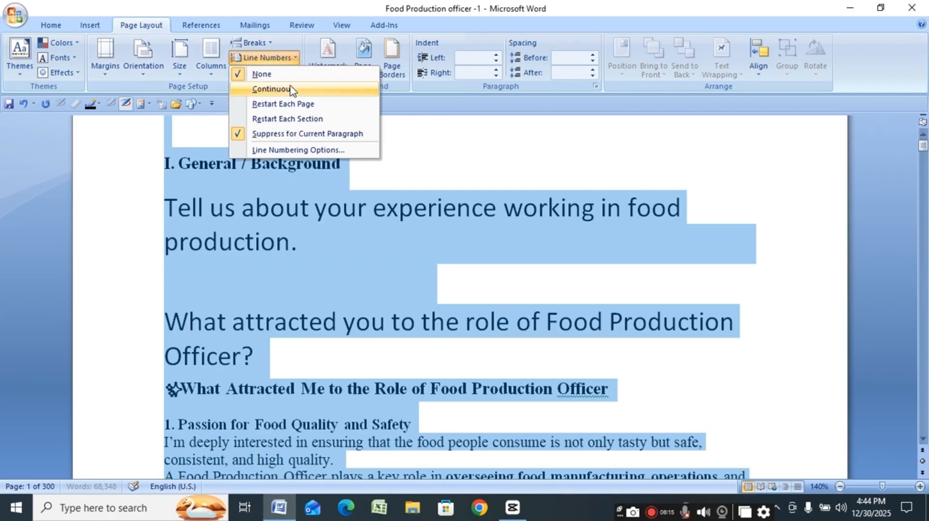
left_click(274, 107)
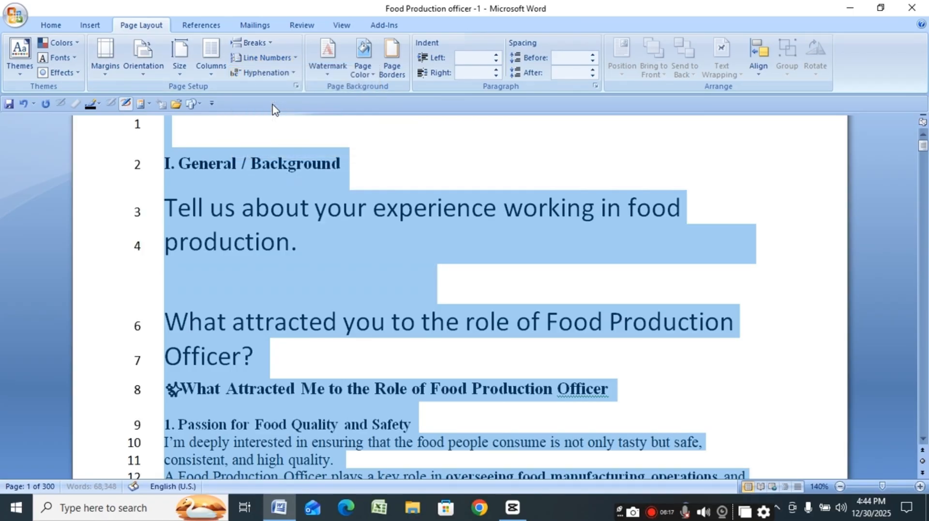
left_click(414, 167)
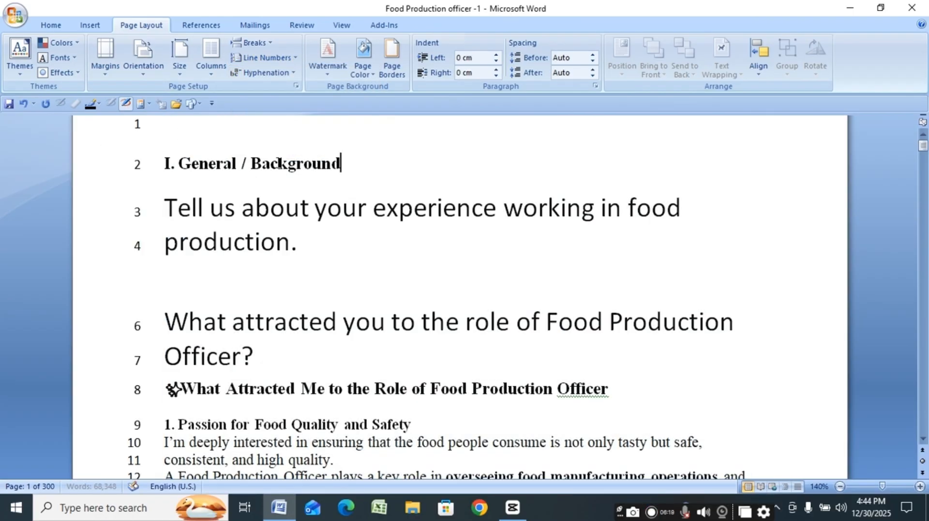
Look through the document's first pages to examine how the line numbering restarts at the top of each page
key("Down")
key("Down")
key("Down")
key("Down")
key("Down")
key("Down")
key("Down")
key("Down")
key("Down")
key("Down")
key("Down")
key("Down")
key("Down")
key("Down")
key("Down")
key("Down")
key("Down")
key("Down")
key("Down")
key("Down")
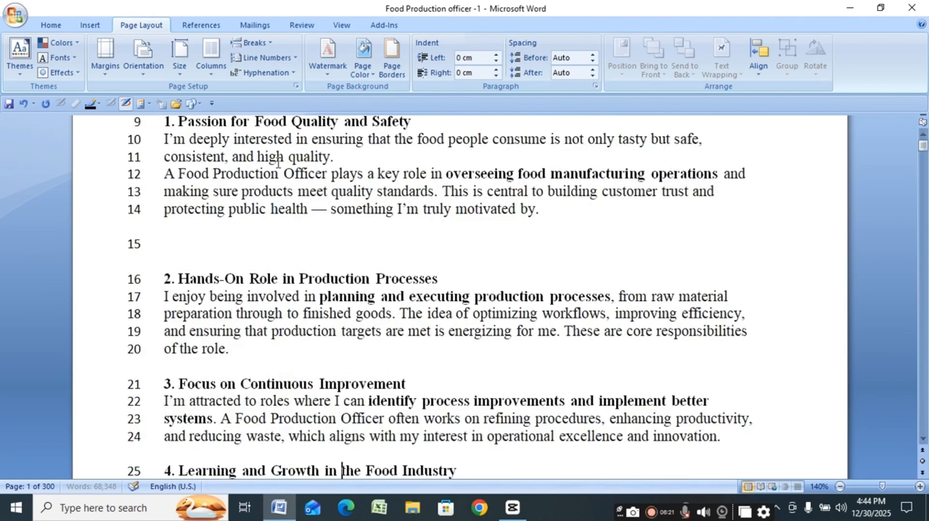
key("Down")
key("Down")
key("Down")
key("Down")
key("Down")
key("Down")
key("Down")
key("Down")
key("Down")
key("Down")
key("Down")
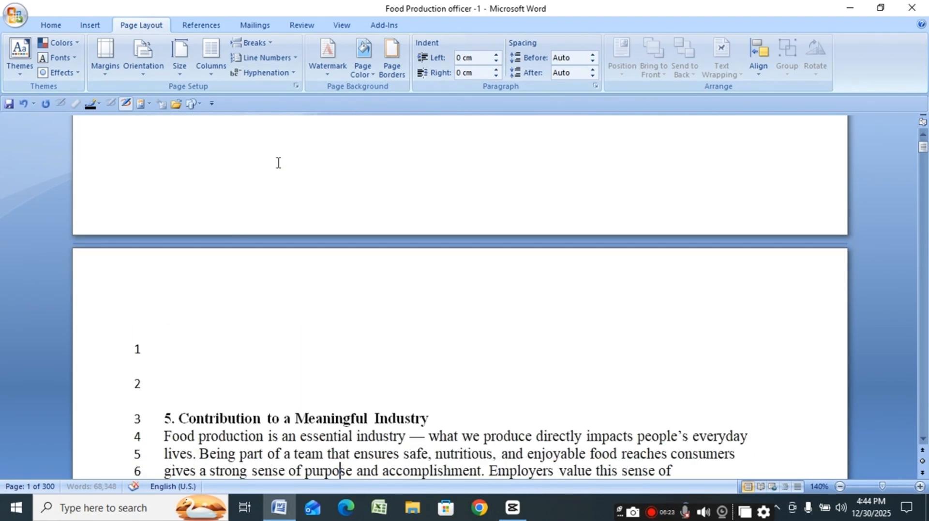
key("Up")
key("Up")
key("Up")
key("Up")
key("Up")
key("Up")
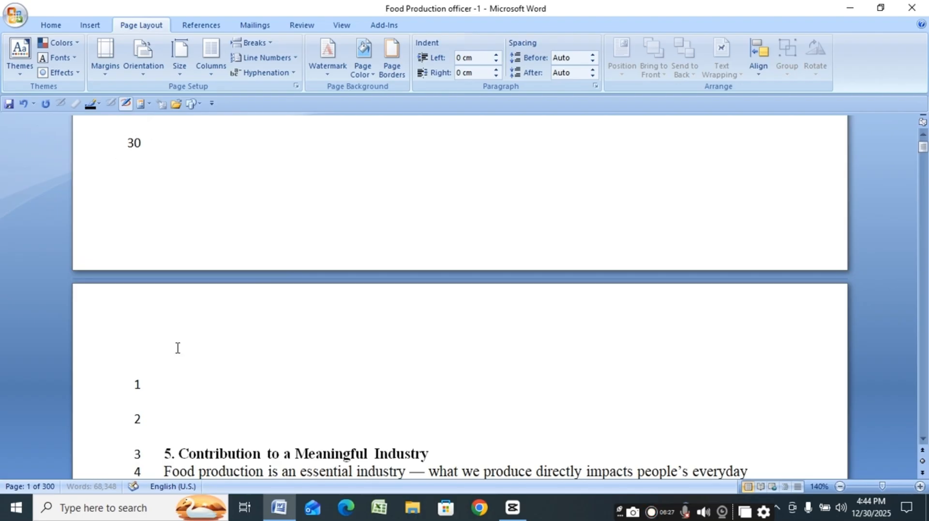
key("Down")
key("Down")
key("Down")
key("Down")
key("Down")
key("Down")
key("Down")
key("Down")
key("Down")
key("Down")
key("Down")
key("Down")
key("Down")
key("Down")
key("Down")
key("Down")
key("Down")
key("Down")
key("Down")
key("Down")
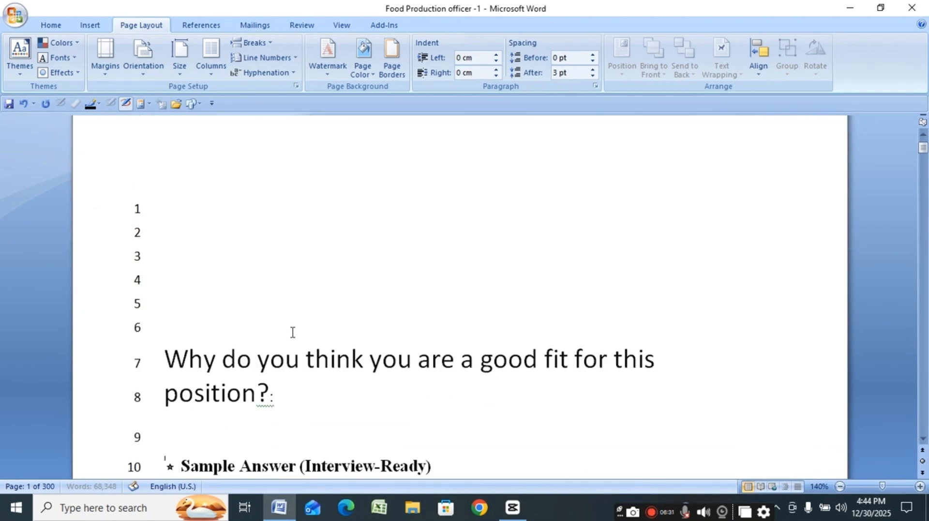
Remove the Restart Each Page line numbers from the entire document
left_click(293, 332)
key("ctrl+a")
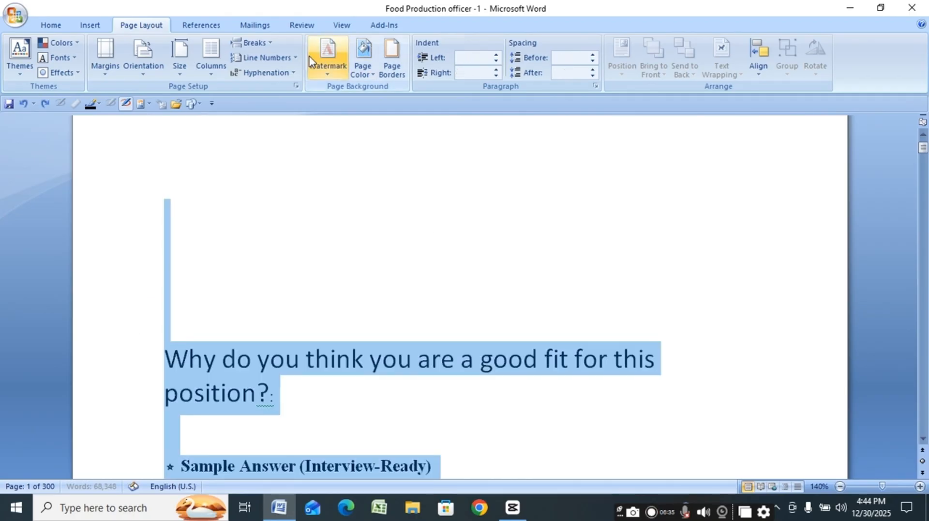
left_click(294, 58)
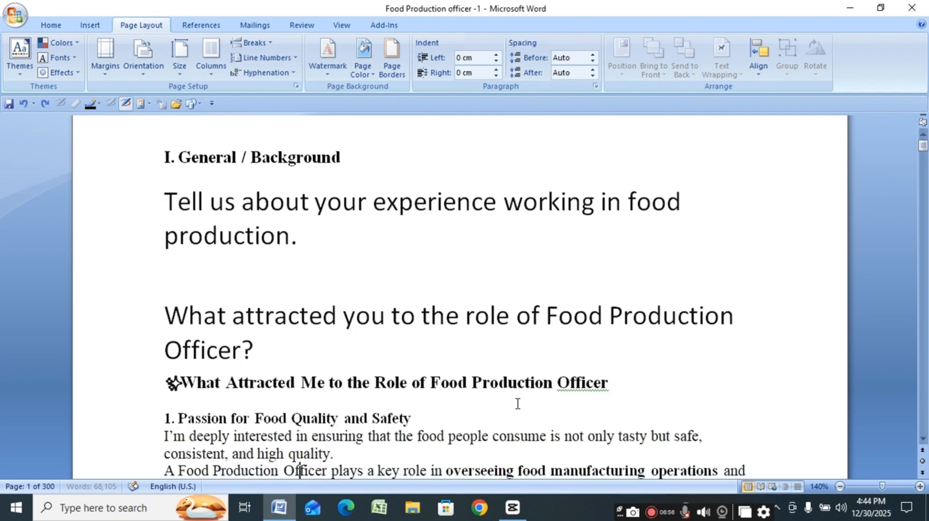
Insert a Continuous section break after "consistent, and high quality." in the Passion for Food Quality and Safety section
scroll(518, 402, "down", 3)
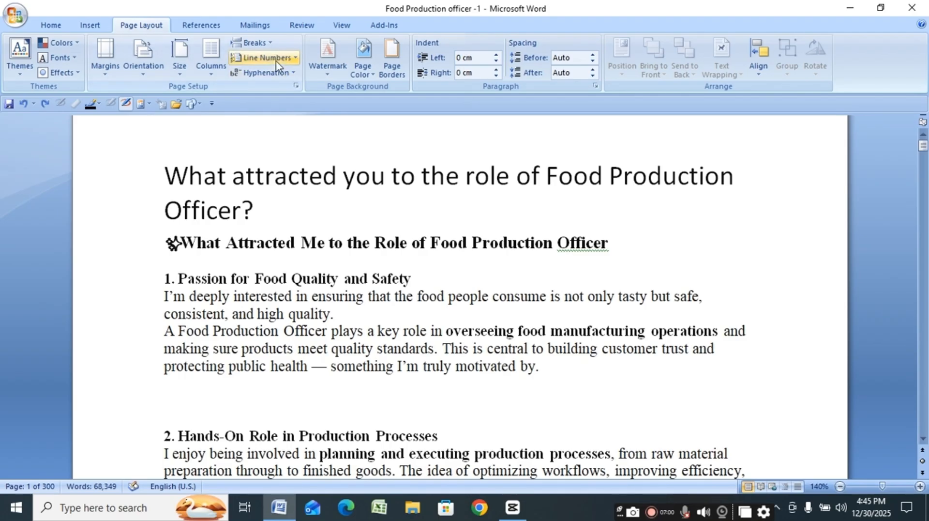
left_click(267, 43)
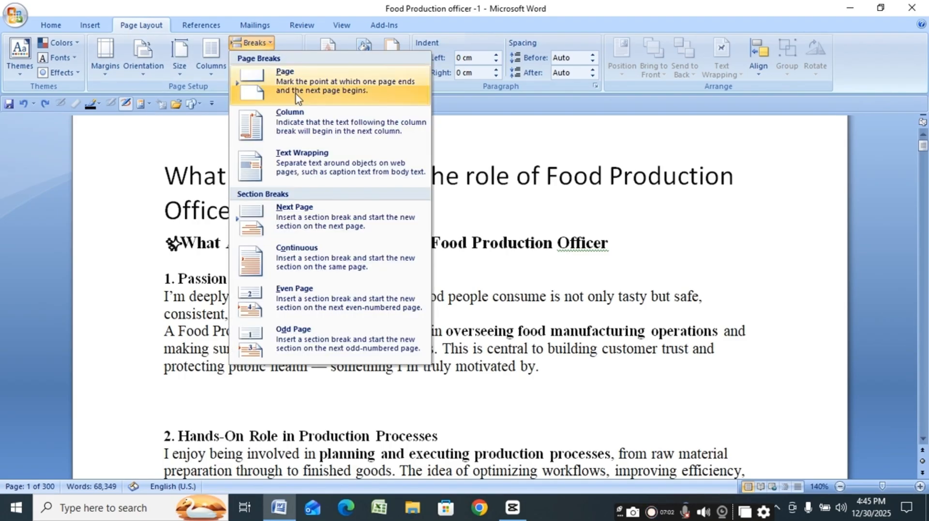
left_click(319, 250)
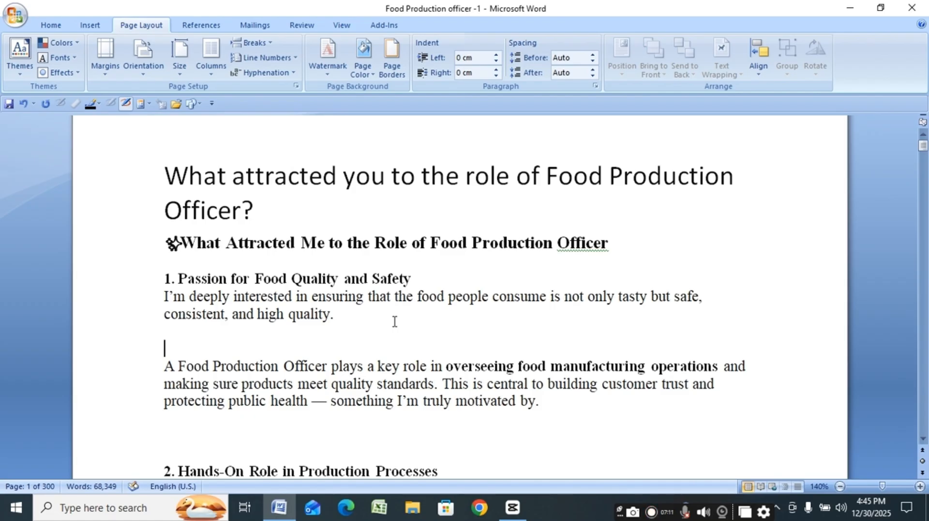
Insert a Continuous section break at the end of the "Hands-On Role in Production Processes" paragraph, after "of the role."
scroll(395, 321, "down", 4)
left_click(395, 322)
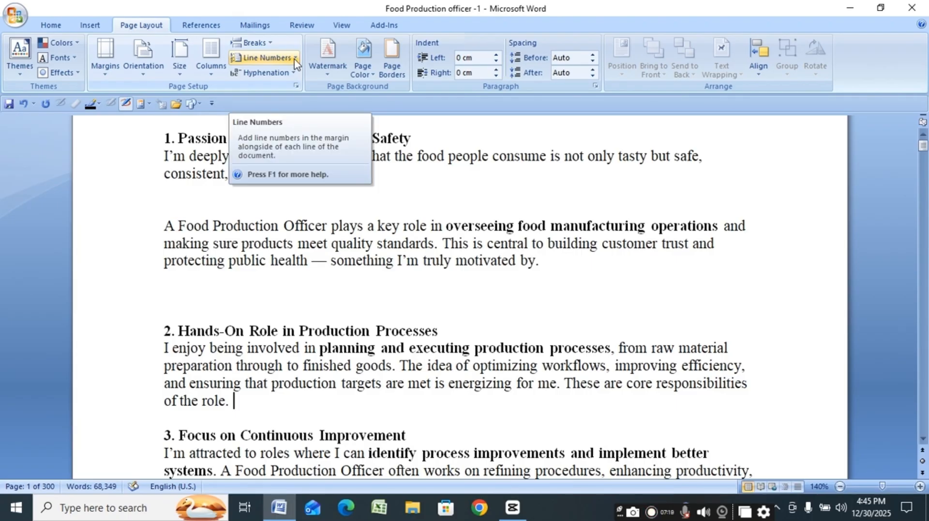
left_click(272, 46)
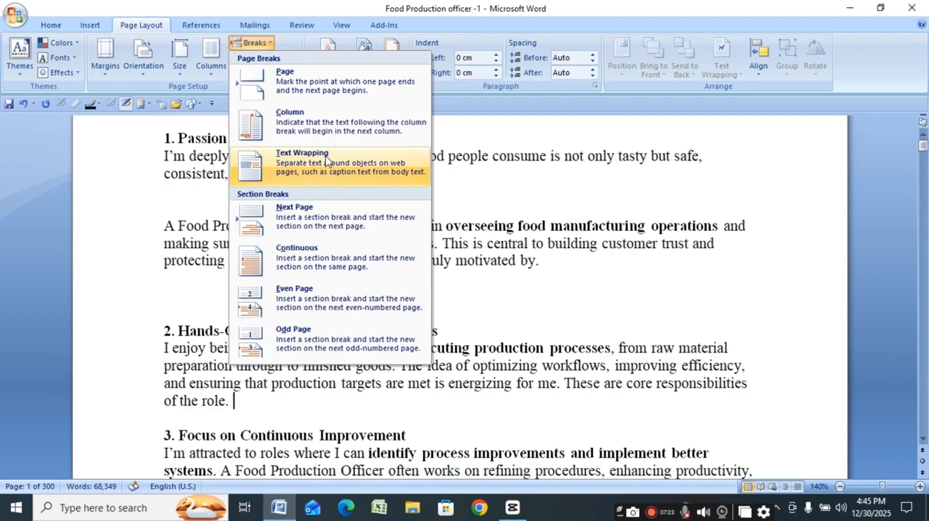
left_click(318, 264)
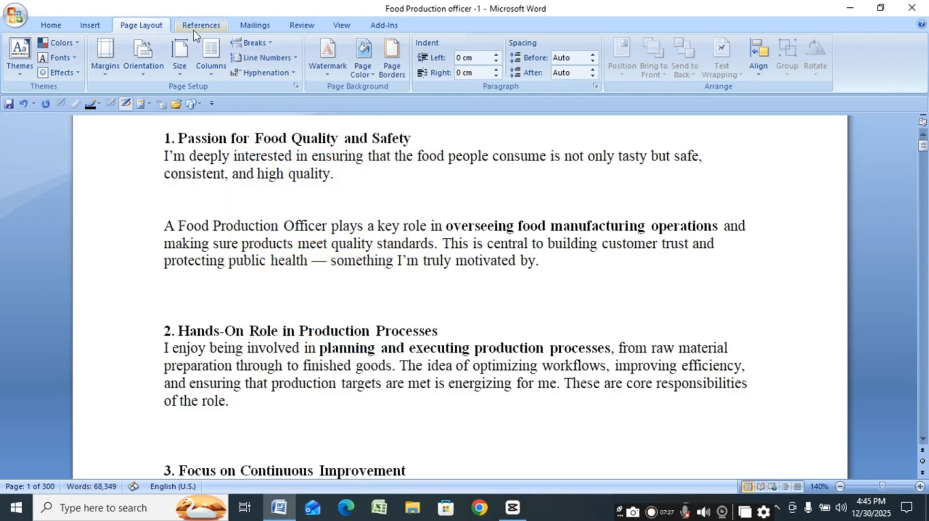
Show the formatting marks to check where the continuous section breaks sit, and hide the marks again
left_click(57, 26)
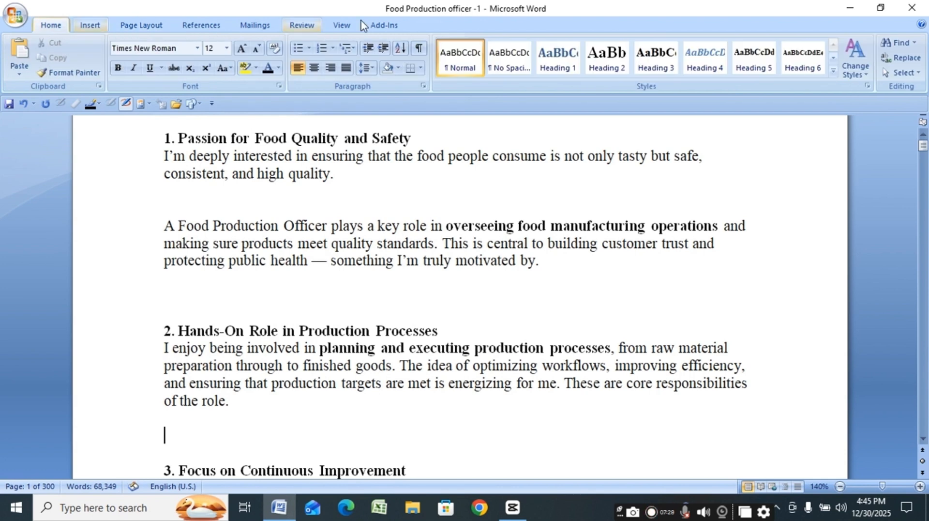
left_click(419, 48)
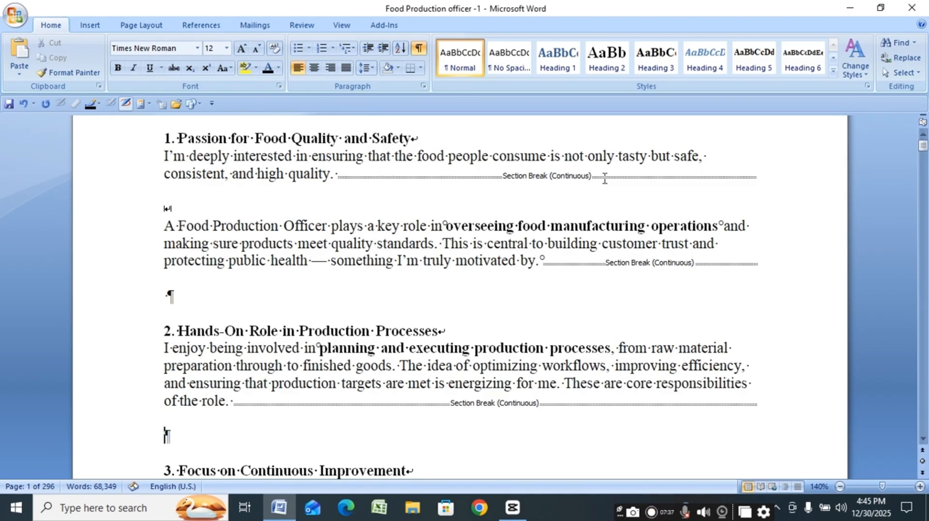
left_click(616, 271)
left_click(419, 47)
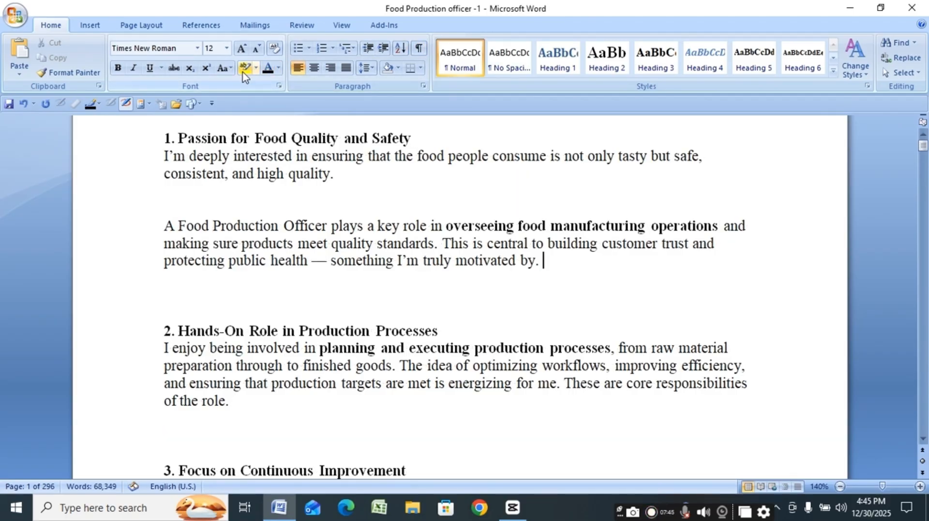
Select the entire document, apply Restart Each Section line numbering, and clear the selection
key("ctrl+a")
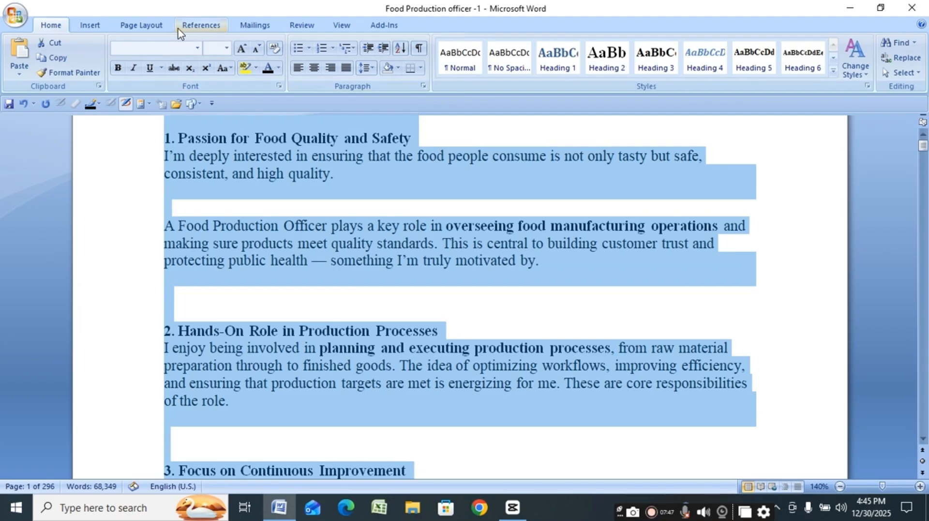
left_click(140, 25)
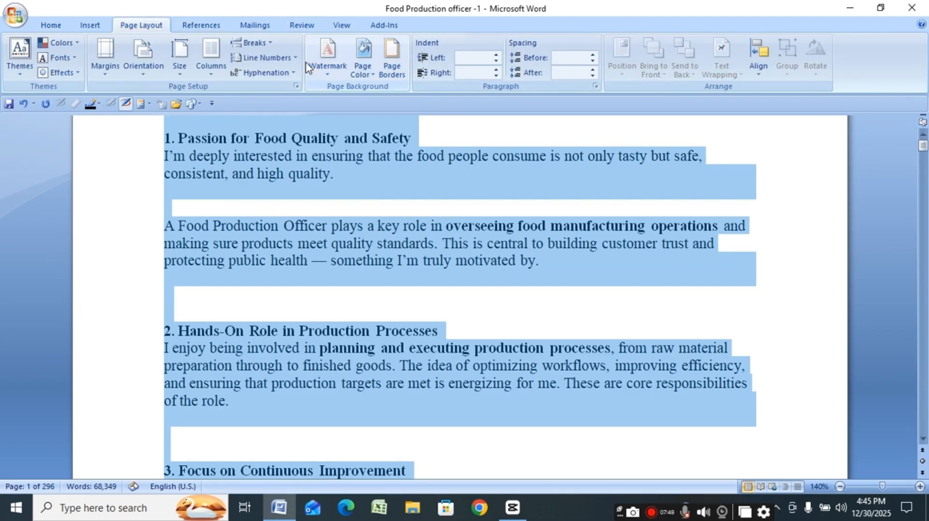
left_click(290, 57)
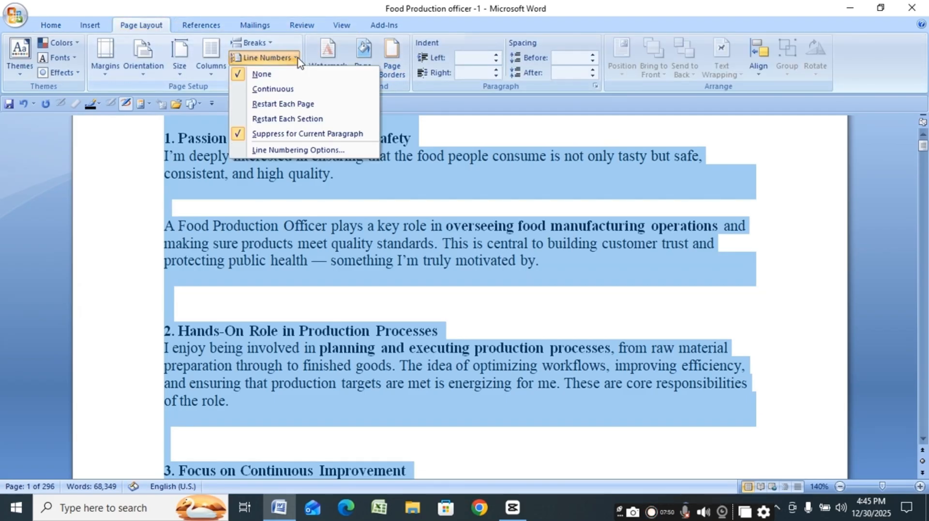
left_click(304, 121)
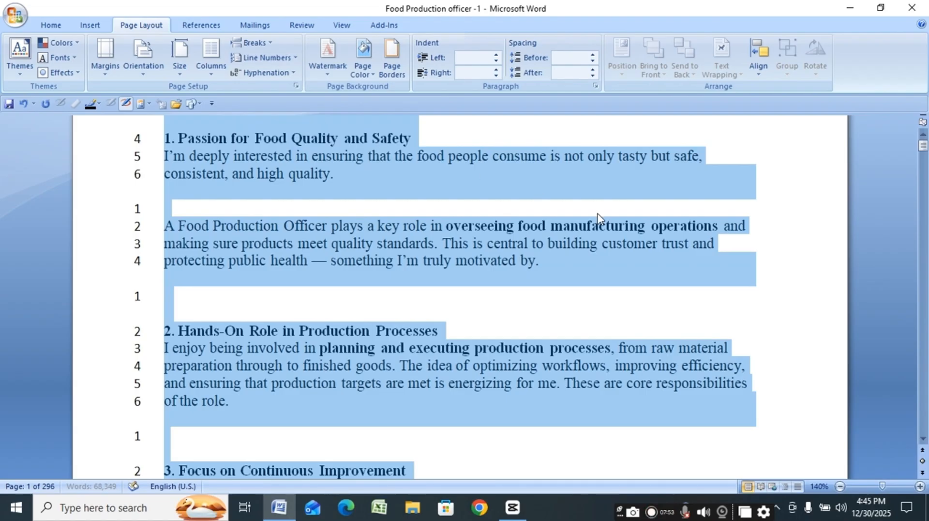
left_click(726, 309)
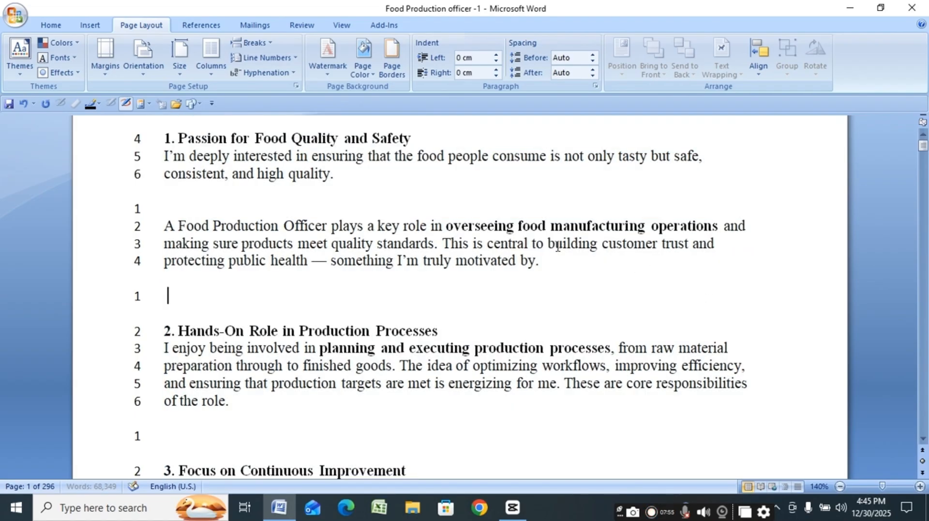
Return to the document's beginning and look down the first page to examine how line numbers restart at each section break
left_click(923, 135)
left_click(923, 134)
left_click(923, 134)
left_click(923, 135)
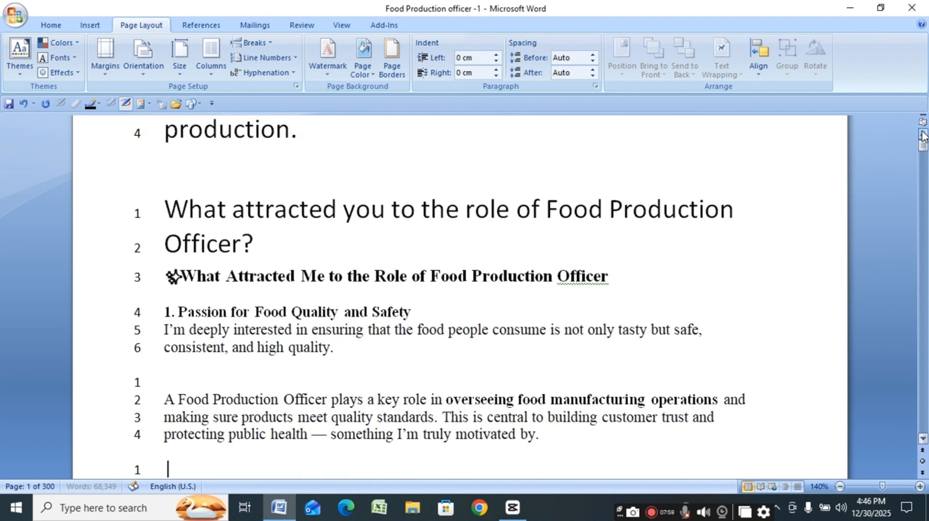
left_click(923, 134)
left_click(923, 135)
left_click(924, 135)
left_click(924, 135)
left_click(924, 135)
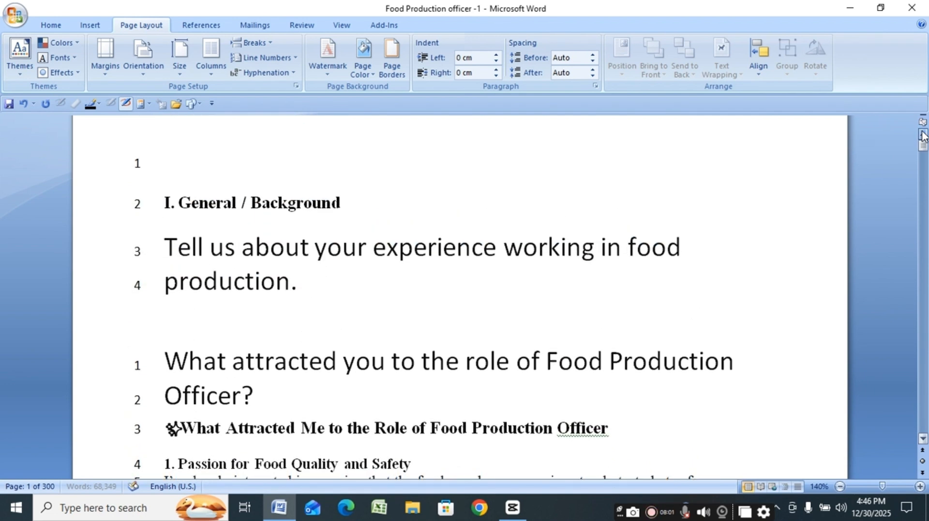
left_click(924, 135)
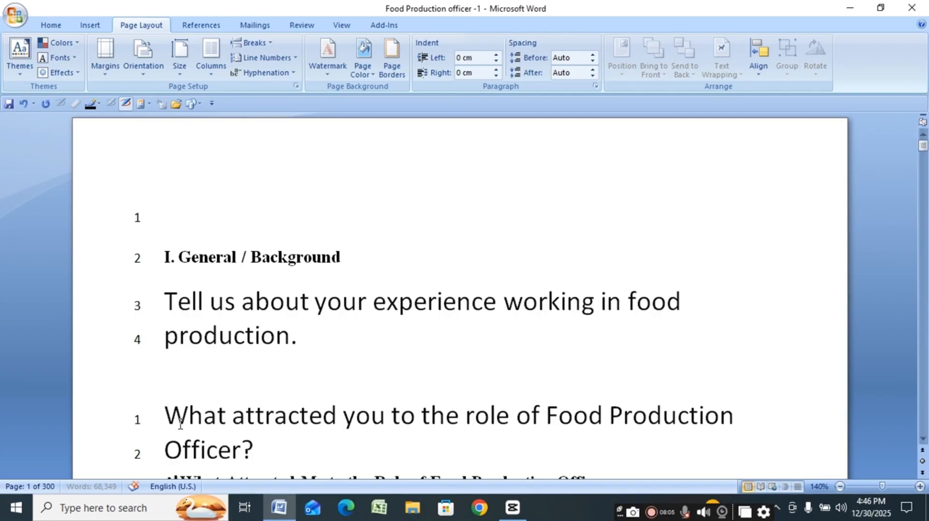
scroll(180, 424, "down", 5)
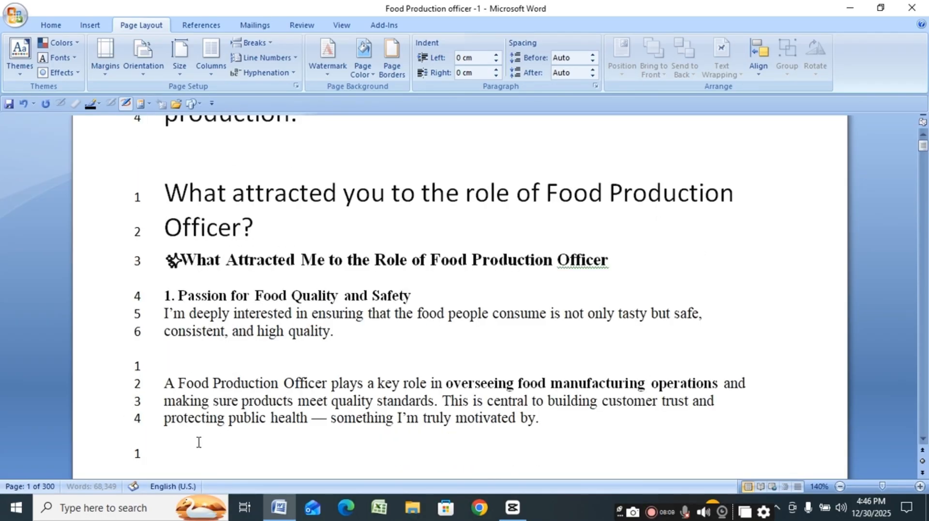
key("Down")
key("Down")
key("Down")
key("Down")
key("Down")
key("Down")
key("Down")
key("Down")
key("Down")
key("Down")
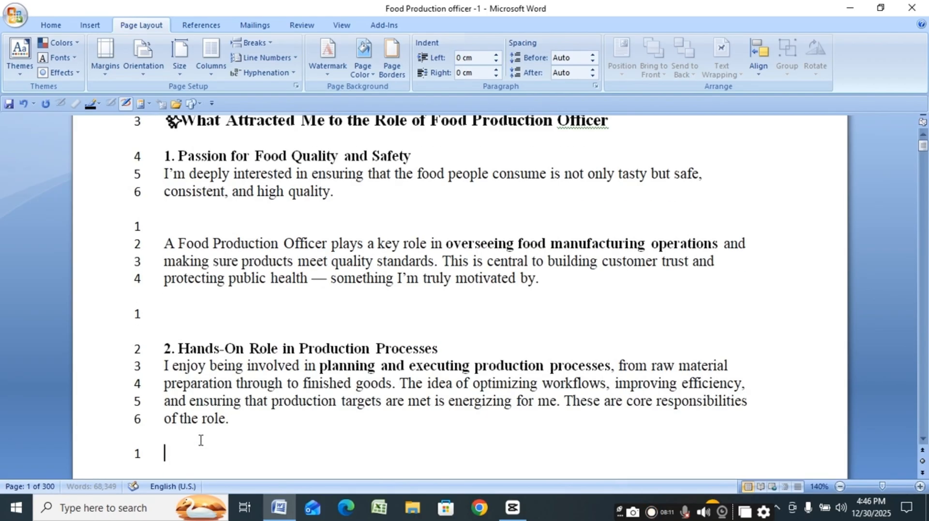
key("Down")
key("Down")
key("Down")
key("Down")
key("Down")
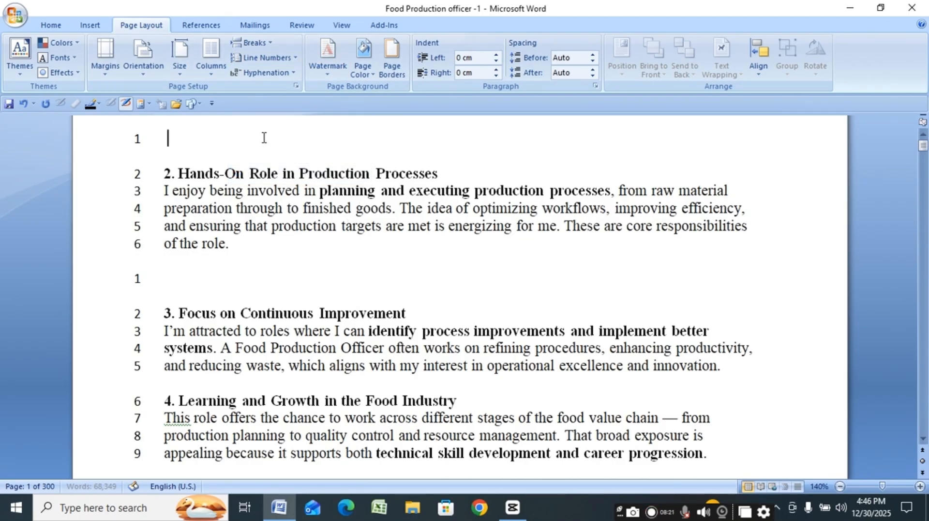
Remove the Restart Each Section line numbers from the entire document and clear the selection
key("ctrl+a")
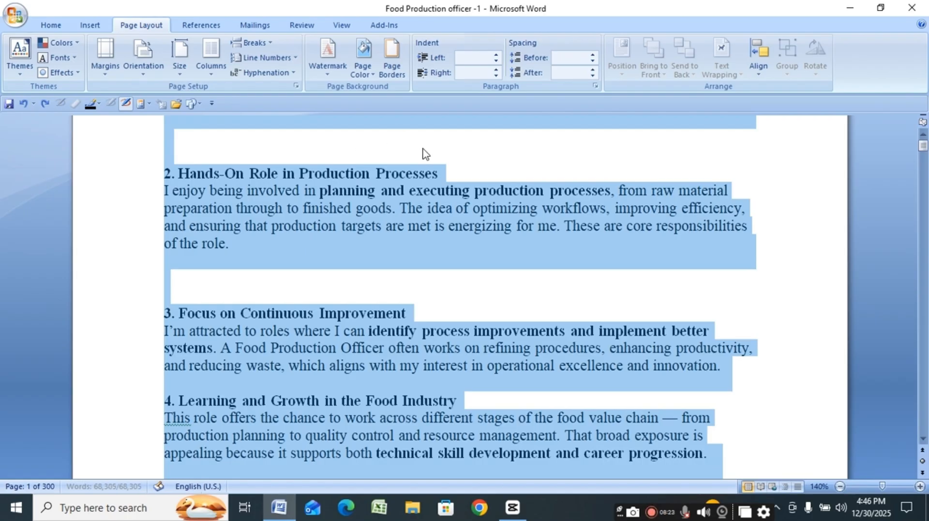
left_click(422, 153)
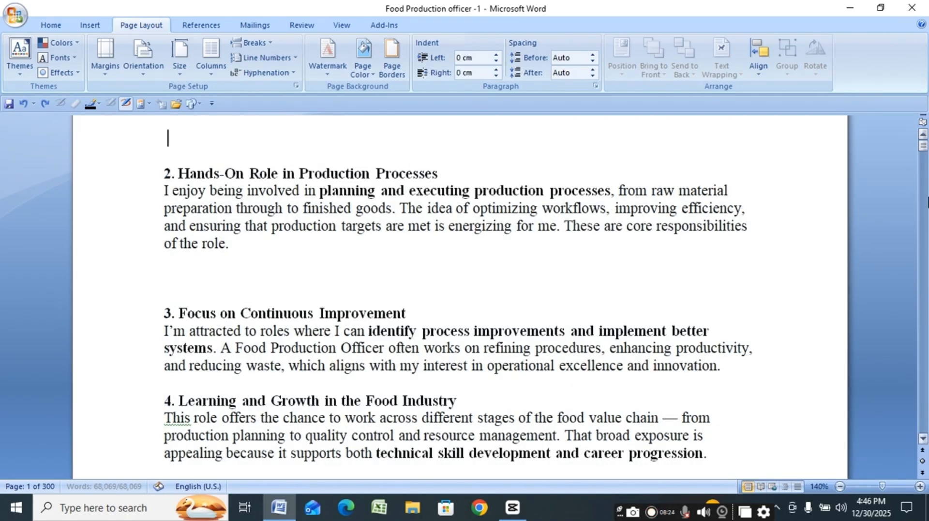
left_click(924, 146)
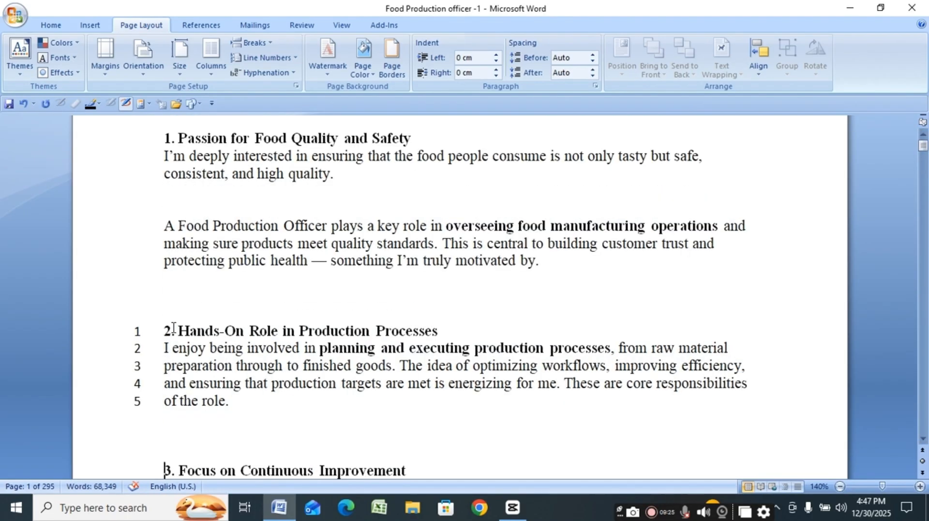
Suppress line numbering for the "2. Hands-On Role in Production Processes" paragraph
left_click(167, 329)
left_click(294, 59)
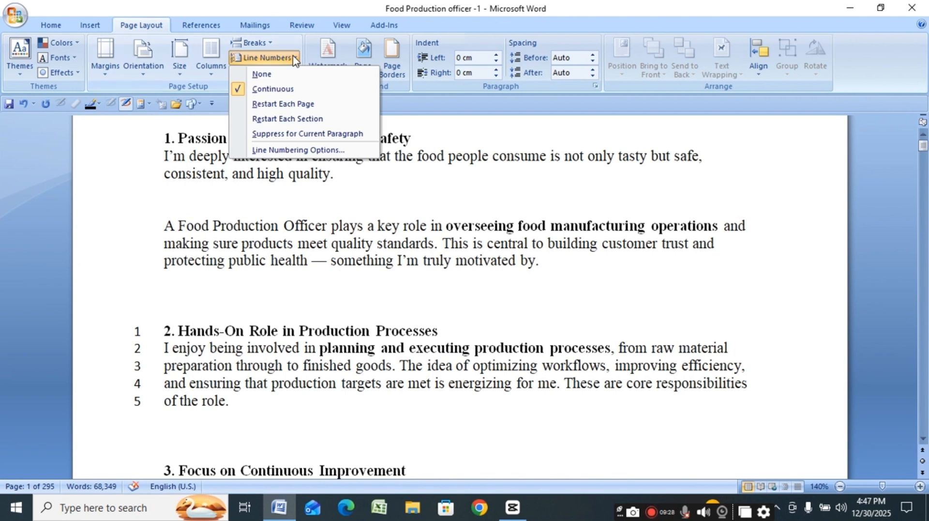
left_click(299, 134)
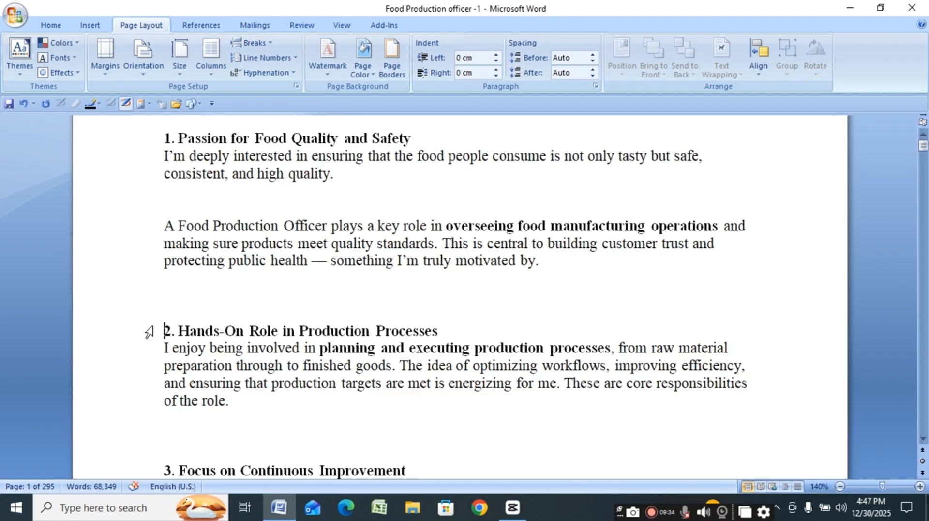
Open the line numbering options and review the available section start types, leaving Continuous selected
left_click(296, 59)
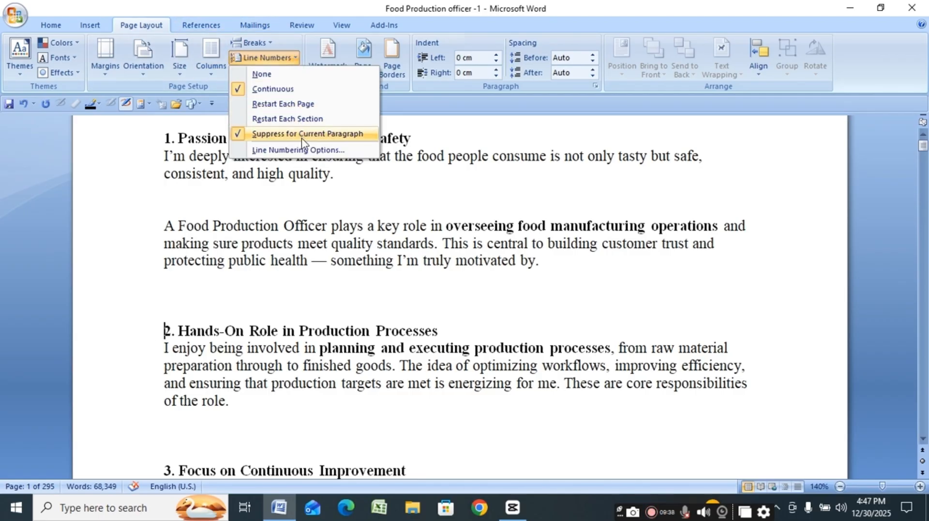
left_click(307, 151)
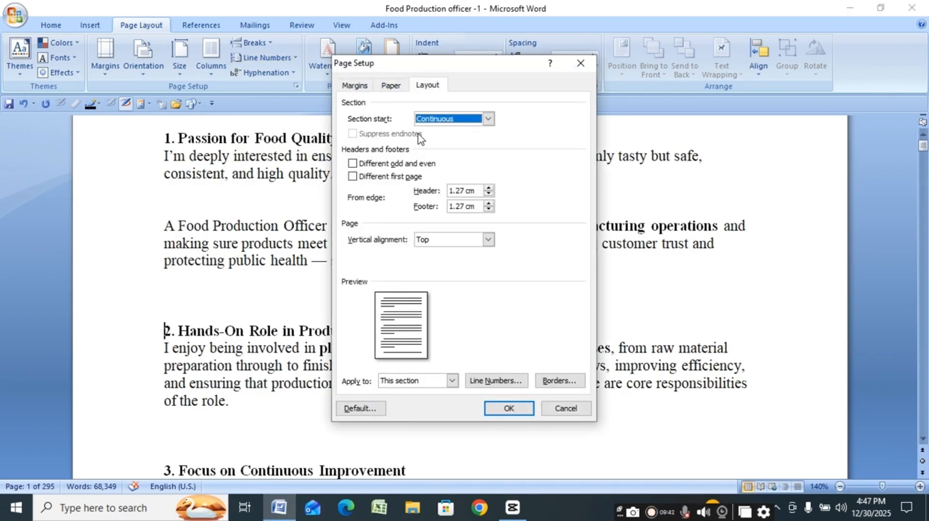
left_click(488, 119)
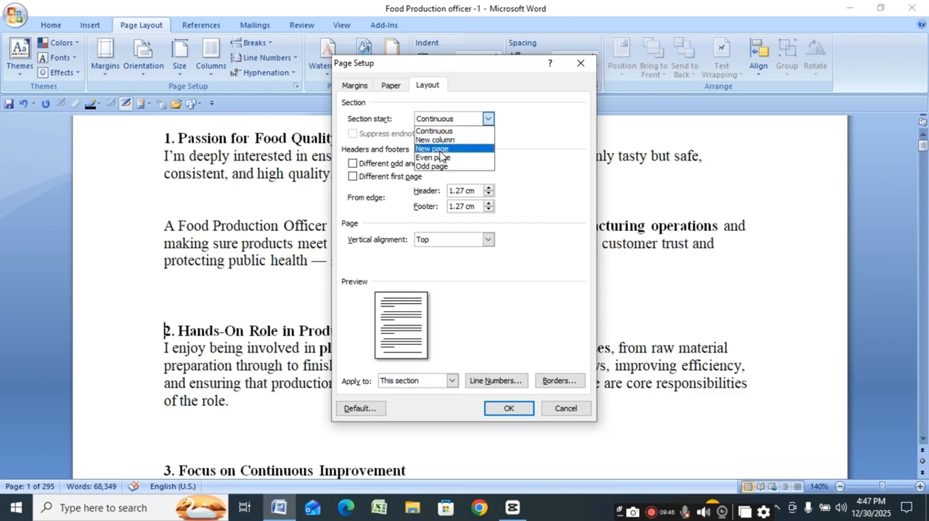
left_click(523, 121)
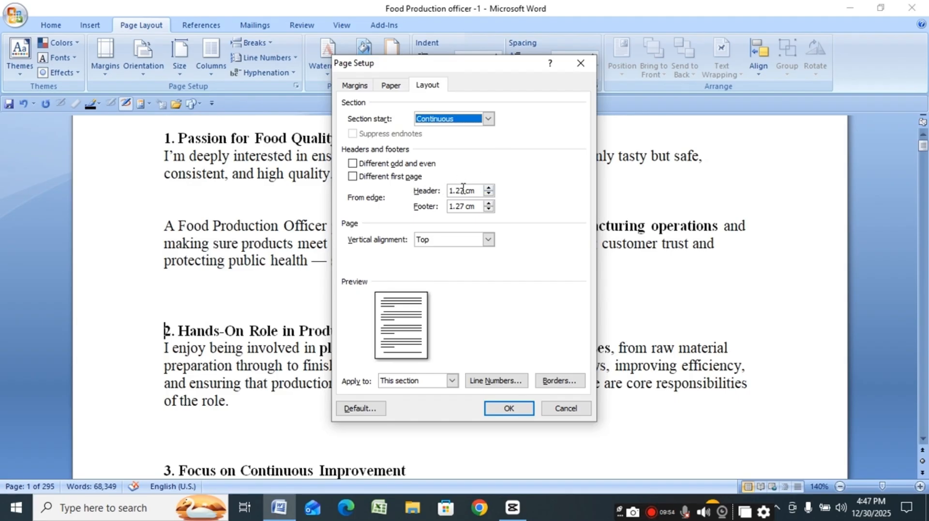
Review the vertical alignment choices, keep Top, and raise the starting line number for the current section
left_click(489, 239)
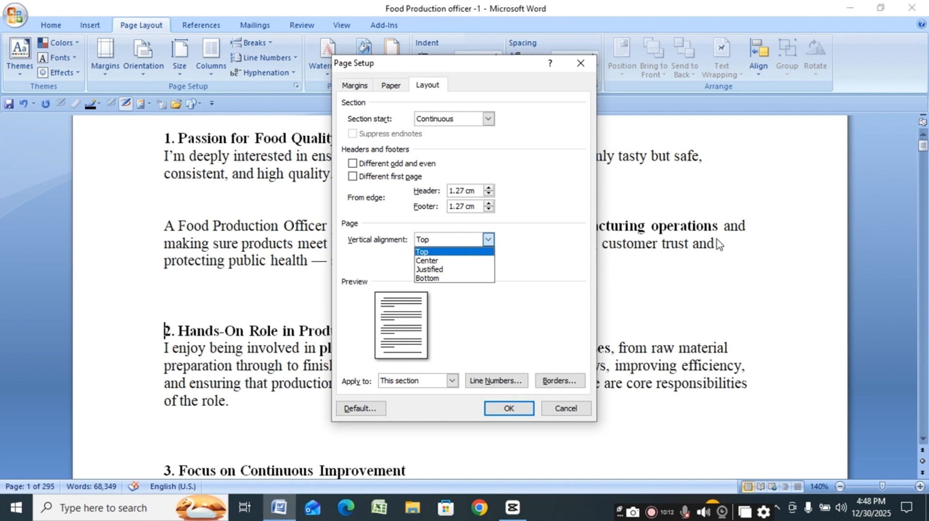
left_click(539, 265)
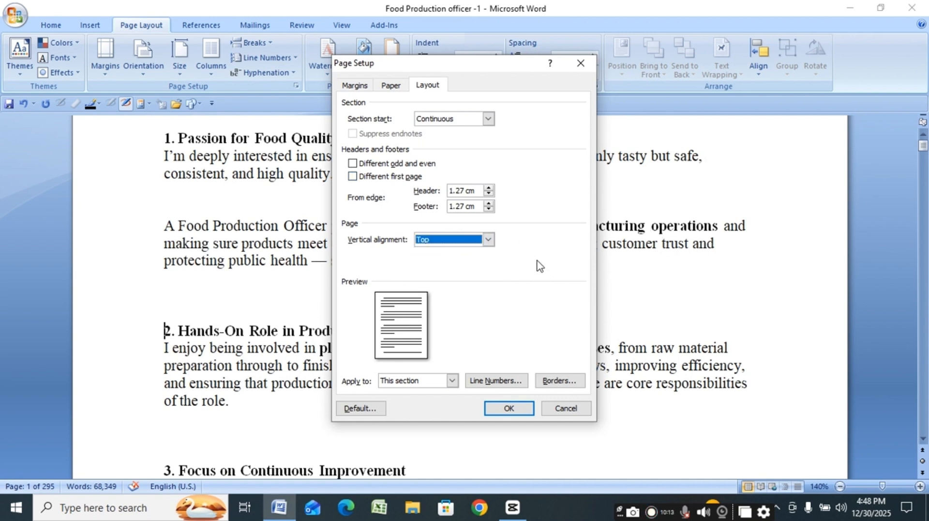
left_click(493, 382)
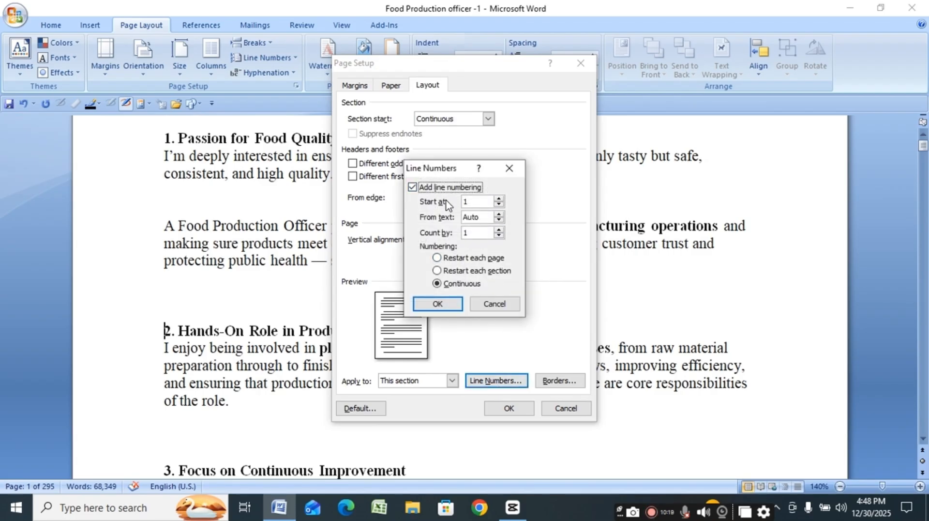
left_click(499, 199)
left_click(499, 199)
left_click(438, 304)
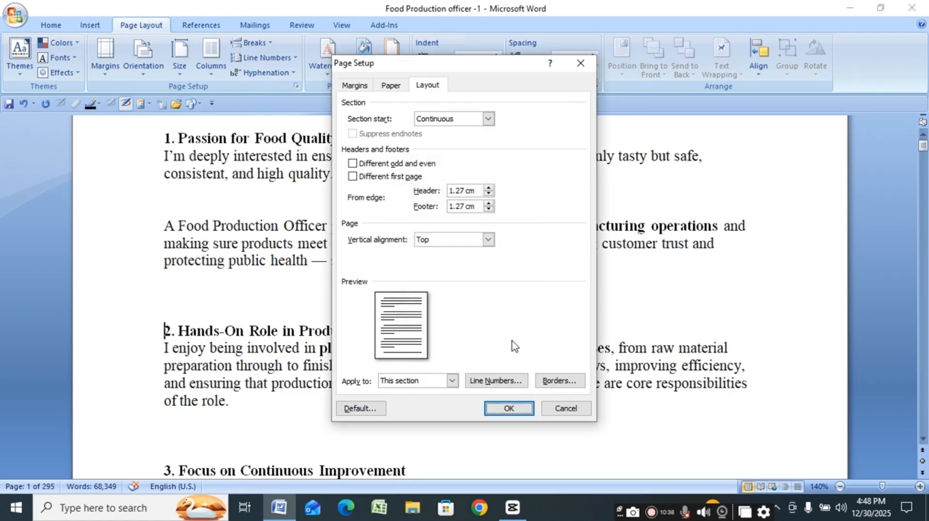
left_click(509, 409)
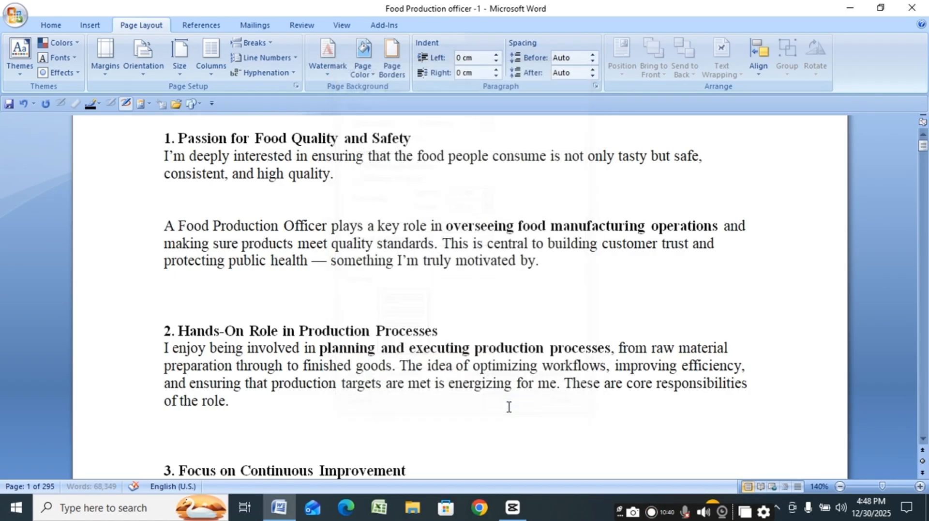
left_click(509, 406)
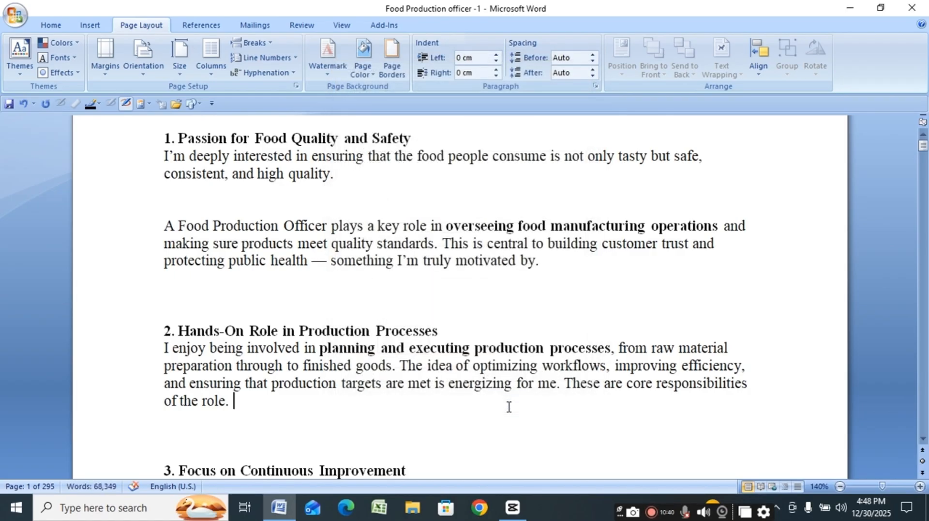
Number the first section's lines continuously, starting at 6 and counting by 1, and view the start of the document
left_click(291, 58)
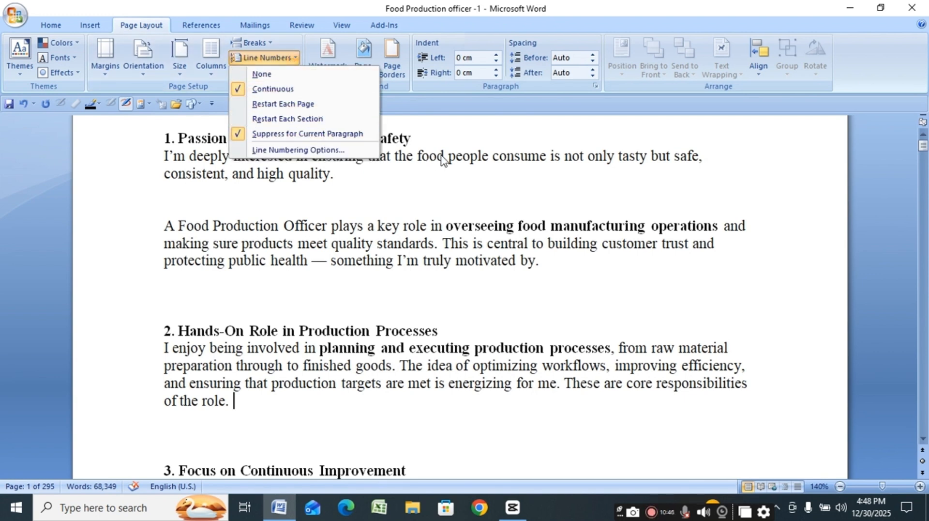
left_click(435, 179)
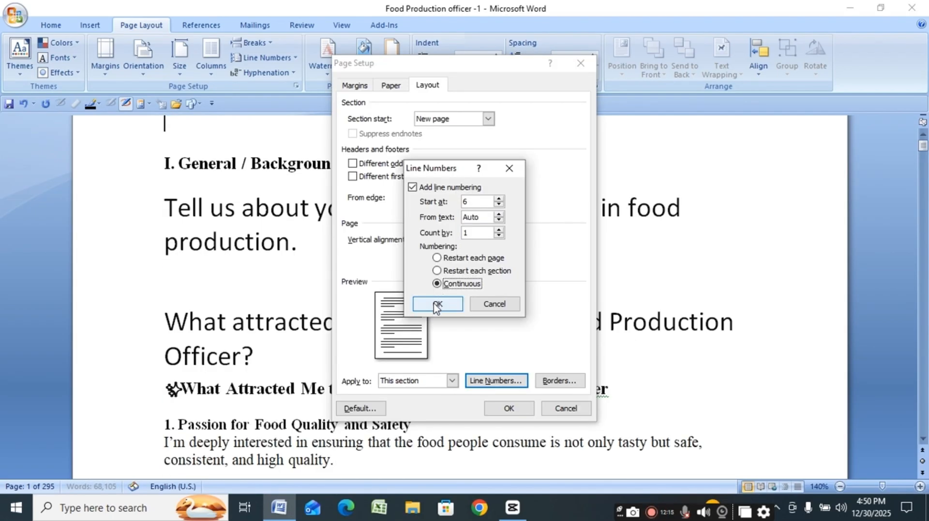
left_click(438, 304)
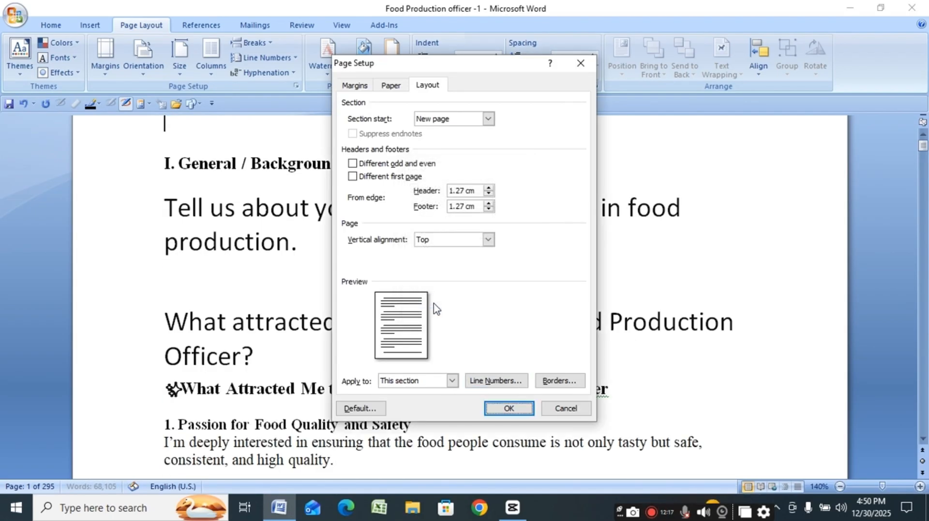
left_click(508, 409)
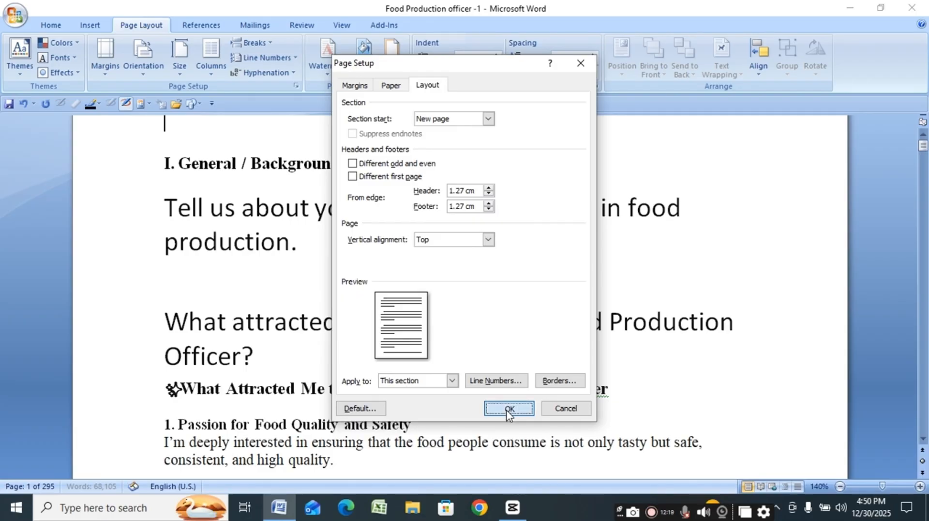
left_click(923, 135)
left_click(923, 135)
left_click(923, 135)
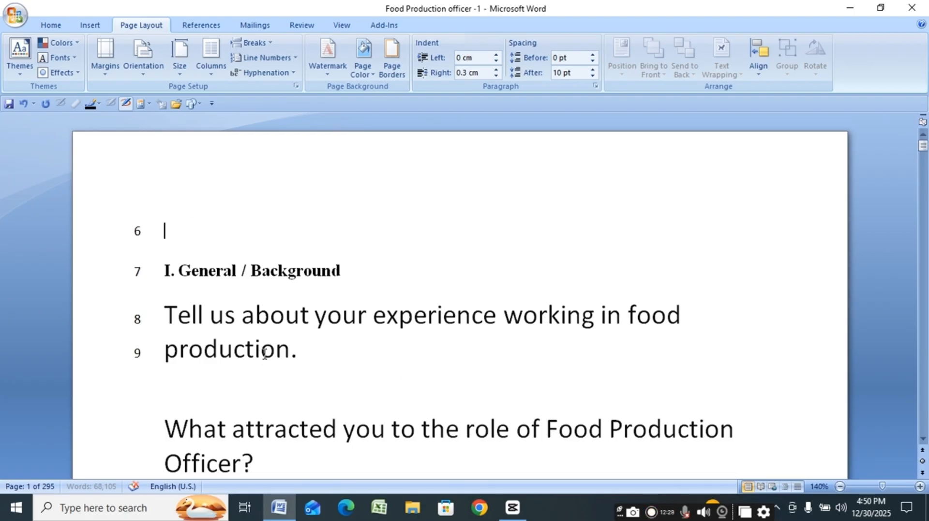
Turn on automatic hyphenation for the document
left_click(295, 73)
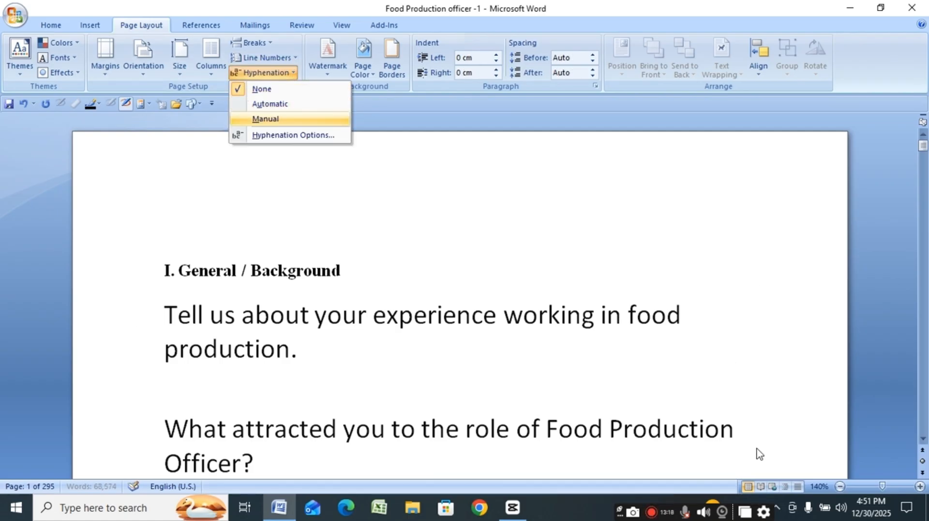
left_click(258, 105)
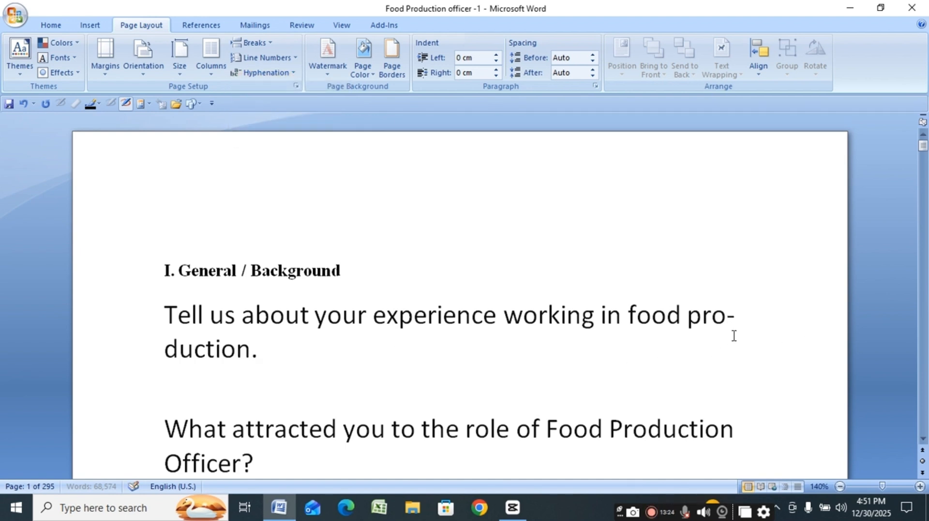
Look down the first page and back up to examine how words at the line ends are hyphenated
key("Down")
key("Down")
key("Down")
key("Down")
key("Down")
key("Down")
key("Down")
key("Down")
key("Down")
key("Down")
key("Down")
key("Down")
key("Down")
key("Down")
key("Down")
key("Down")
key("Down")
key("Down")
key("Down")
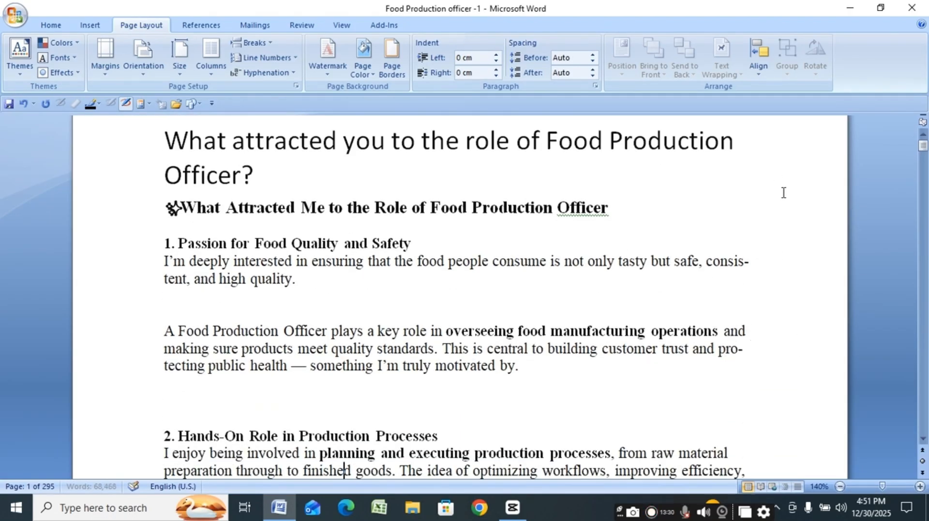
key("Up")
key("Up")
key("Up")
key("Up")
key("Up")
key("Up")
key("Up")
key("Up")
key("Up")
key("Up")
key("Up")
key("Up")
key("Up")
key("Up")
key("Up")
key("Up")
key("Up")
key("Up")
key("Up")
key("Up")
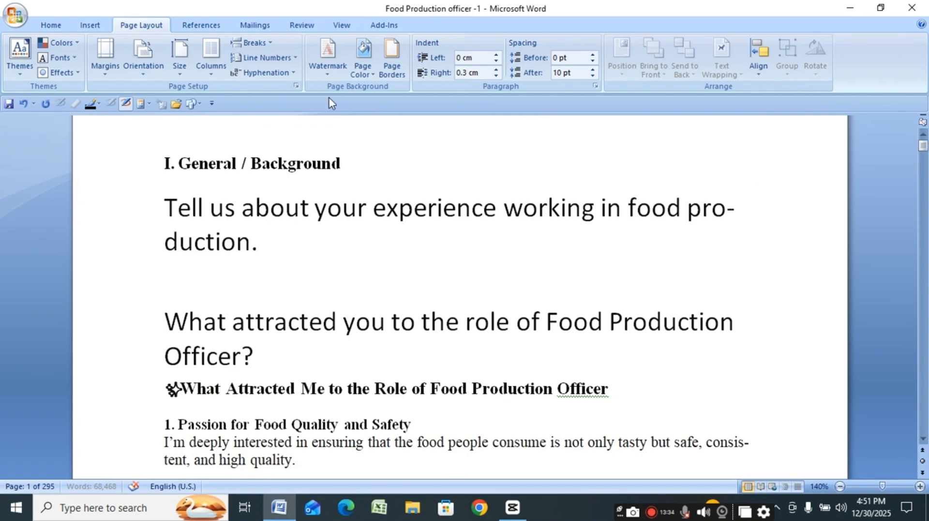
Run manual hyphenation, accepting the break in "pro-duc-tion", declining "con-sis-tent", and cancelling at "pro-tect-ing"
left_click(289, 73)
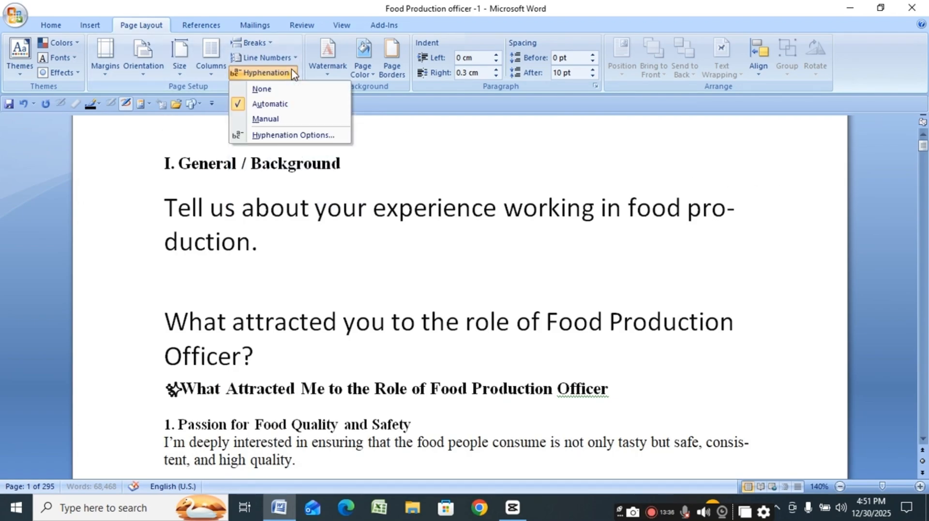
left_click(265, 119)
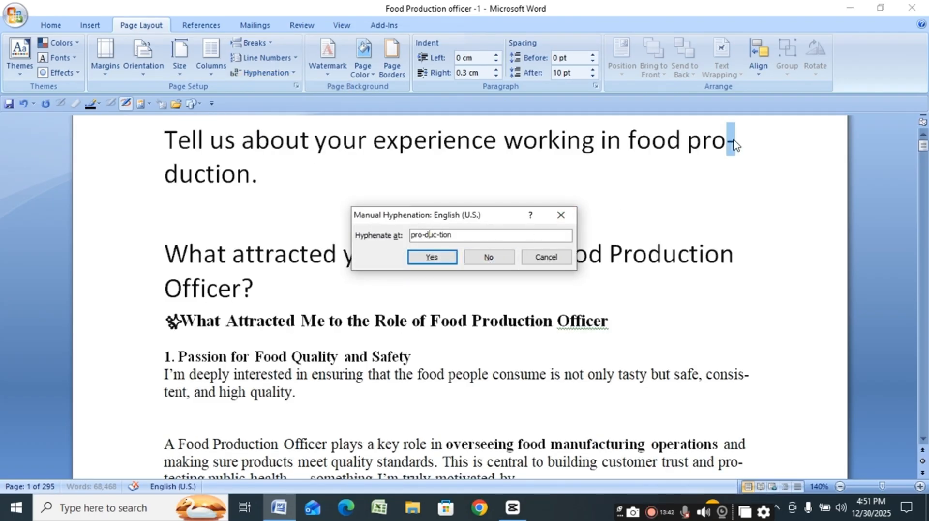
left_click(426, 259)
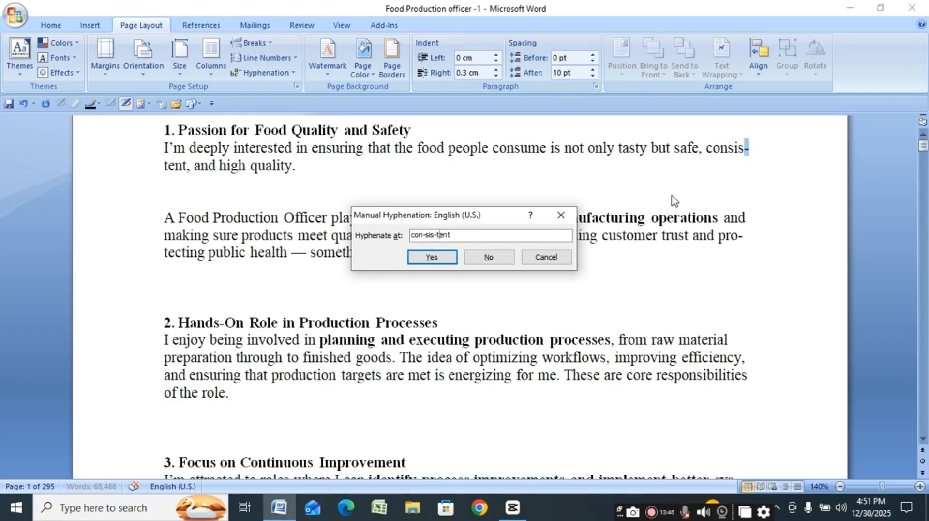
left_click(489, 257)
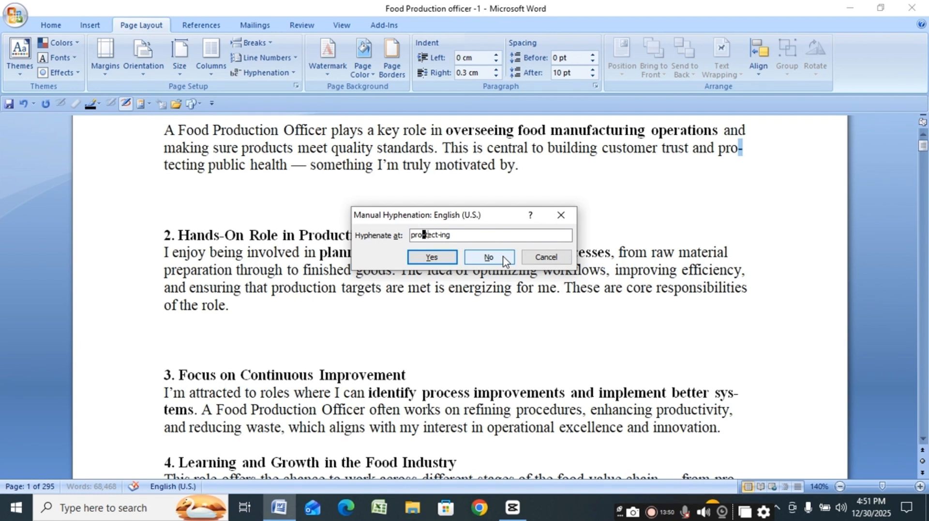
left_click(545, 256)
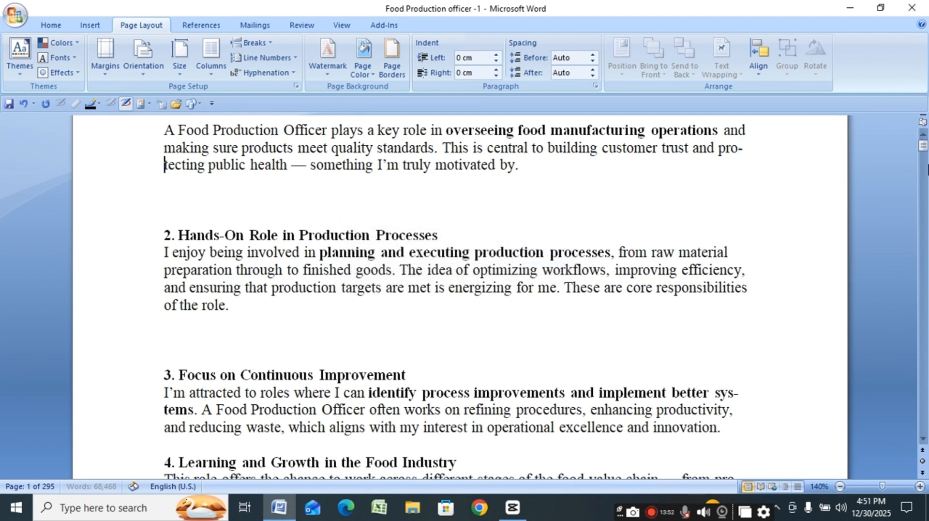
Return to the first page and examine the manual hyphenation results at "production" and "consistent"
left_click_drag(924, 152, 922, 135)
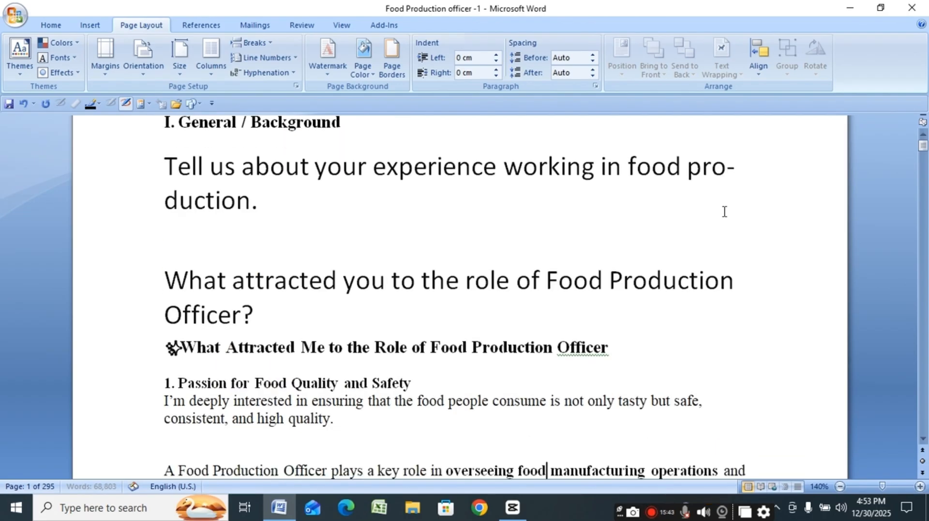
scroll(723, 212, "down", 1)
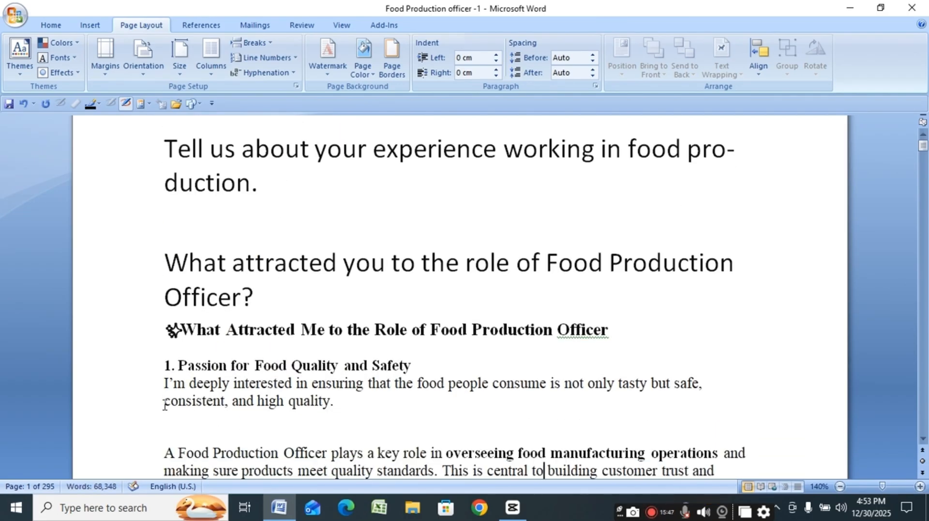
left_click_drag(165, 405, 228, 400)
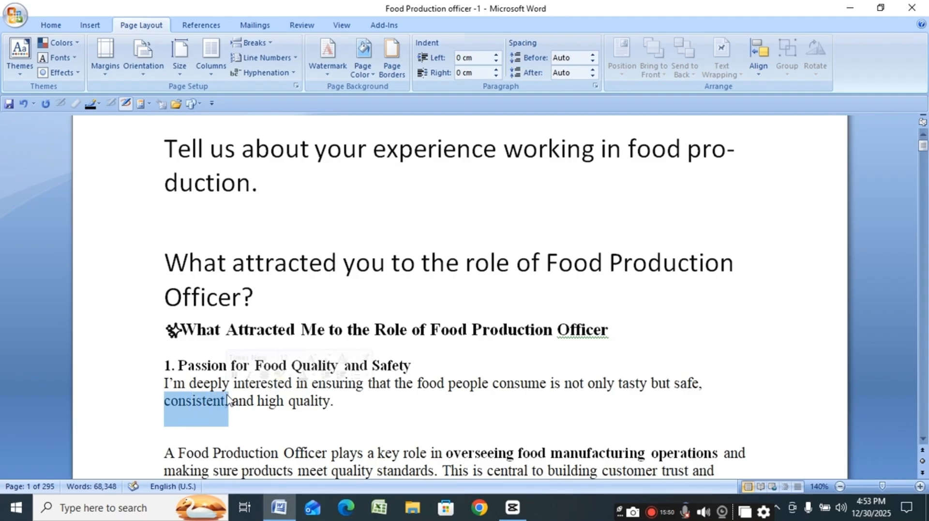
left_click(758, 372)
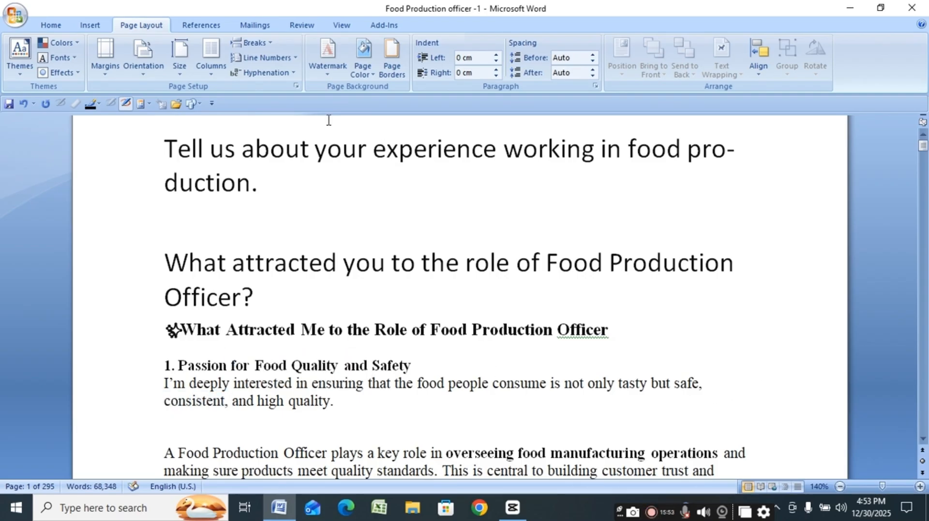
Enable automatic document hyphenation through the hyphenation options
left_click(291, 73)
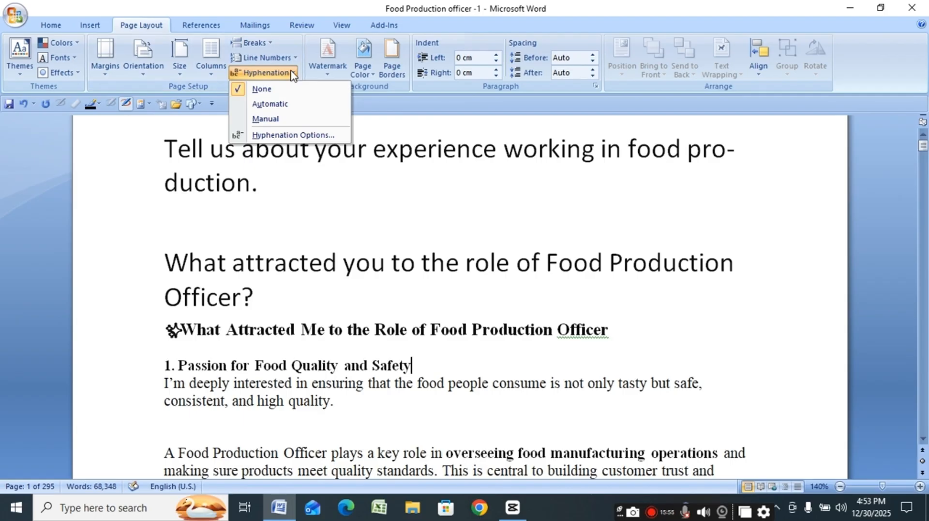
left_click(309, 136)
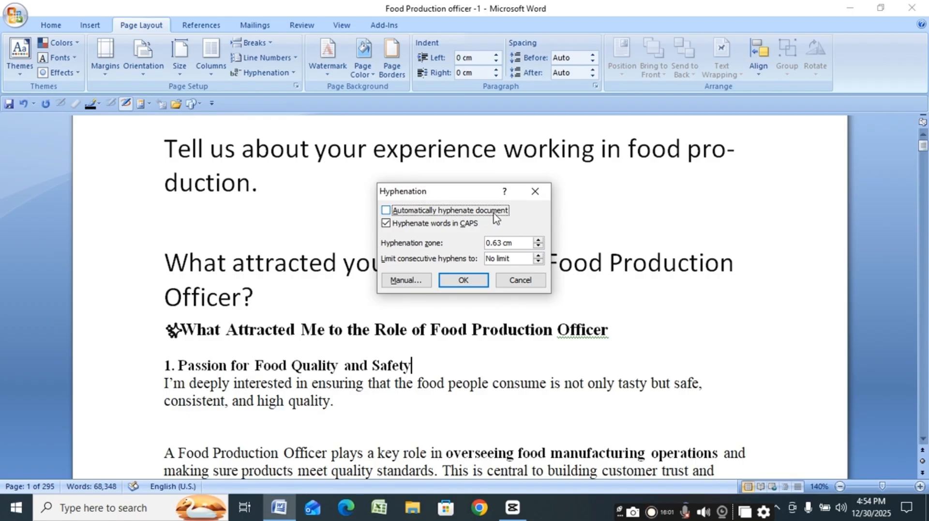
left_click(386, 210)
left_click(465, 280)
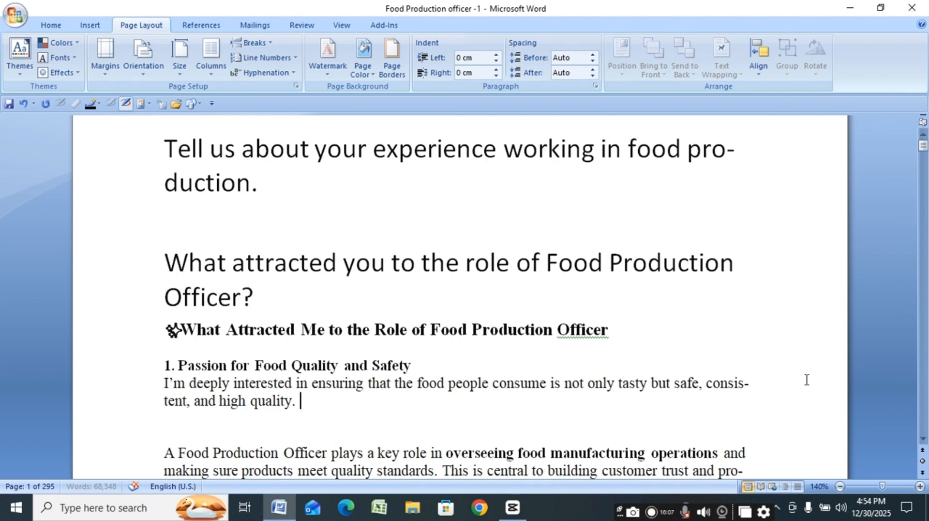
Look down to the start of page 2 and back to the beginning to examine the automatically hyphenated lines
key("Down")
key("Down")
key("Down")
key("Down")
key("Down")
key("Down")
key("Down")
key("Down")
key("Down")
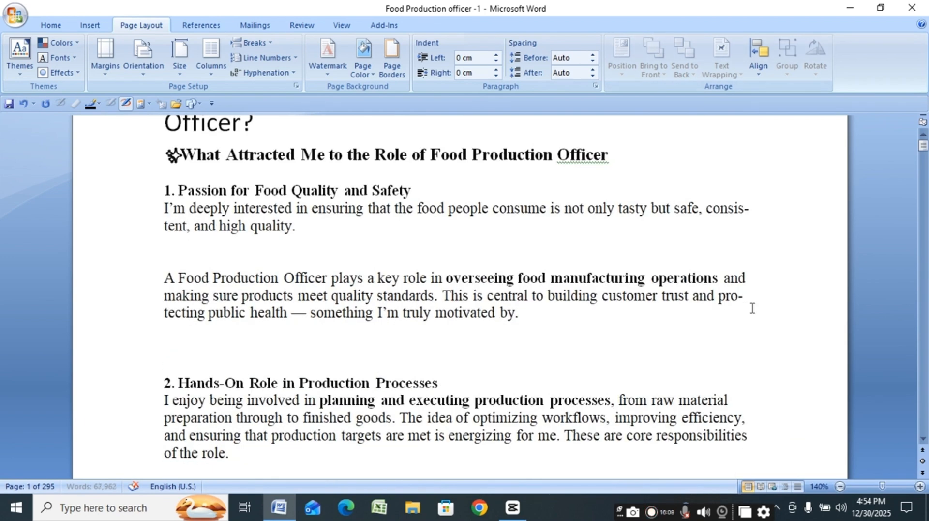
key("Down")
key("Down")
key("Down")
key("Down")
key("Down")
key("Down")
key("Down")
key("Down")
key("Down")
key("Down")
key("Down")
key("Down")
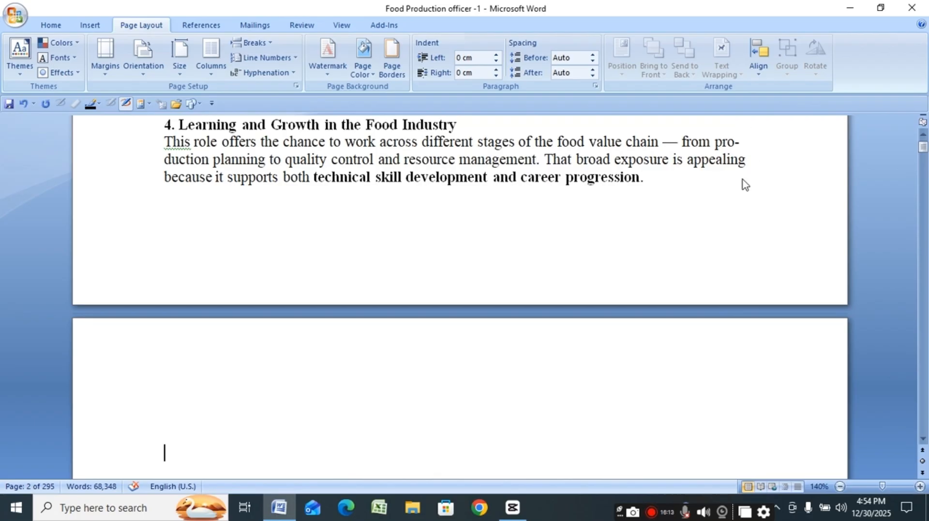
key("Up")
key("Up")
key("Up")
key("Up")
key("Up")
key("Up")
key("Up")
key("Up")
key("Up")
key("Up")
key("Up")
key("Up")
key("Up")
key("Up")
key("Up")
key("Up")
key("Up")
key("Up")
key("Up")
key("Up")
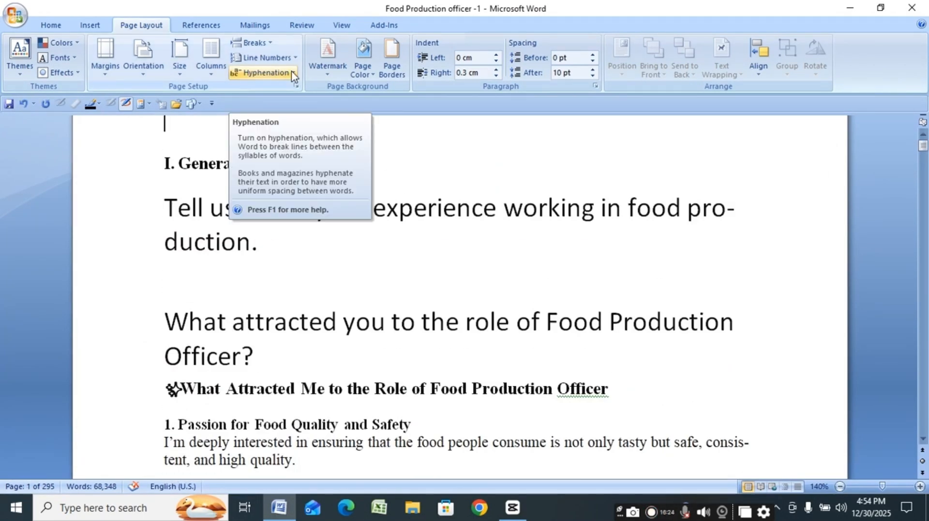
Disable automatic document hyphenation through the hyphenation options
left_click(293, 74)
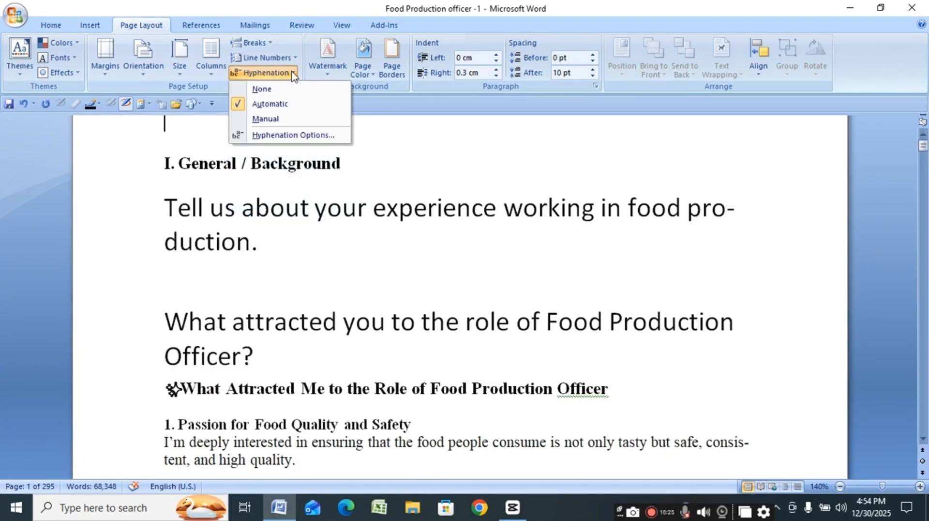
left_click(305, 135)
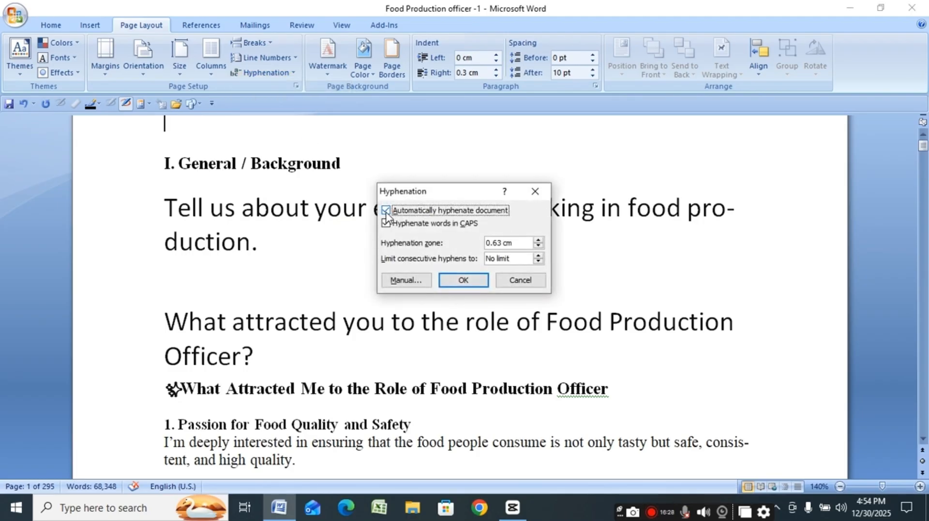
left_click(465, 280)
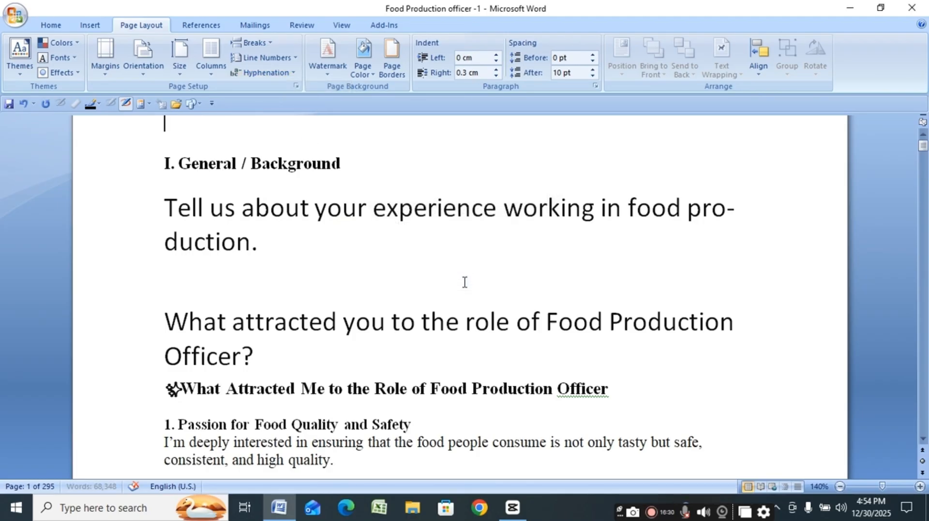
left_click(769, 334)
Look down the first page to the start of page 2 to examine the line endings without automatic hyphenation
key("Down")
key("Down")
key("Down")
key("Down")
key("Down")
key("Down")
key("Down")
key("Down")
key("Down")
key("Down")
key("Down")
key("Down")
key("Down")
key("Down")
key("Down")
key("Down")
key("Down")
key("Down")
key("Down")
key("Down")
key("Down")
key("Down")
key("Down")
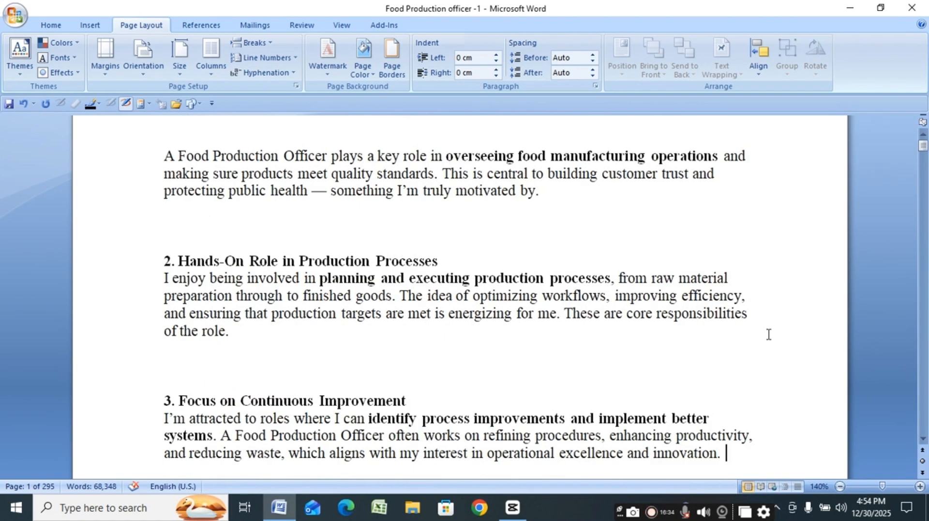
key("Down")
key("Down")
key("Down")
key("Down")
key("Down")
key("Down")
key("Down")
key("Down")
key("Down")
key("Down")
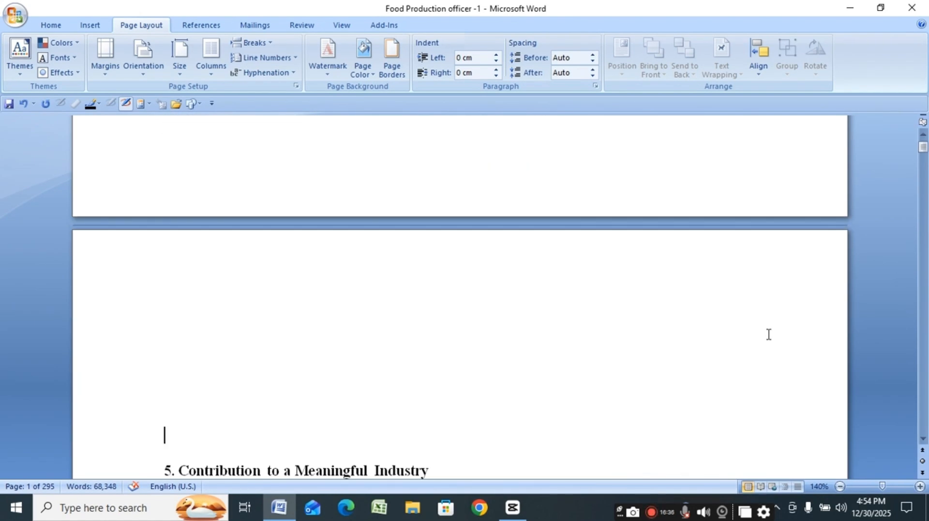
Look back up from the end of page 1's text to the first question to examine the line endings without automatic hyphenation
key("Up")
key("Up")
key("Up")
key("Up")
key("Up")
key("Up")
key("Up")
key("Up")
key("Up")
key("Up")
key("Up")
key("Up")
key("Up")
key("Up")
key("Up")
key("Up")
key("Up")
key("Up")
key("Up")
key("Up")
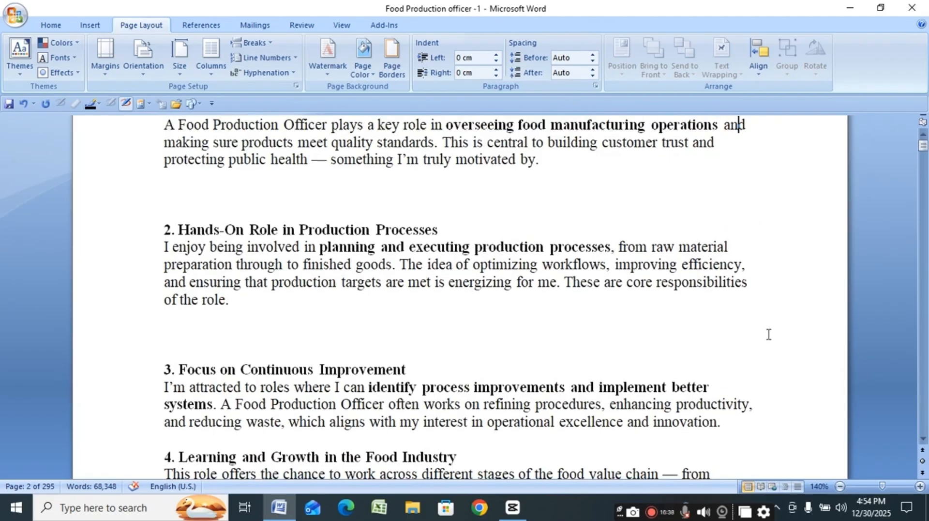
key("Up")
key("Up")
key("Up")
key("Up")
key("Up")
key("Up")
key("Up")
key("Up")
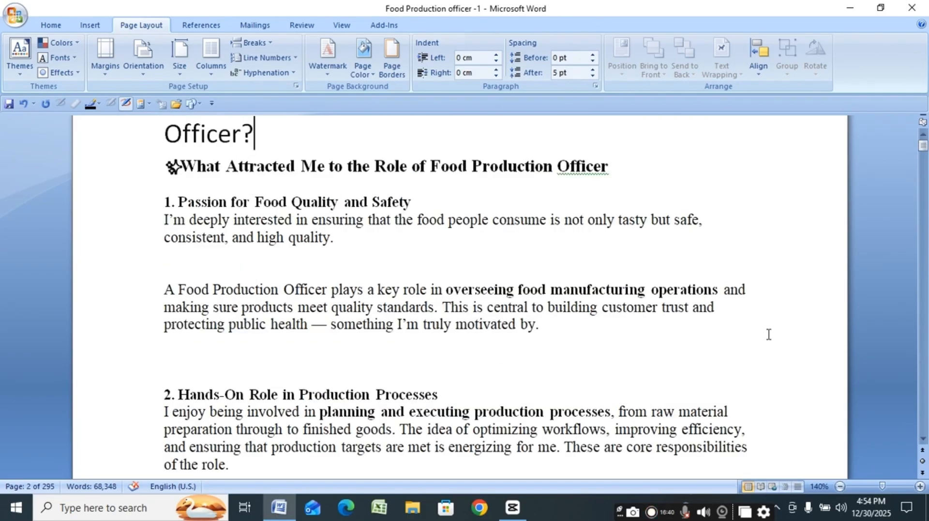
key("Up")
key("Up")
key("Up")
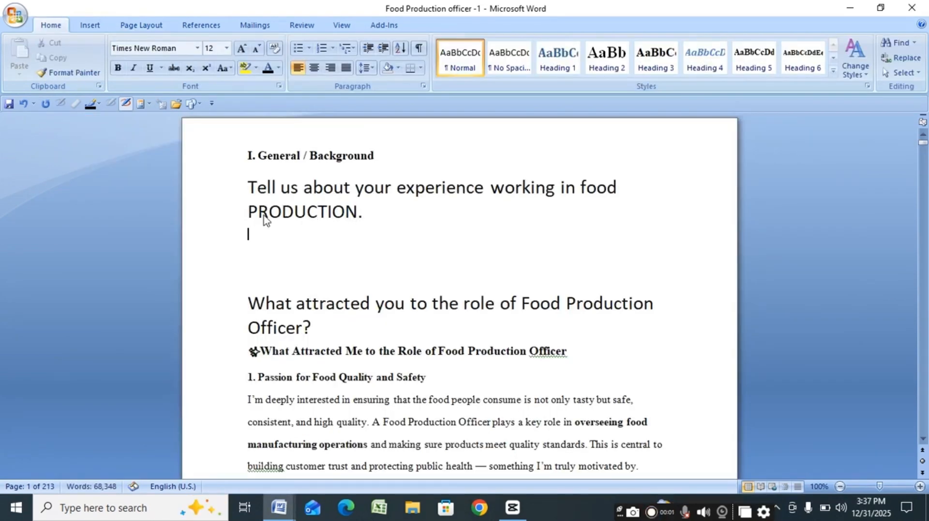
Highlight the capitalised word PRODUCTION in the first question, clear the selection, and open the hyphenation options
left_click(250, 213)
left_click_drag(249, 213, 385, 217)
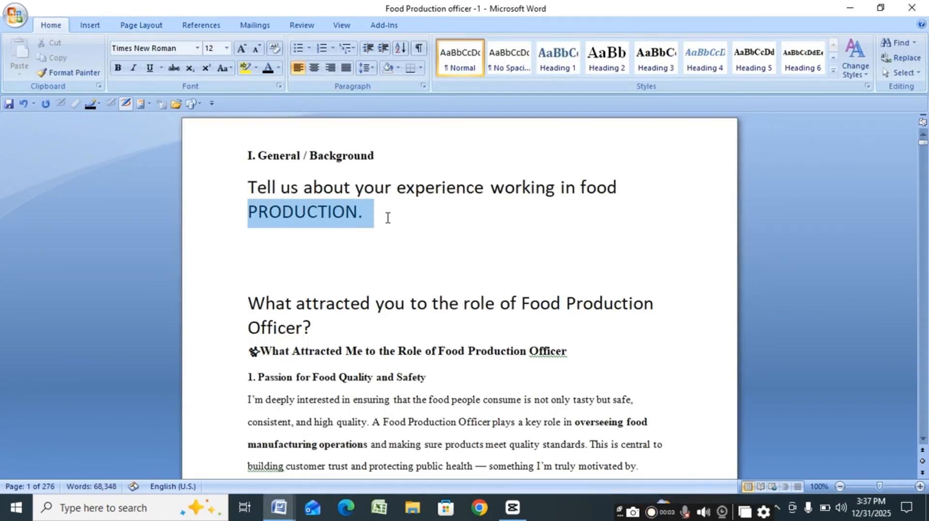
left_click(367, 238)
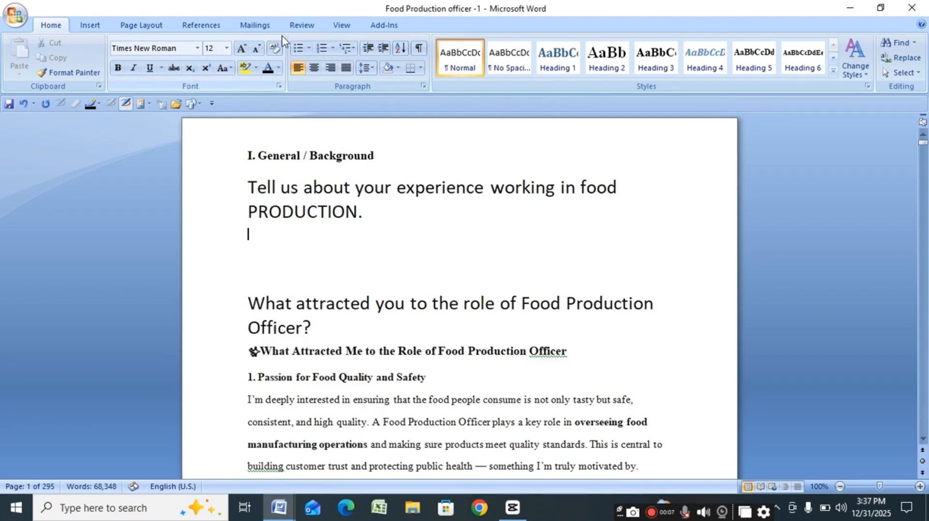
left_click(168, 28)
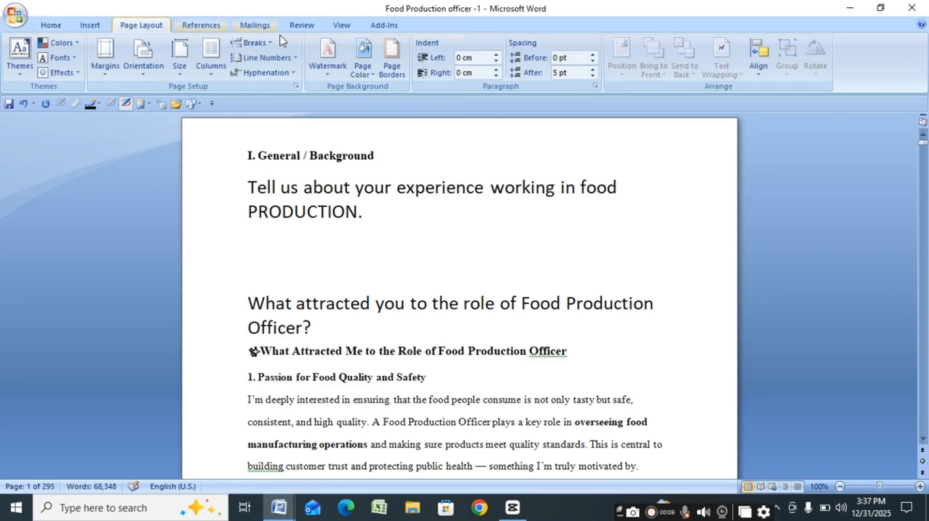
left_click(296, 71)
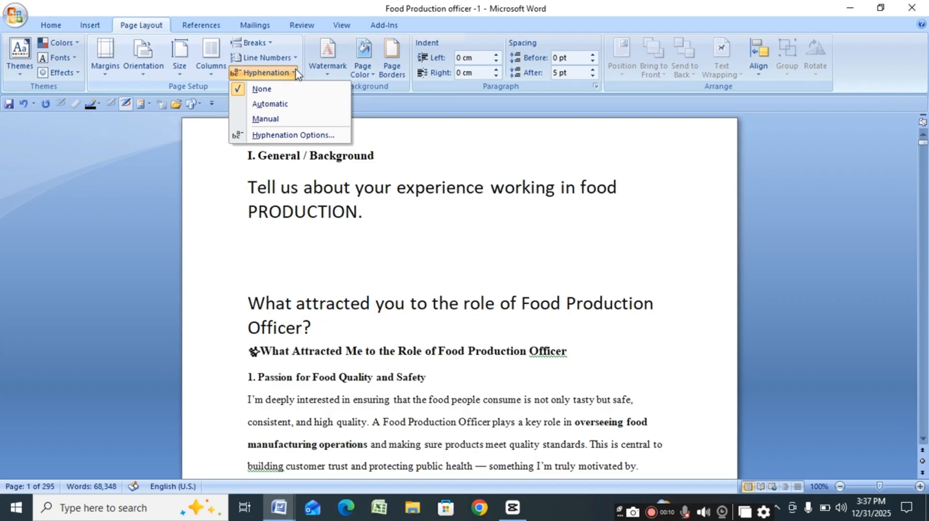
left_click(292, 130)
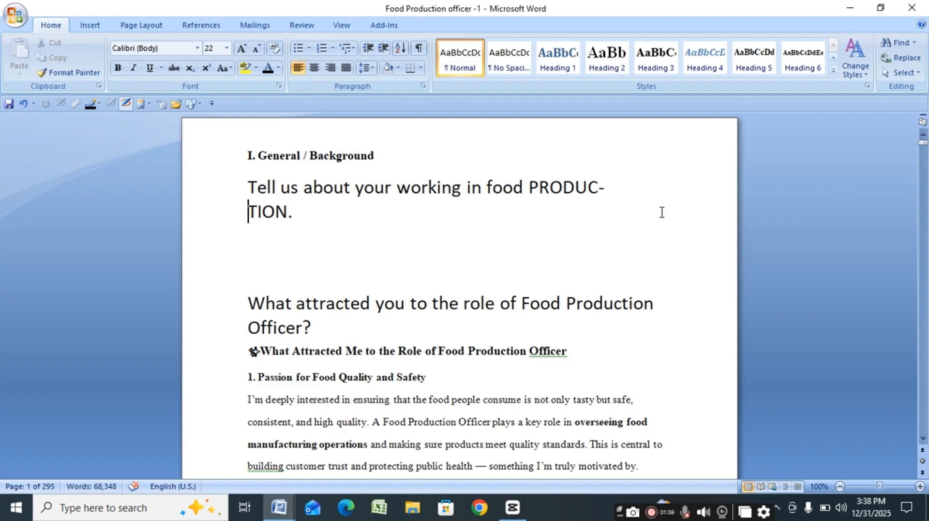
Disable hyphenation of words in CAPS and enable automatic document hyphenation through the hyphenation options
left_click(648, 215)
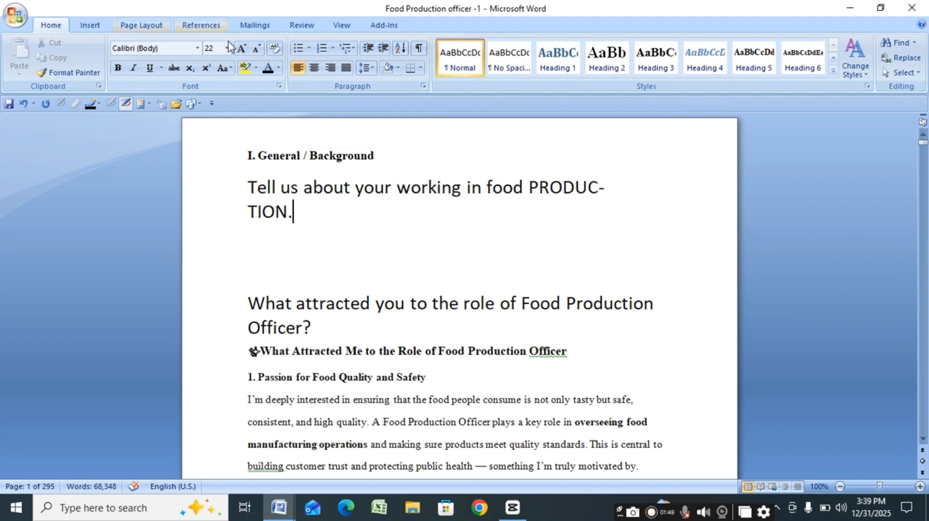
left_click(141, 26)
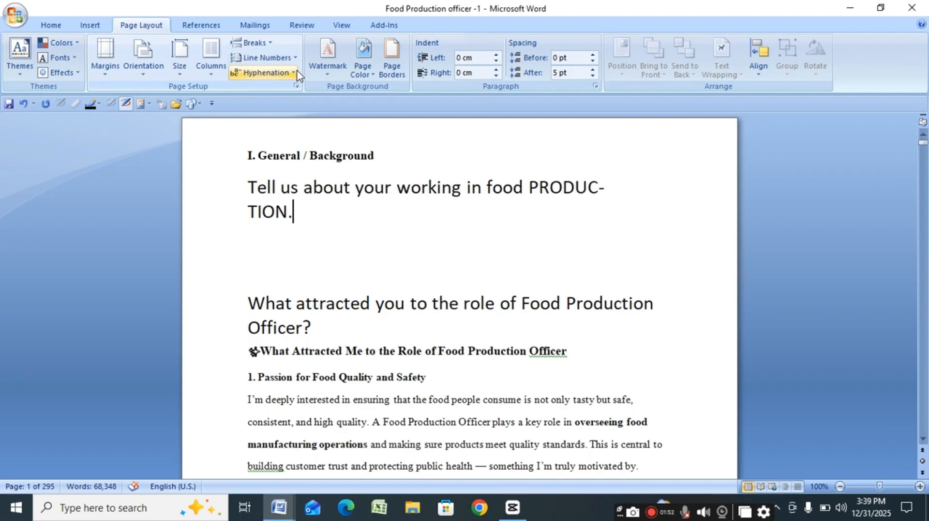
left_click(265, 73)
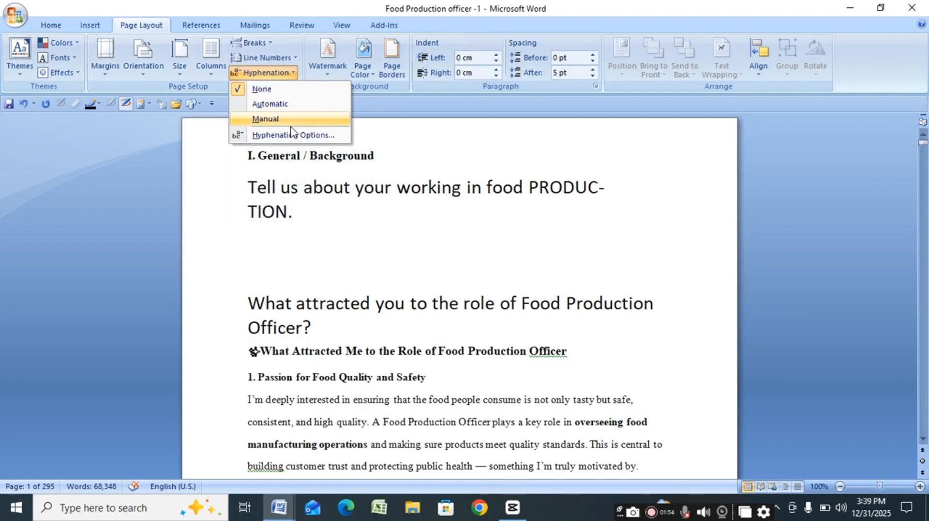
left_click(310, 135)
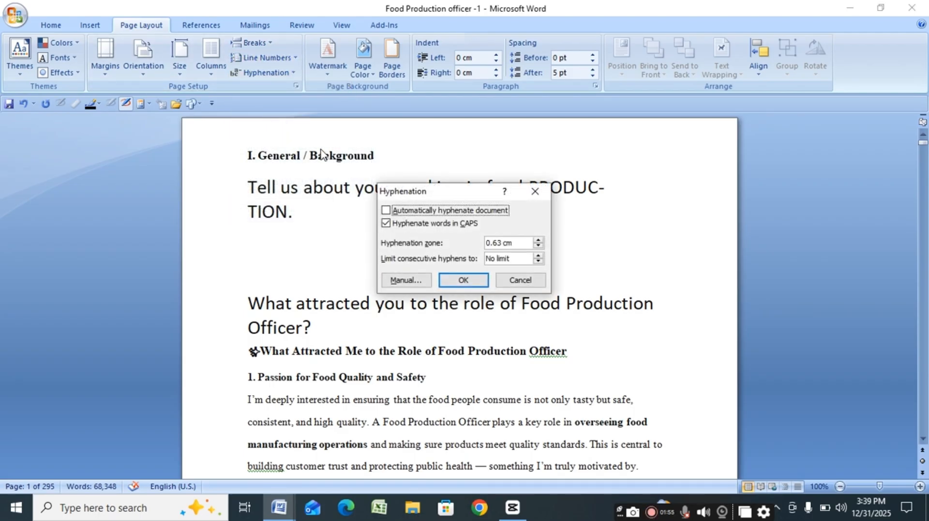
left_click(386, 223)
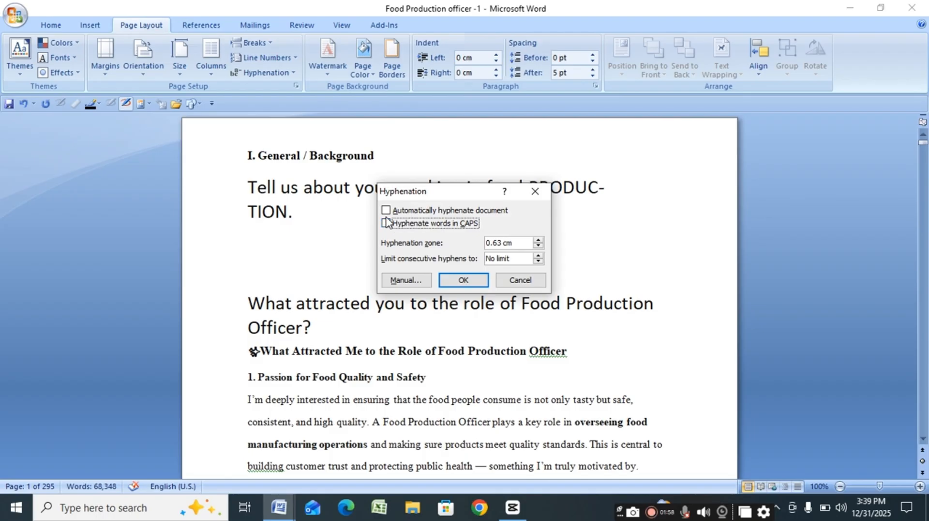
left_click(386, 211)
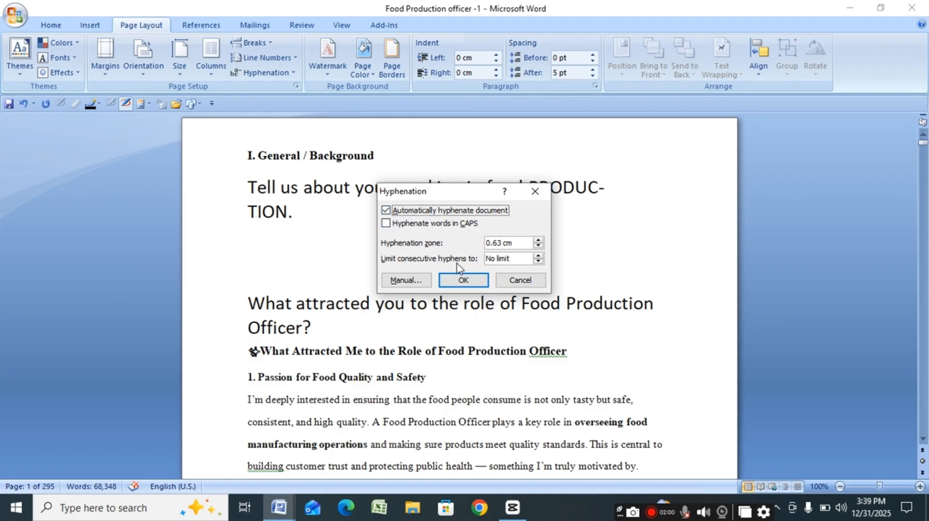
left_click(462, 277)
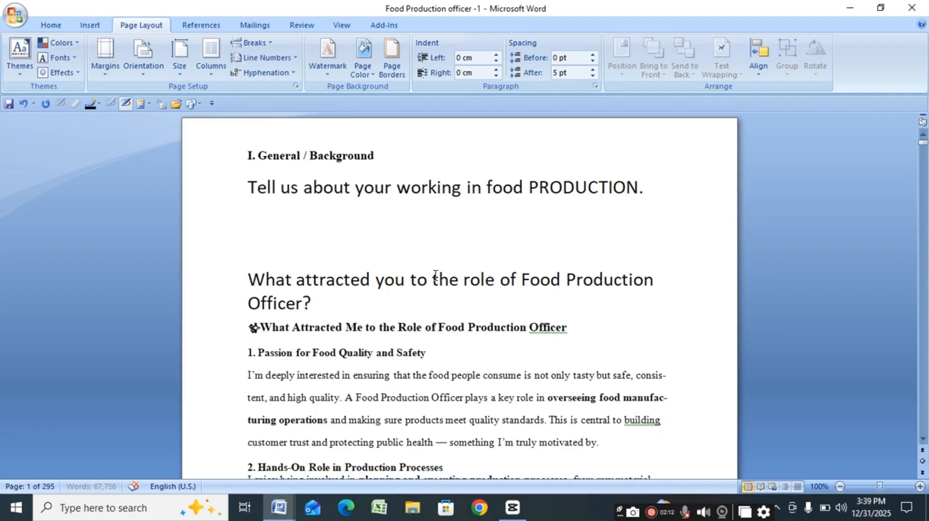
left_click(652, 511)
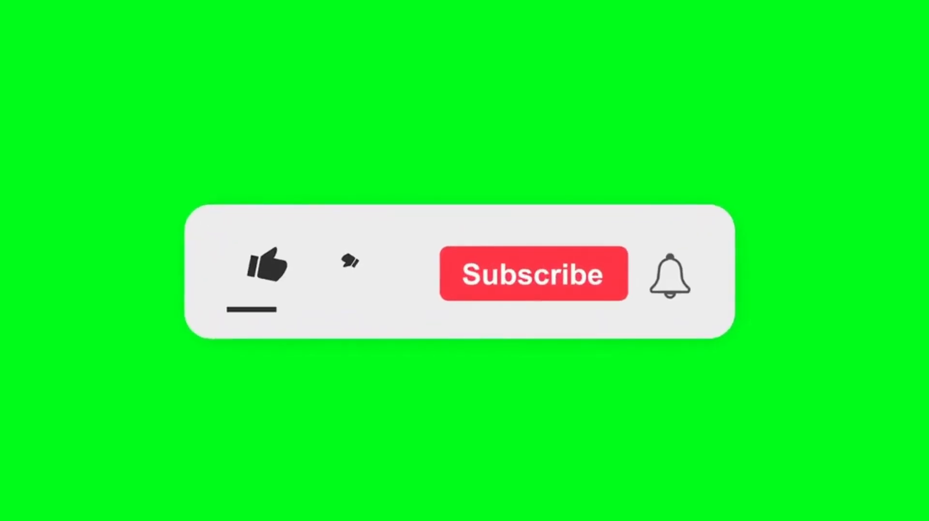